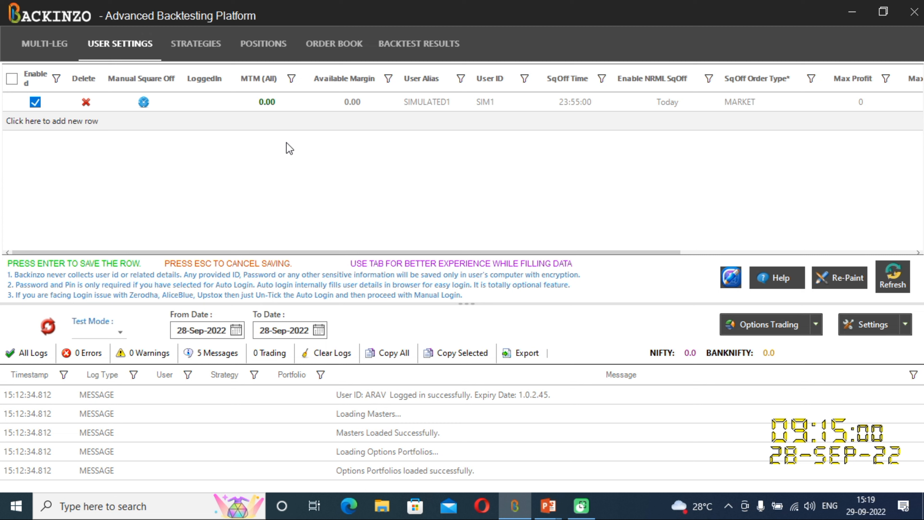
Step: Review the column descriptions in the user settings and open the strategies list
mouse_move(451, 83)
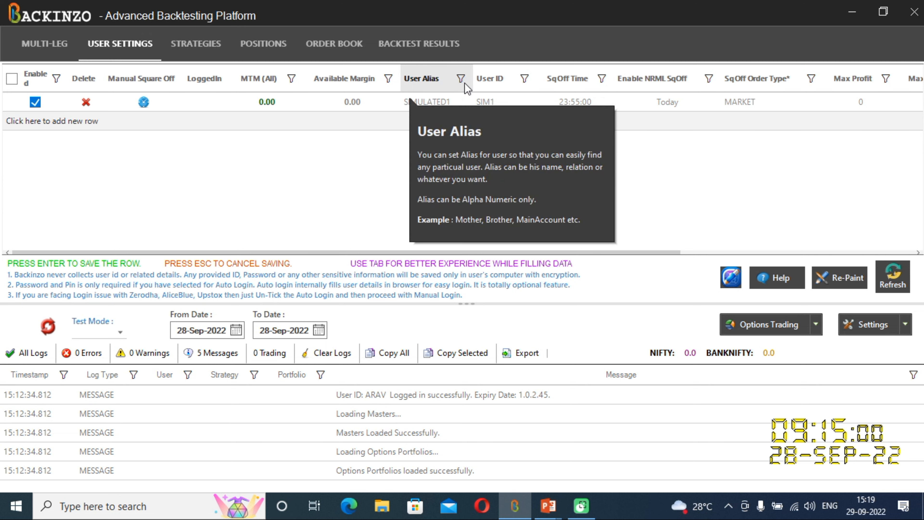
mouse_move(494, 83)
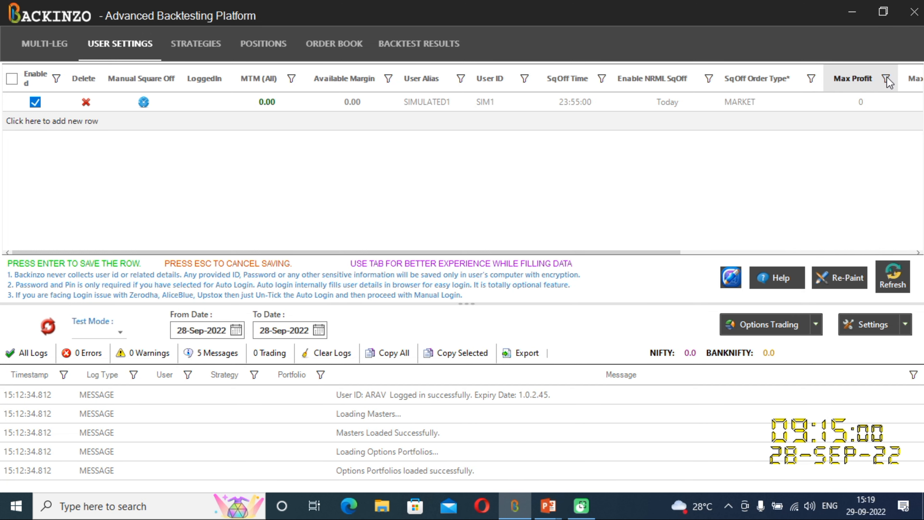
mouse_move(888, 82)
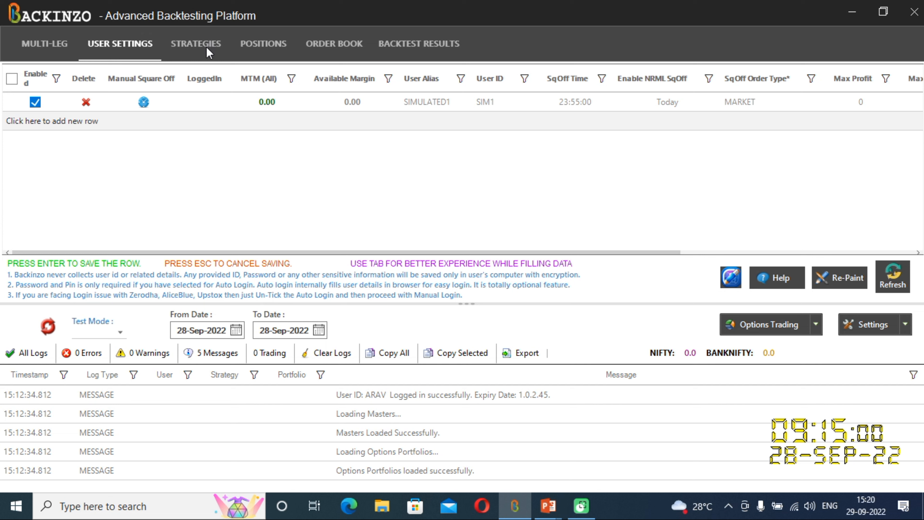
left_click(196, 45)
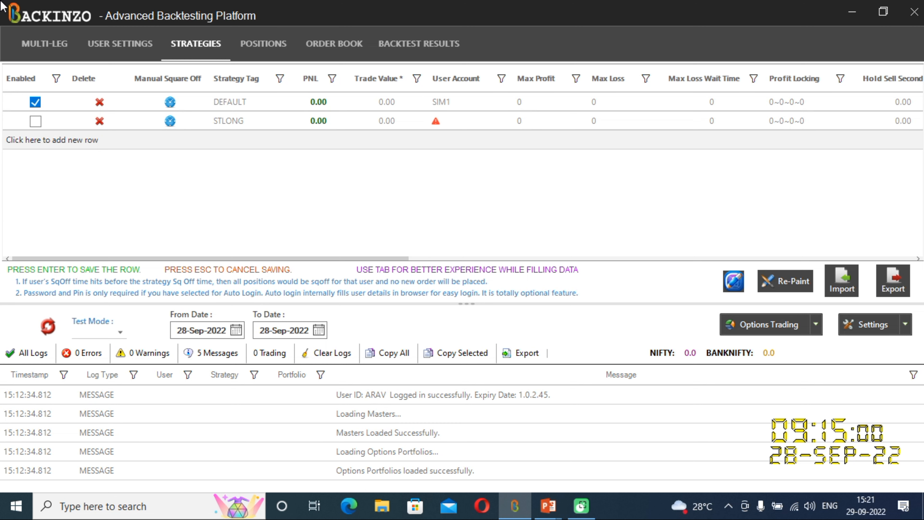
Step: Open the form for adding a new multi-leg options portfolio
left_click(36, 45)
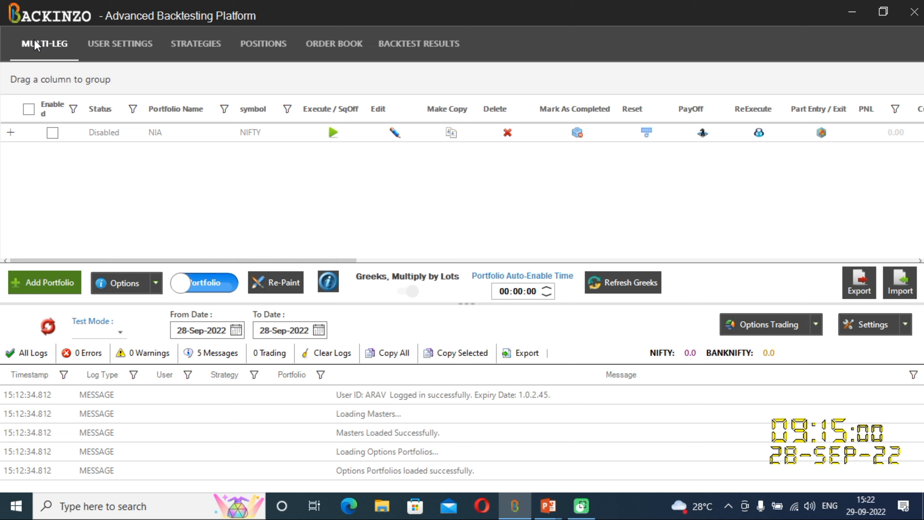
left_click(33, 287)
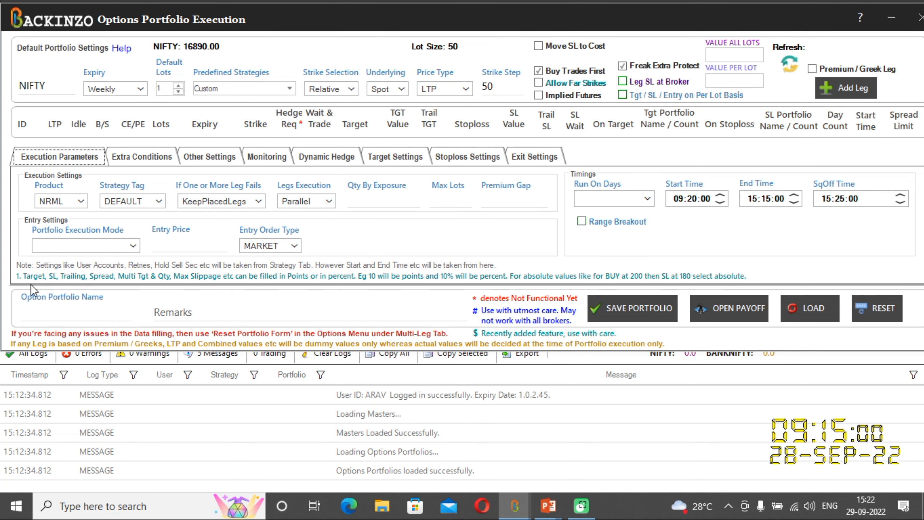
Step: Find and launch Epic Pen for annotating the screen
left_click(105, 514)
type("epic")
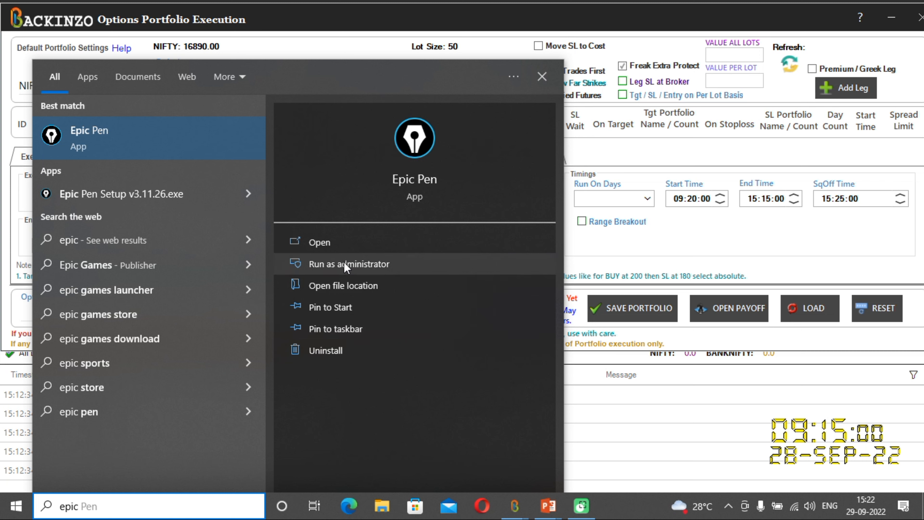
left_click(343, 242)
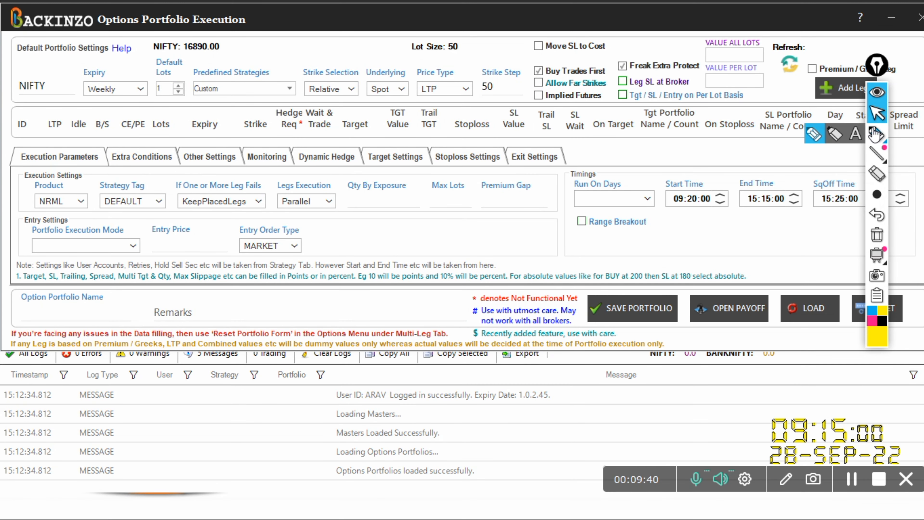
Step: Bracket the four sections of the portfolio form with yellow pen strokes, and clear the annotations
left_click(875, 133)
mouse_move(4, 32)
left_mouse_down()
mouse_move(2, 102)
mouse_move(34, 102)
left_mouse_up()
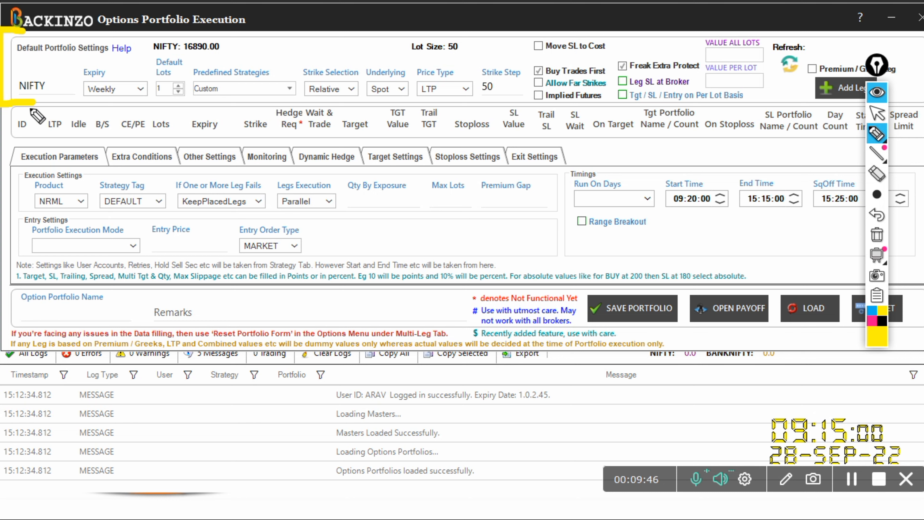
mouse_move(29, 110)
left_mouse_down()
mouse_move(3, 110)
mouse_move(2, 137)
mouse_move(29, 138)
mouse_move(2, 146)
mouse_move(1, 196)
mouse_move(2, 277)
mouse_move(19, 290)
mouse_move(1, 289)
mouse_move(2, 324)
mouse_move(28, 339)
left_mouse_up()
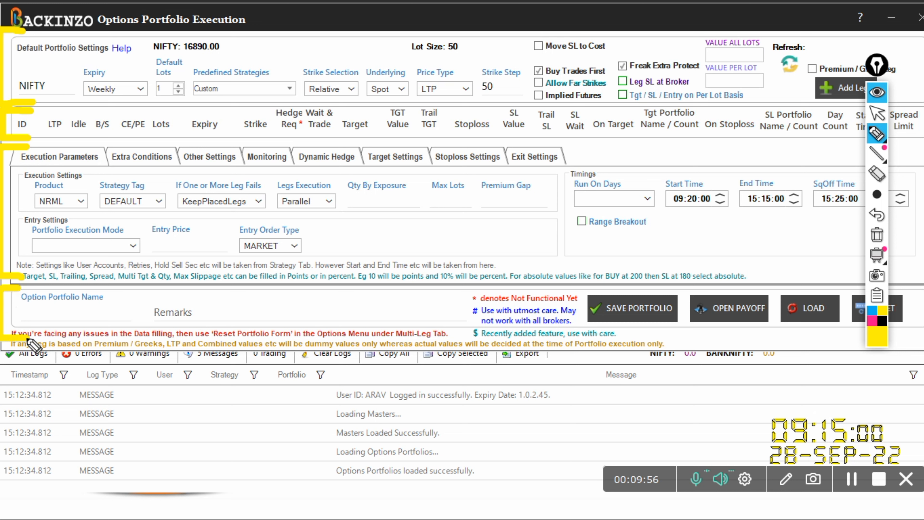
left_click(880, 242)
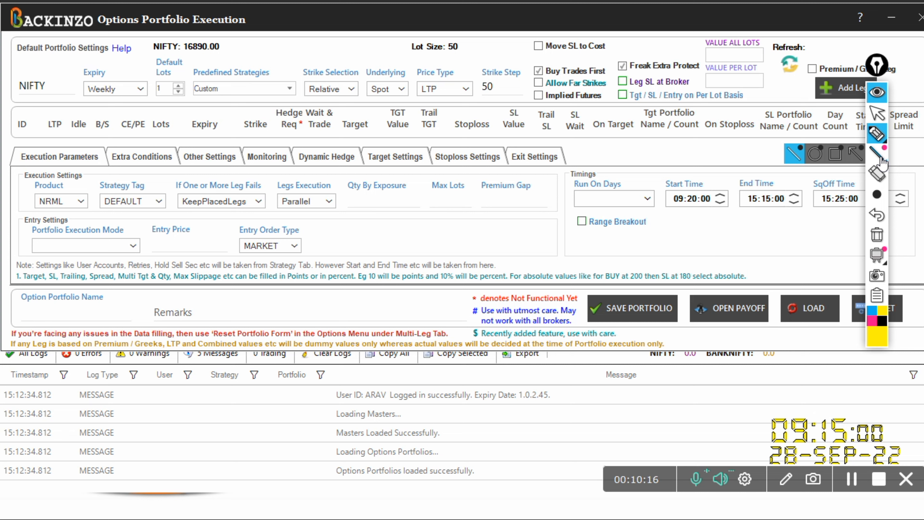
Step: Tick the default portfolio settings from symbol to strike step, outline that section in yellow, and clear and hide the annotations
left_click(883, 140)
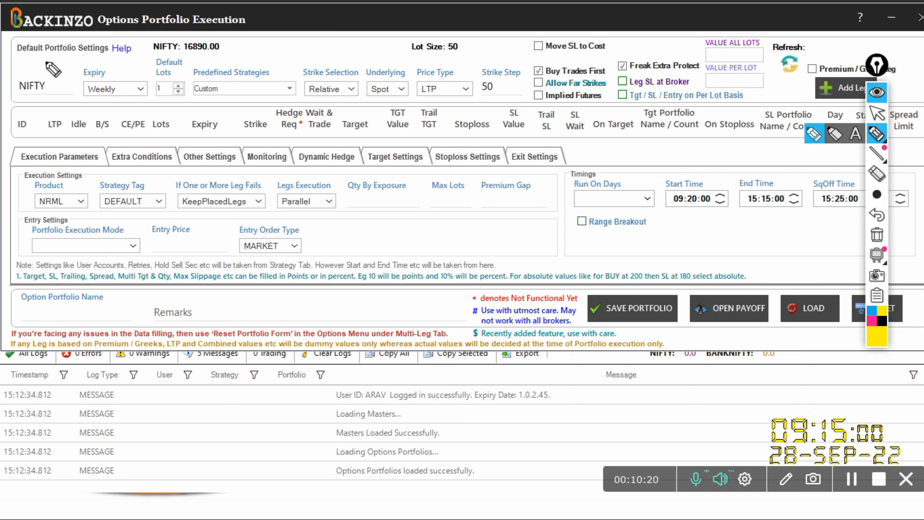
mouse_move(44, 62)
left_mouse_down()
mouse_move(76, 57)
mouse_move(126, 72)
mouse_move(147, 53)
mouse_move(208, 53)
mouse_move(224, 40)
mouse_move(255, 64)
mouse_move(284, 44)
left_mouse_up()
mouse_move(328, 66)
left_mouse_down()
mouse_move(339, 71)
mouse_move(368, 39)
mouse_move(401, 73)
mouse_move(418, 42)
mouse_move(441, 69)
mouse_move(474, 42)
mouse_move(499, 65)
mouse_move(527, 47)
left_mouse_up()
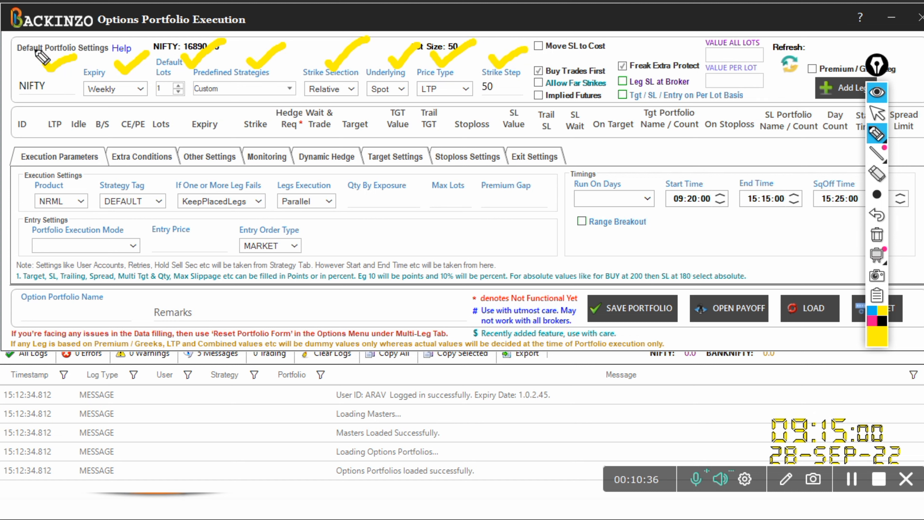
mouse_move(7, 30)
left_mouse_down()
mouse_move(8, 117)
mouse_move(922, 108)
mouse_move(922, 14)
left_mouse_up()
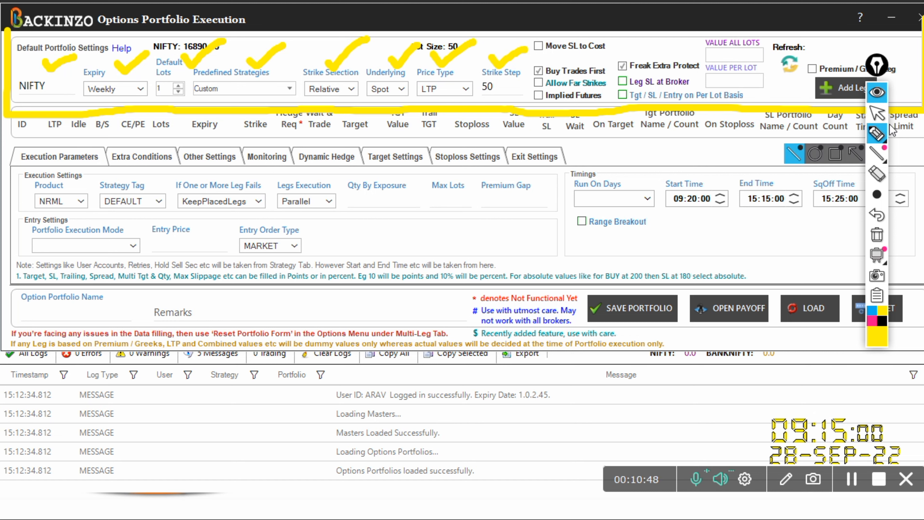
left_click(878, 236)
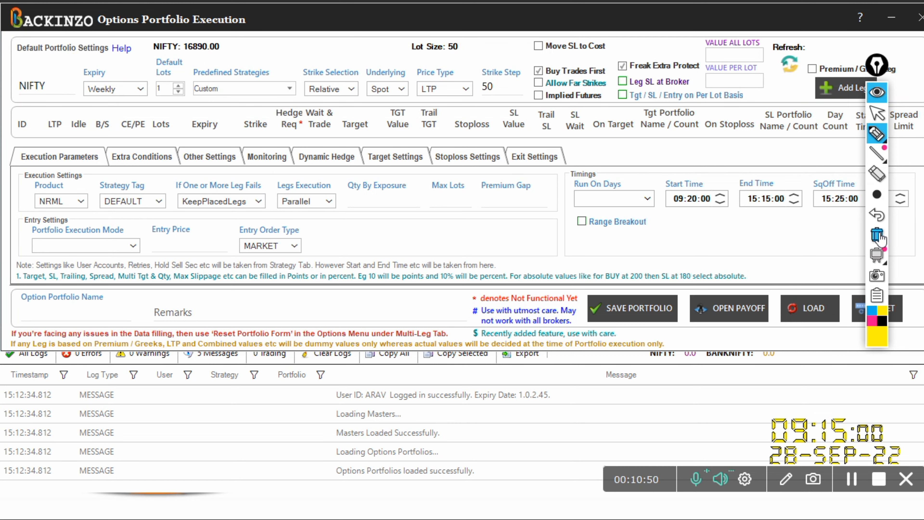
left_click(876, 95)
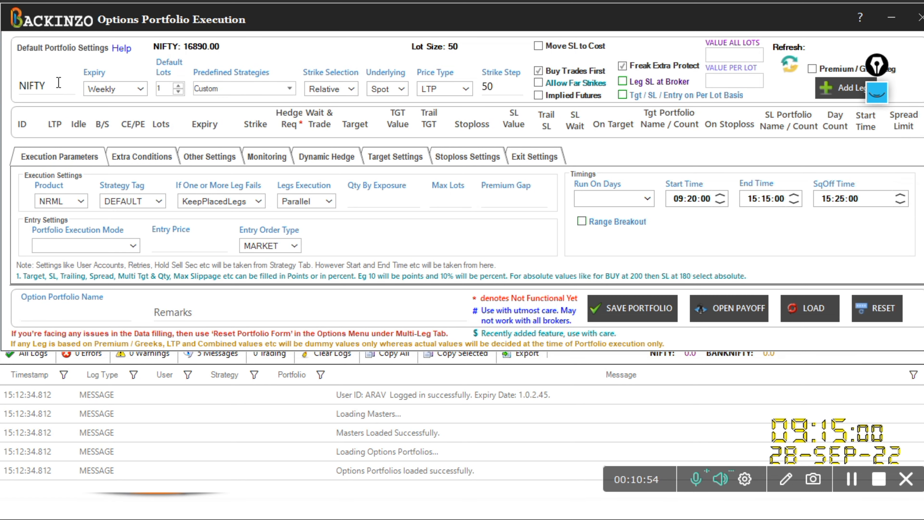
Step: Clear the portfolio symbol and pick NIFTY again from the suggestions
mouse_move(58, 83)
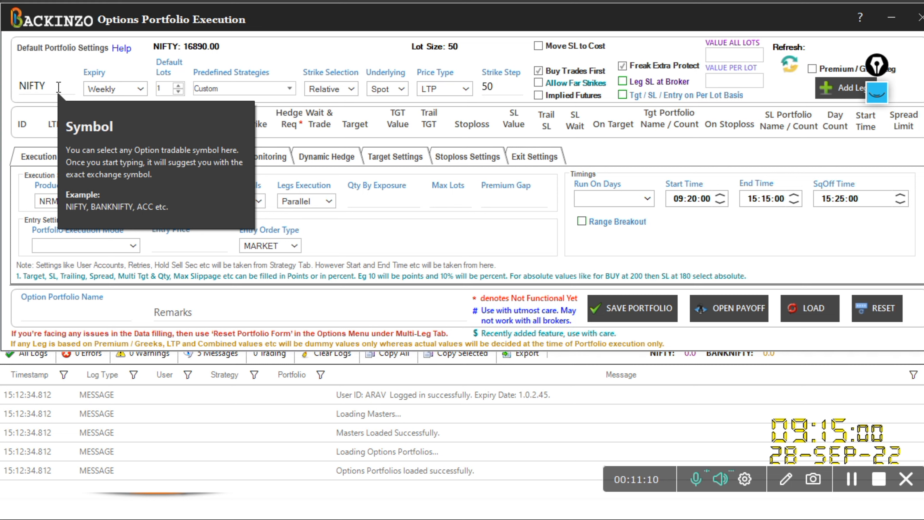
left_click(58, 83)
key("BackSpace")
key("BackSpace")
key("BackSpace")
key("BackSpace")
key("BackSpace")
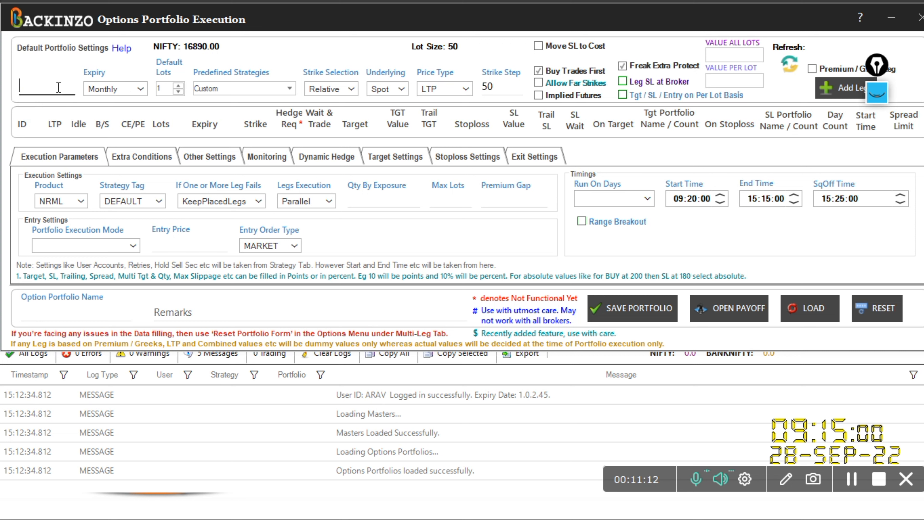
type("NI")
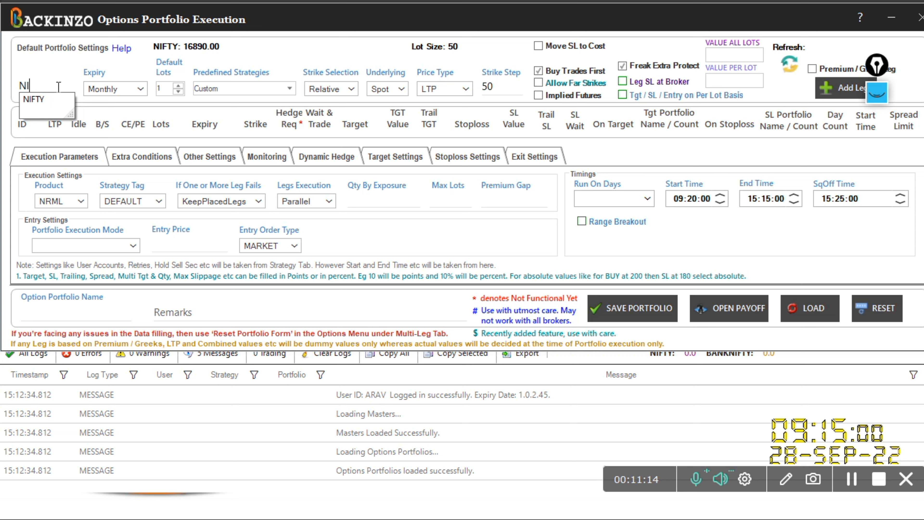
type("F")
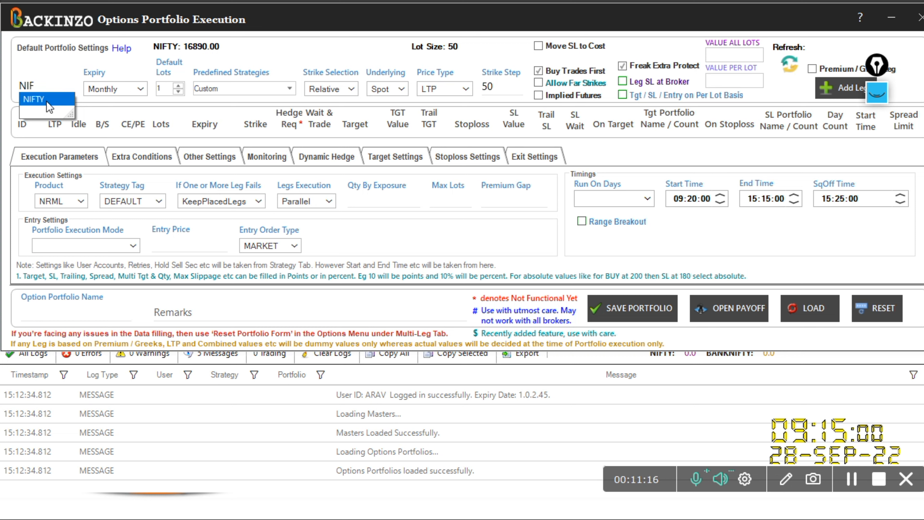
left_click(47, 102)
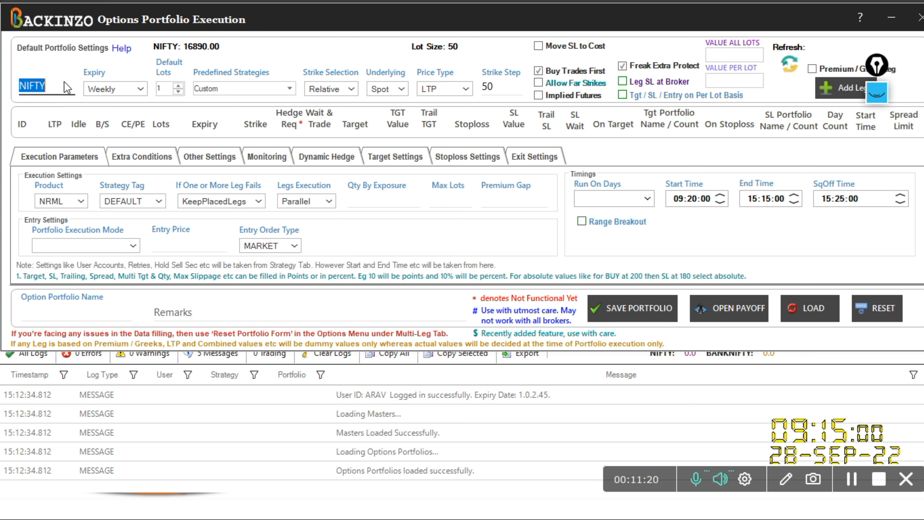
Step: Replace the portfolio symbol with BANKNIFTY
type("N")
key("BackSpace")
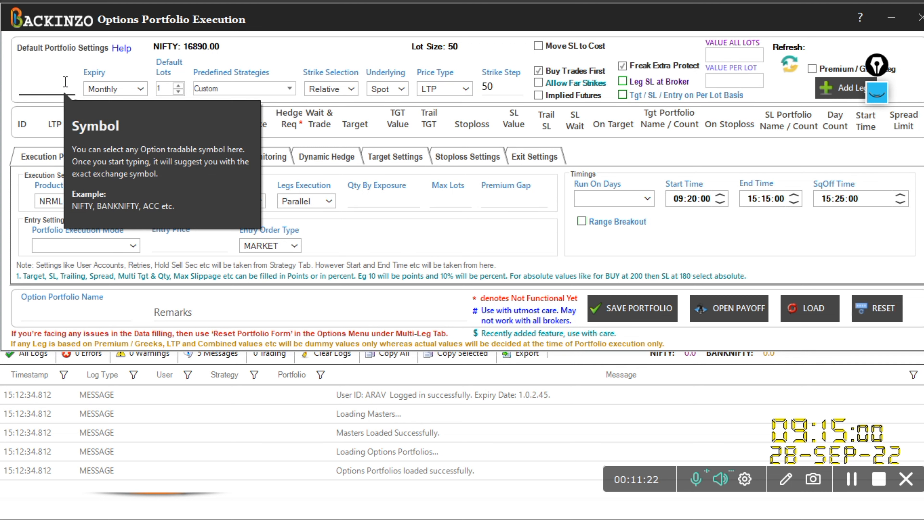
type("BANKNIFTY")
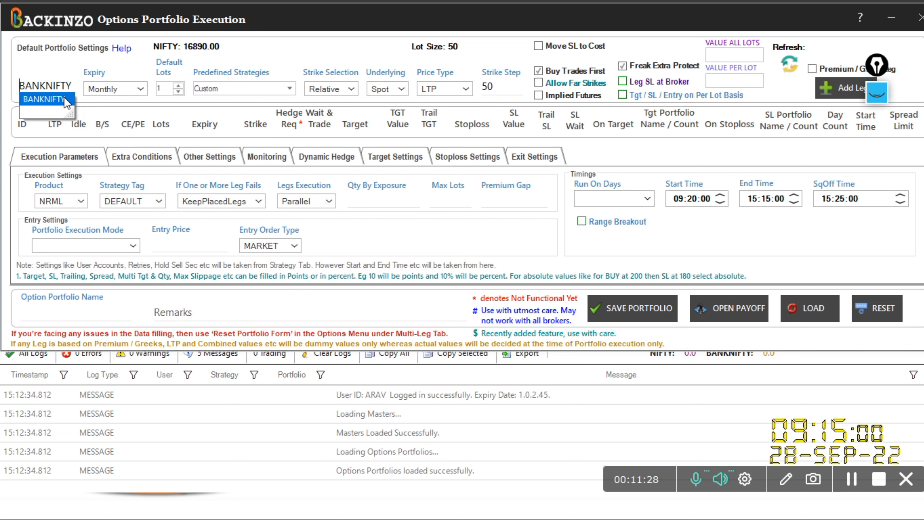
left_click(65, 98)
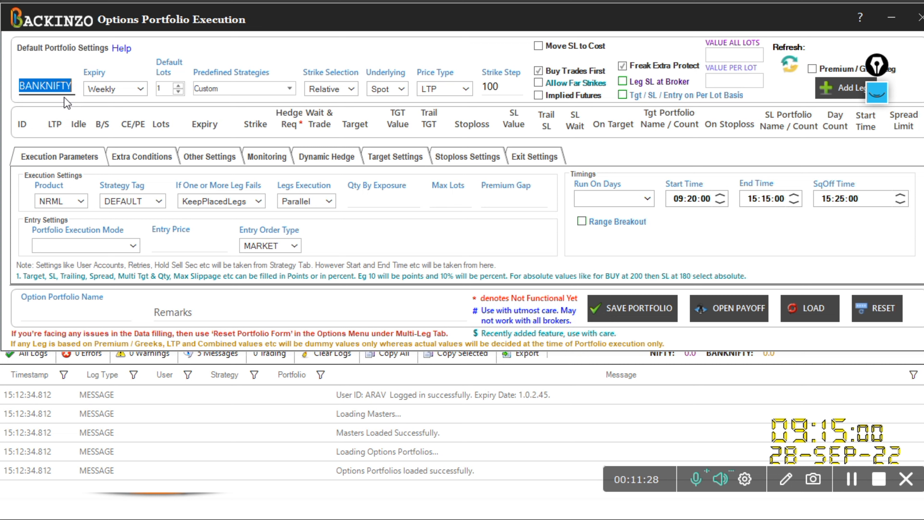
Step: Clear the symbol and look up the suggestions for FIN and for HDF
key("BackSpace")
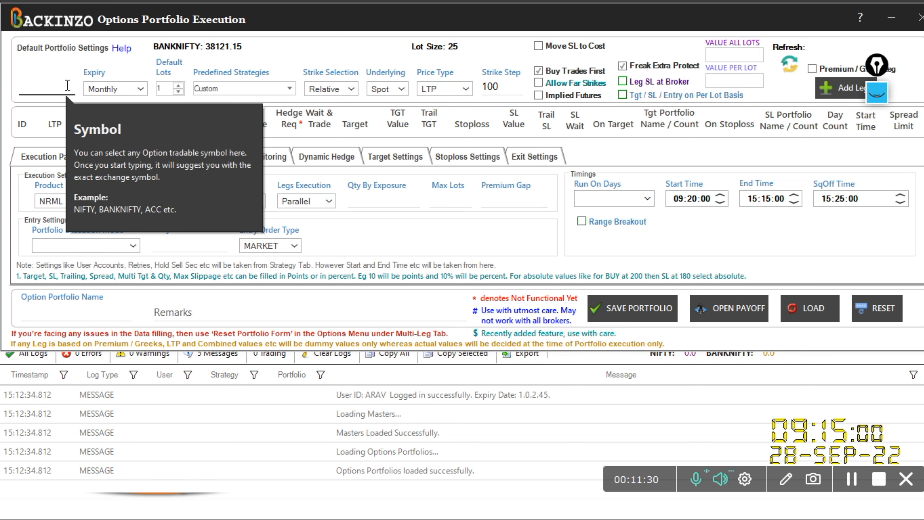
type("FIN")
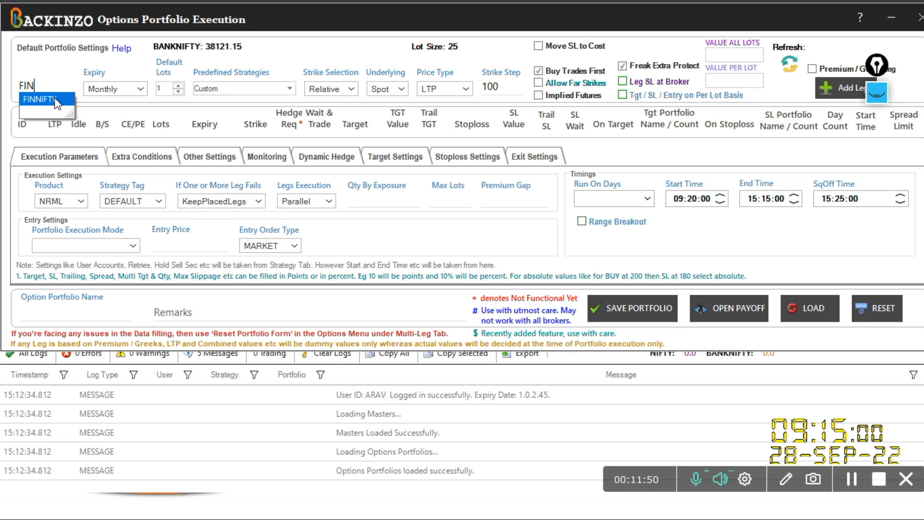
key("BackSpace")
key("BackSpace")
key("BackSpace")
type("HDF")
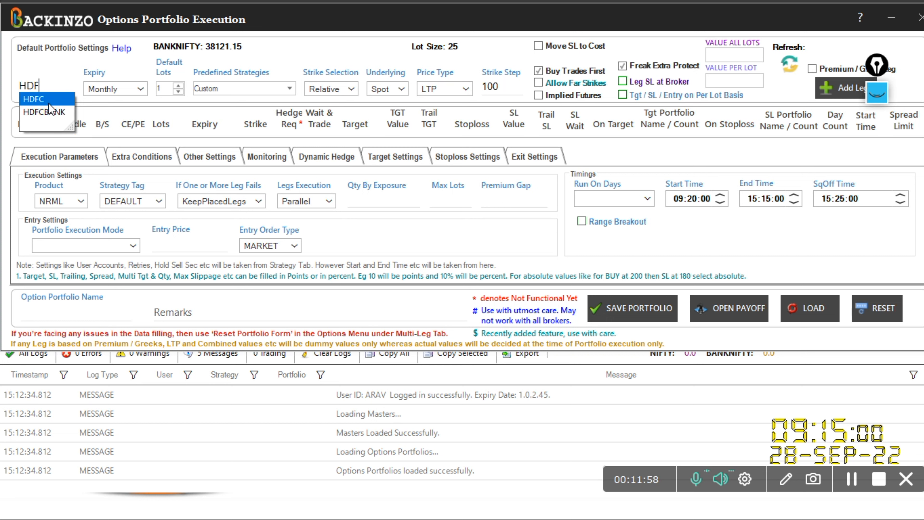
Step: Set the portfolio symbol to RELIANCE
key("BackSpace")
key("BackSpace")
key("BackSpace")
type("RELI")
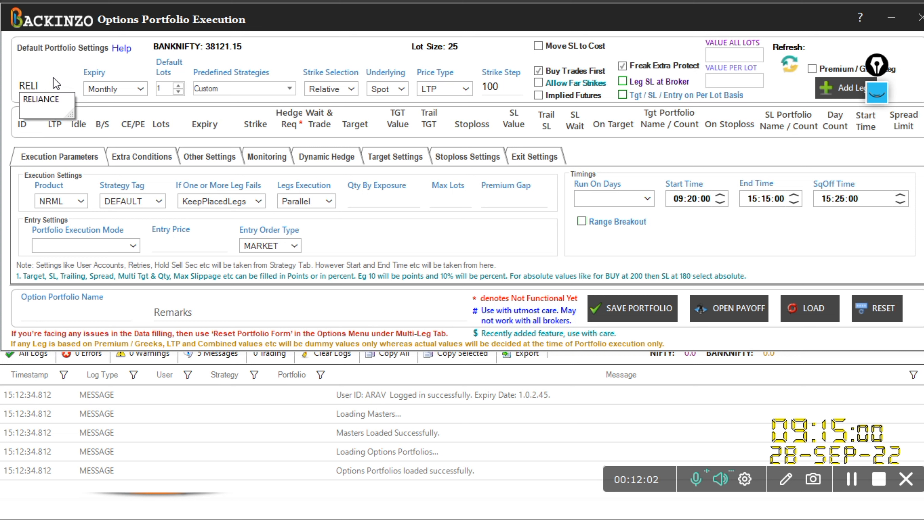
left_click(55, 102)
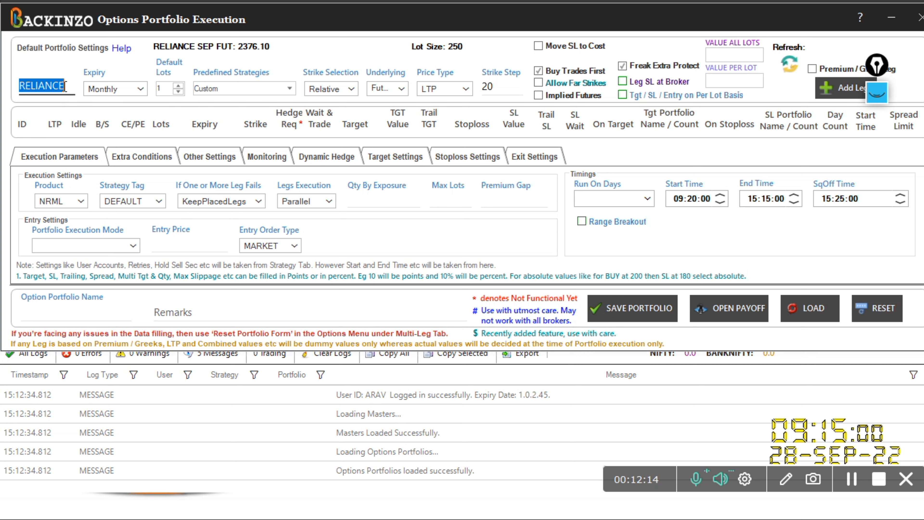
Step: Set the portfolio symbol back to NIFTY
key("BackSpace")
type("NIFTY")
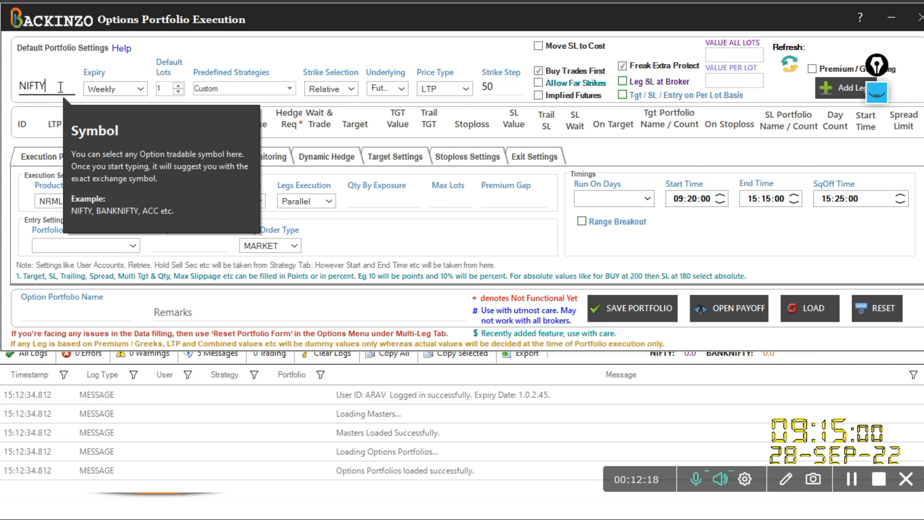
key("BackSpace")
key("BackSpace")
left_click(40, 98)
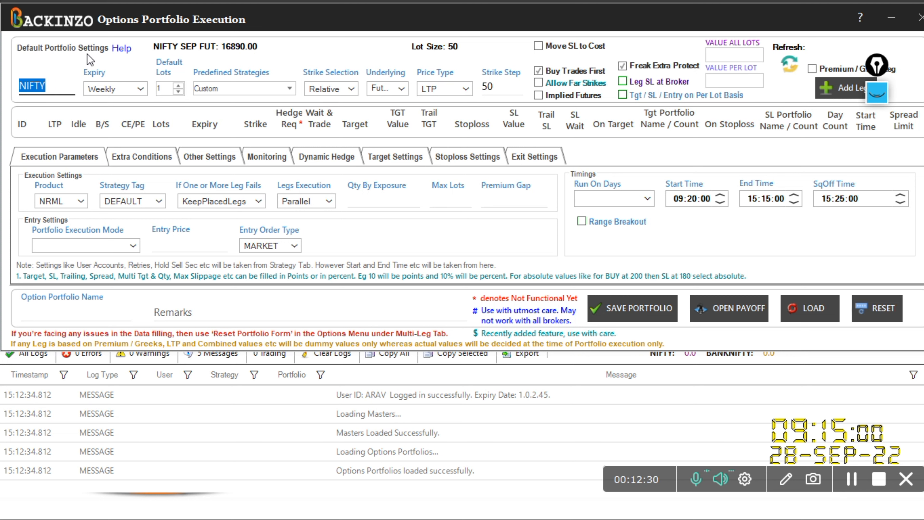
Step: View the available default expiry choices, keeping Weekly
mouse_move(47, 87)
left_click(141, 89)
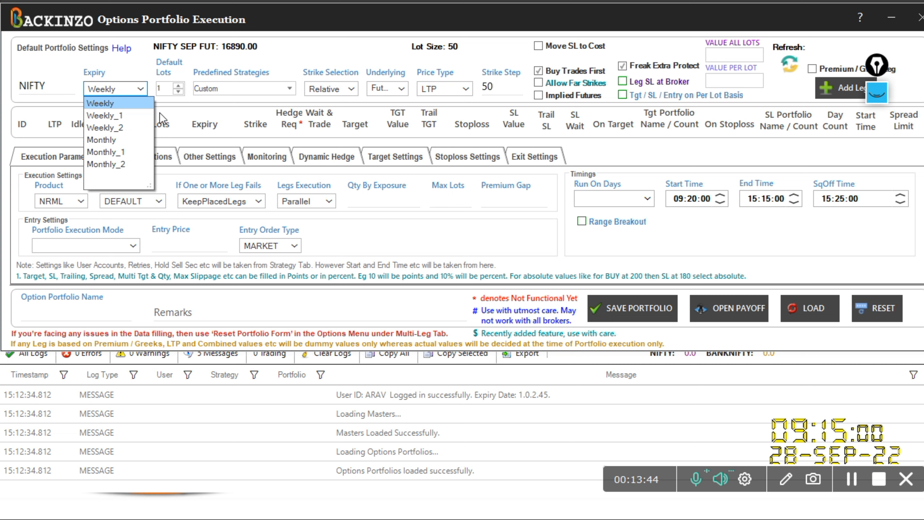
left_click(186, 117)
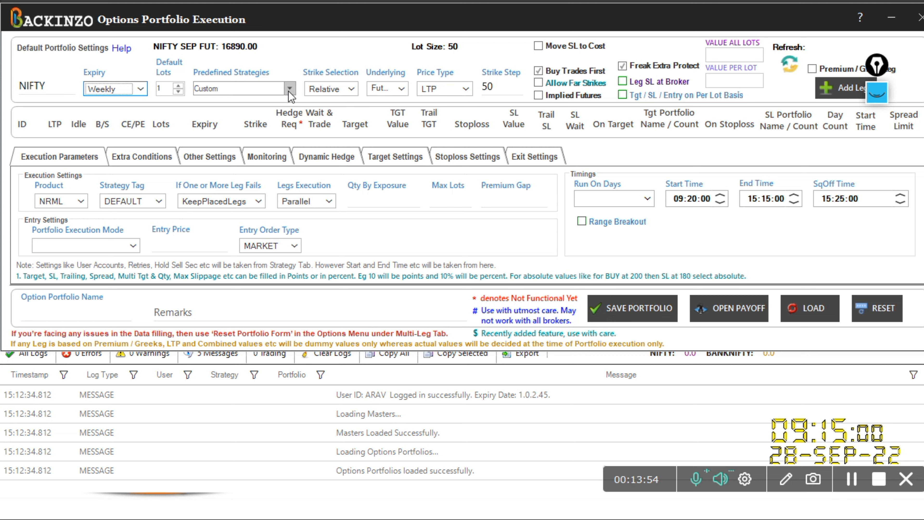
Step: Browse the Popular predefined strategies and choose ShortStraddle for the portfolio
mouse_move(290, 97)
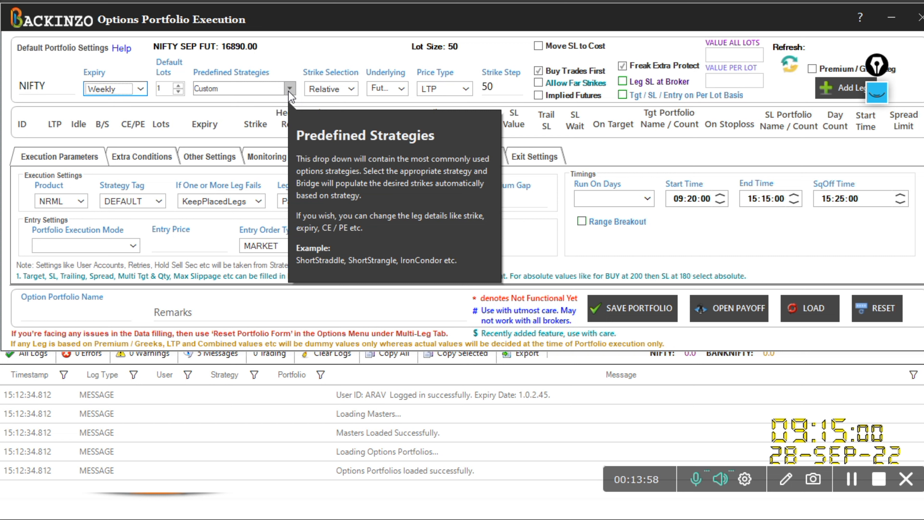
left_click(289, 89)
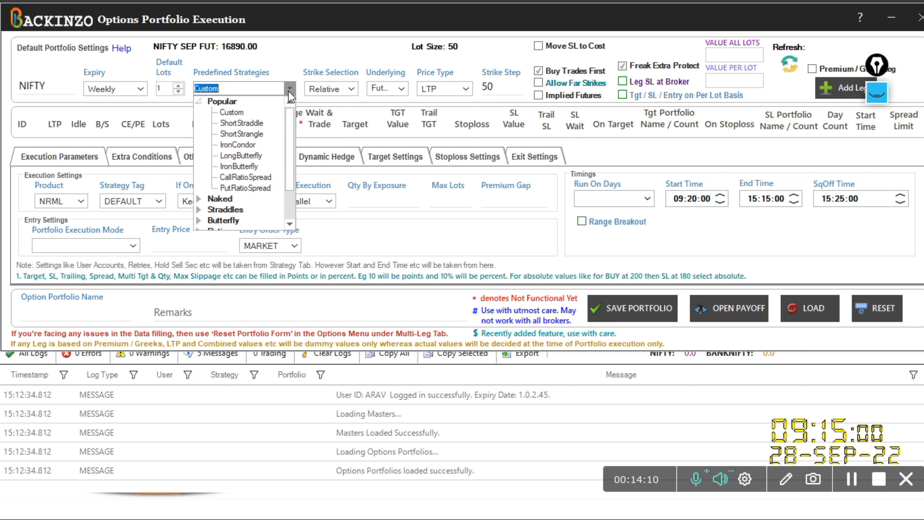
left_click(199, 102)
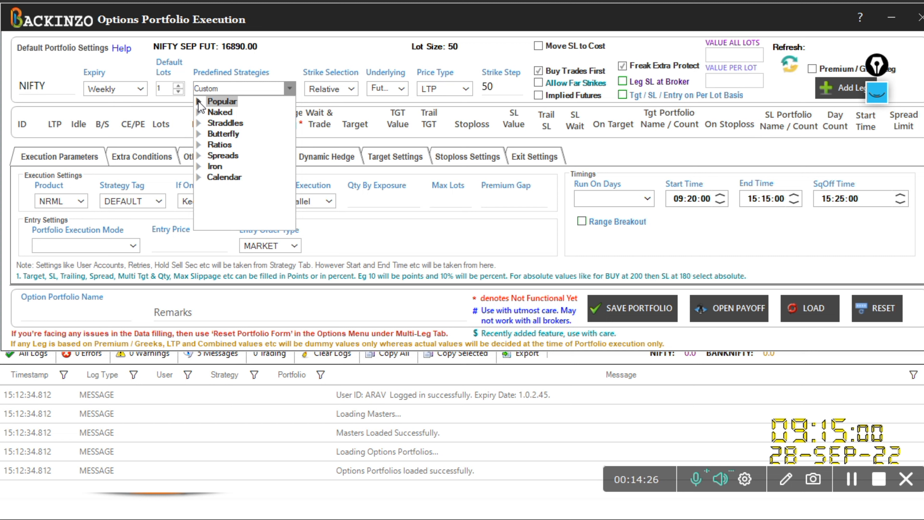
left_click(198, 102)
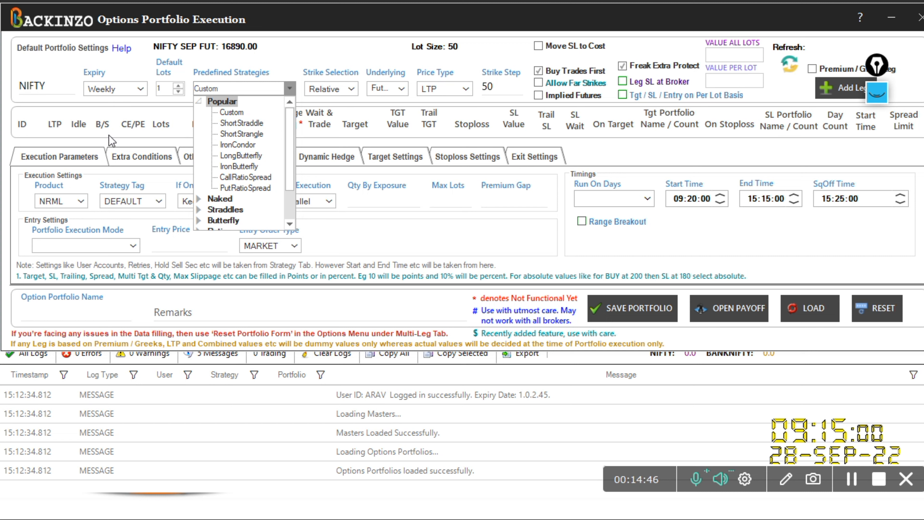
left_click(241, 123)
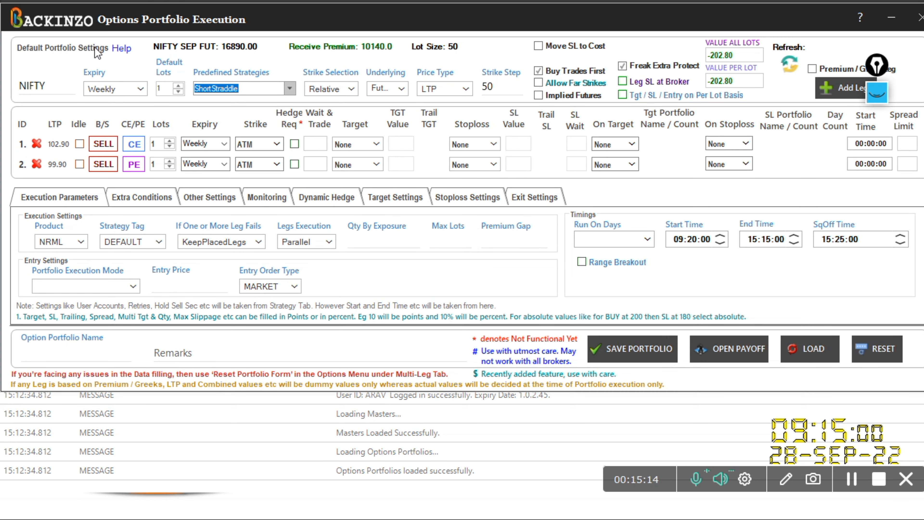
Step: Set the strike selection to Normal and view the strike choices for the first leg
left_click(352, 88)
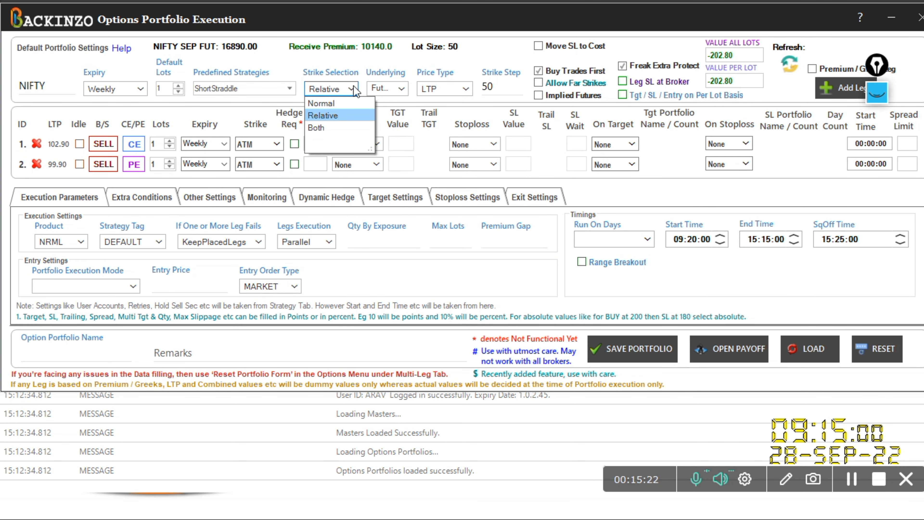
left_click(347, 104)
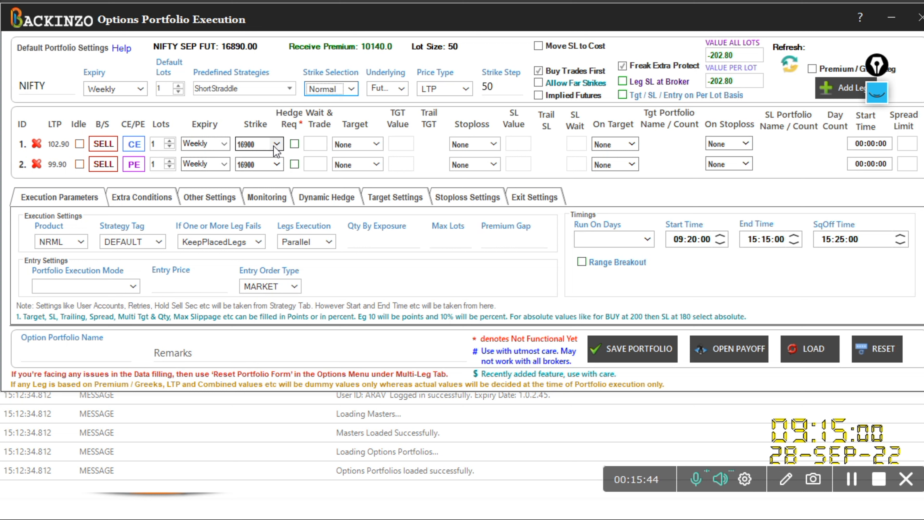
left_click(275, 145)
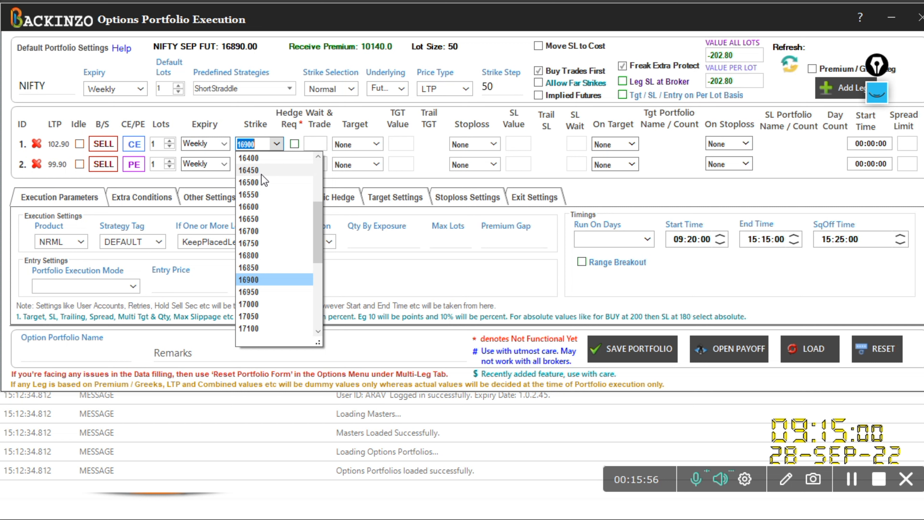
Step: Set the strike selection to Relative
left_click(352, 89)
left_click(352, 89)
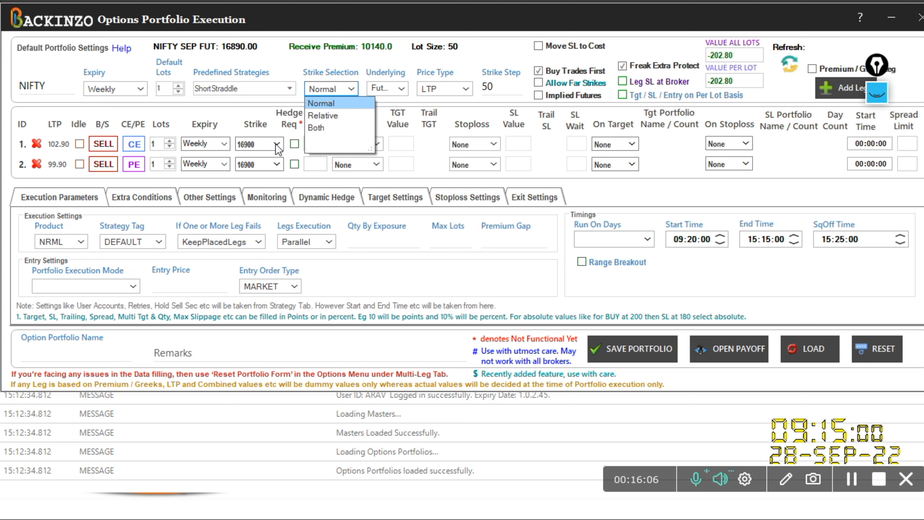
left_click(325, 115)
left_click(325, 115)
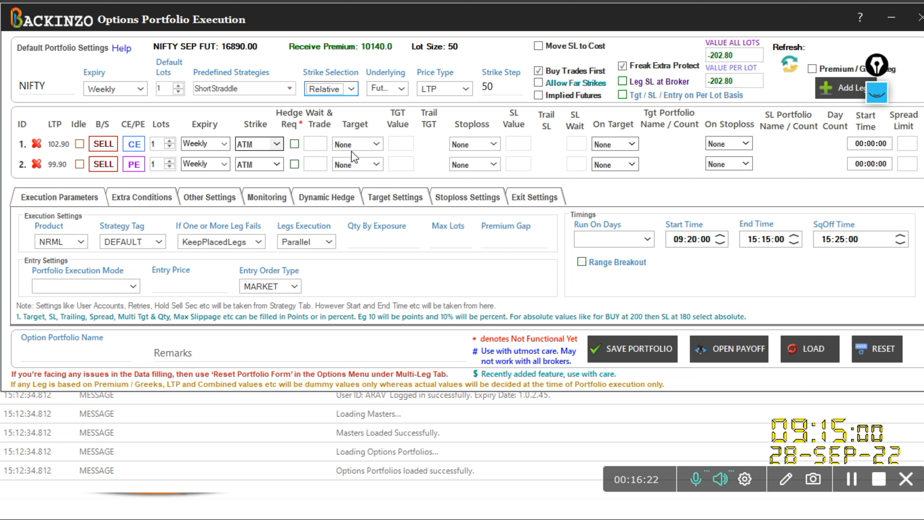
Step: Handwrite 16900 and ATM+100 on screen in yellow with the annotation pen
left_click(882, 102)
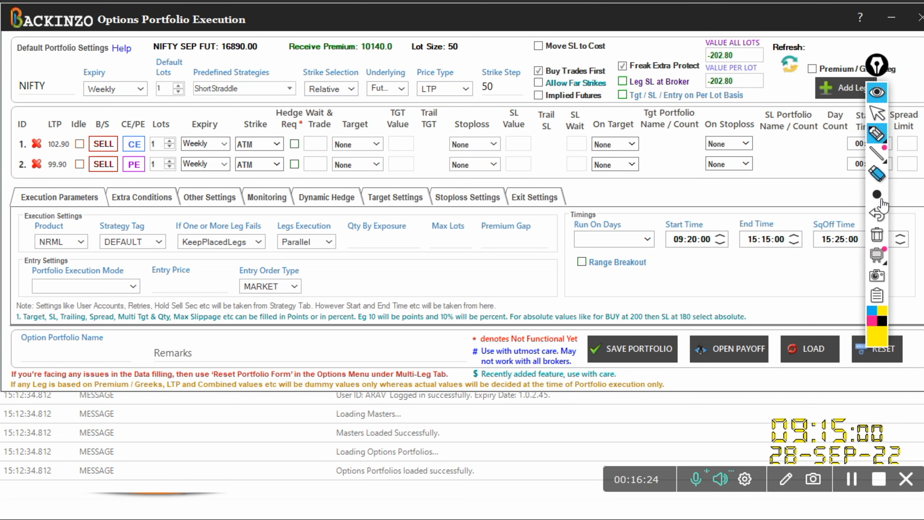
left_click(877, 135)
left_click_drag(328, 249, 328, 291)
mouse_move(380, 236)
left_mouse_down()
mouse_move(358, 277)
mouse_move(387, 291)
mouse_move(371, 274)
left_mouse_up()
mouse_move(429, 238)
left_mouse_down()
mouse_move(409, 251)
mouse_move(433, 240)
mouse_move(433, 285)
left_mouse_up()
mouse_move(469, 238)
left_mouse_down()
mouse_move(505, 222)
mouse_move(528, 257)
mouse_move(524, 226)
left_mouse_up()
mouse_move(604, 242)
left_mouse_down()
mouse_move(643, 216)
mouse_move(617, 201)
mouse_move(681, 174)
mouse_move(670, 217)
mouse_move(718, 202)
mouse_move(736, 219)
mouse_move(786, 206)
left_mouse_up()
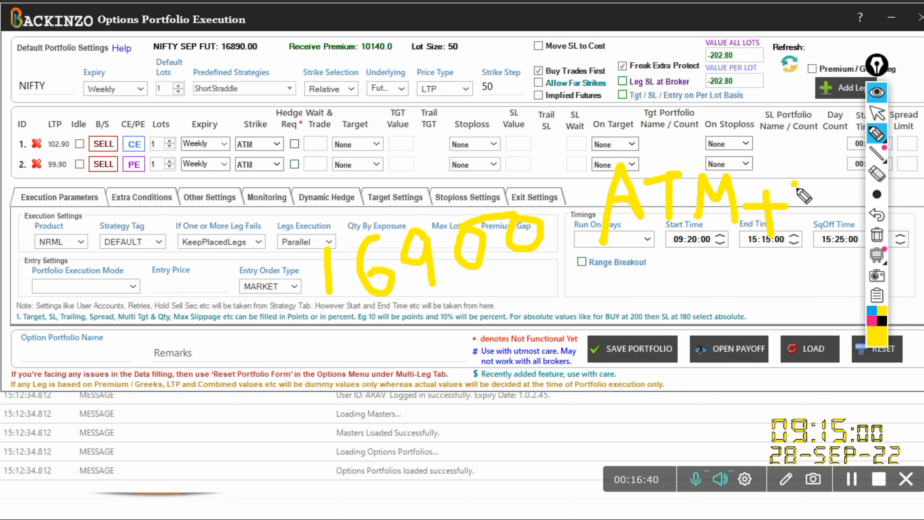
mouse_move(795, 184)
left_mouse_down()
mouse_move(803, 221)
mouse_move(815, 214)
mouse_move(820, 185)
mouse_move(844, 211)
mouse_move(873, 189)
mouse_move(843, 183)
left_mouse_up()
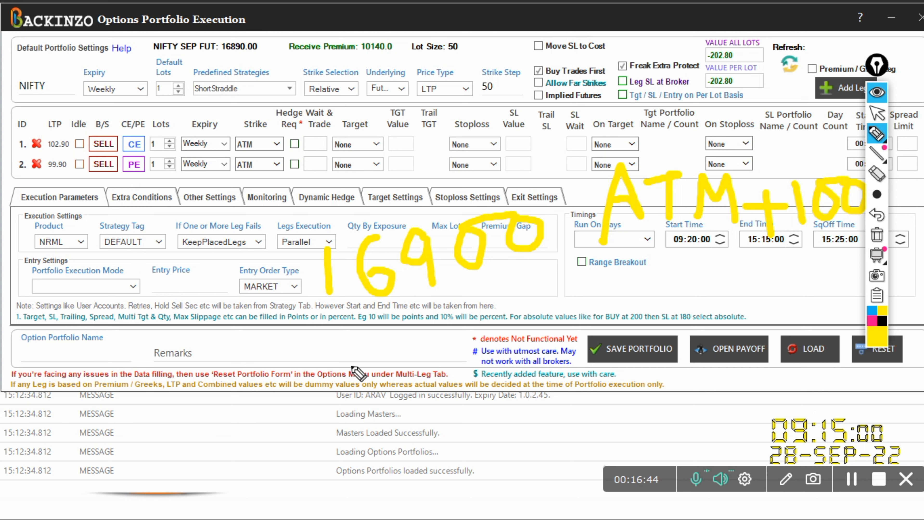
Step: Handwrite 17000 below 16900 and circle the ATM+100 note
left_click_drag(377, 338, 396, 441)
mouse_move(436, 365)
left_mouse_down()
mouse_move(446, 338)
mouse_move(459, 415)
left_mouse_up()
mouse_move(507, 342)
left_mouse_down()
mouse_move(500, 392)
mouse_move(495, 348)
mouse_move(544, 364)
mouse_move(575, 328)
mouse_move(589, 330)
mouse_move(550, 324)
left_mouse_up()
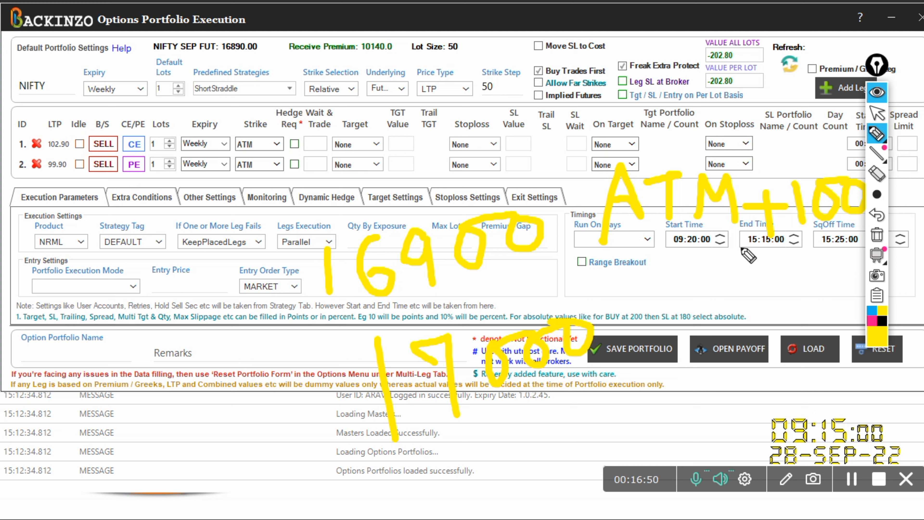
mouse_move(611, 156)
left_mouse_down()
mouse_move(750, 272)
mouse_move(858, 237)
left_mouse_up()
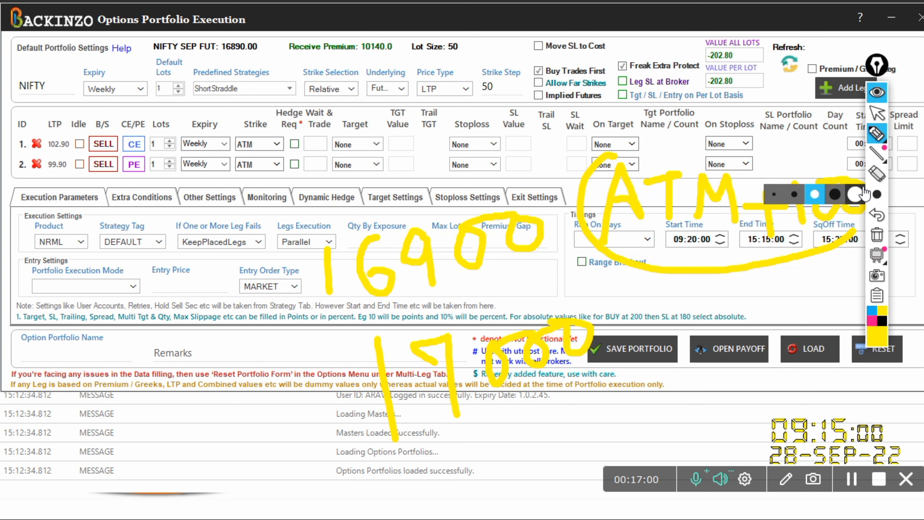
Step: Clear all handwritten annotations and collapse the drawing tools
left_click(885, 241)
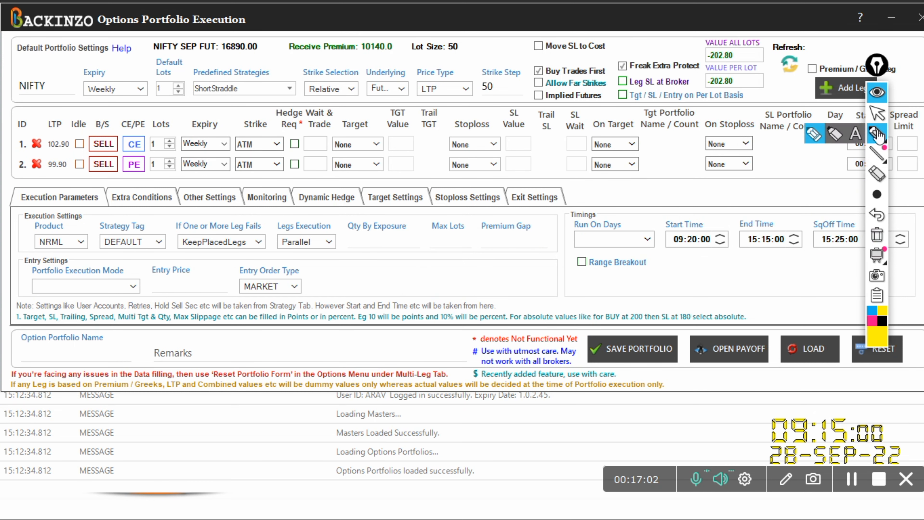
left_click(877, 95)
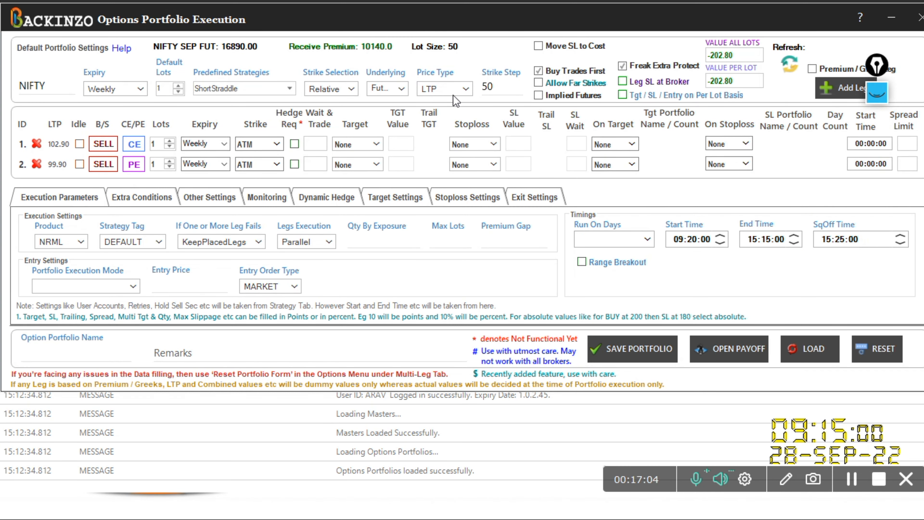
Step: View the ATM-relative strike choices for the first leg
left_click(281, 144)
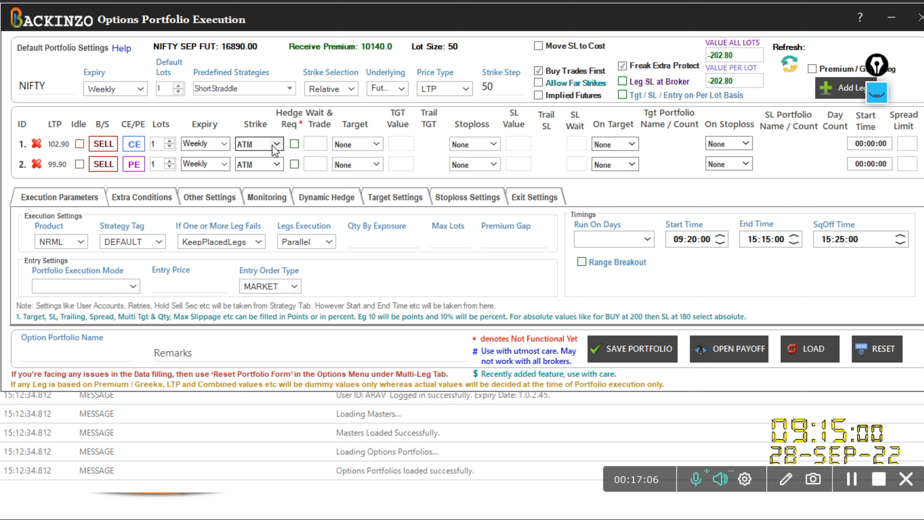
left_click(283, 144)
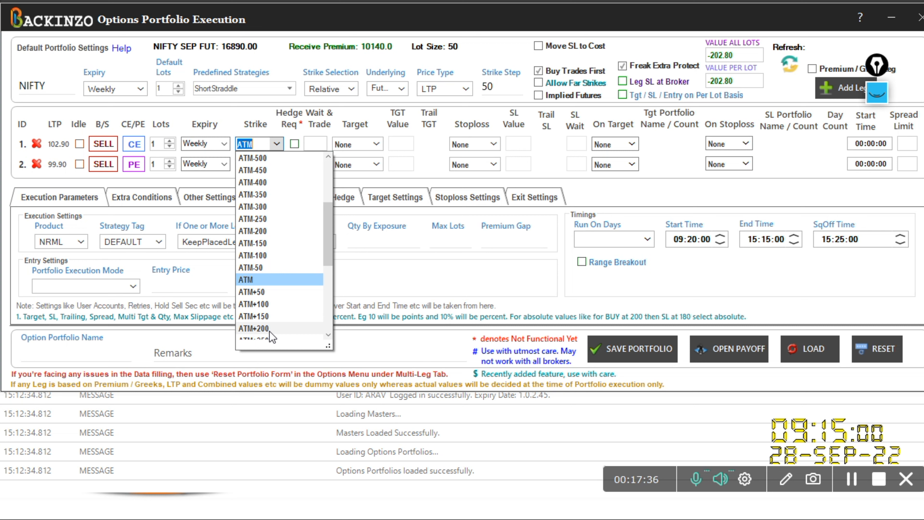
Step: Set the strike selection to Both and browse the first leg's ATM-relative and fixed strikes
left_click(351, 91)
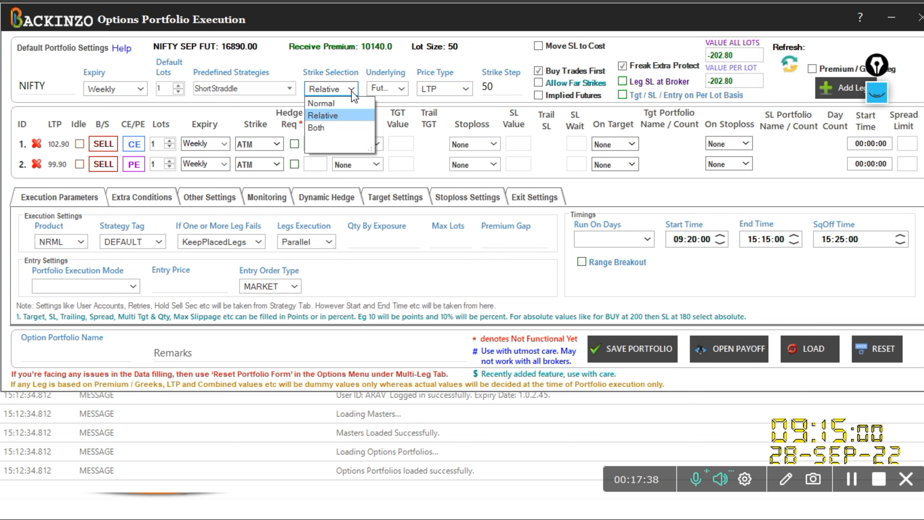
left_click(334, 131)
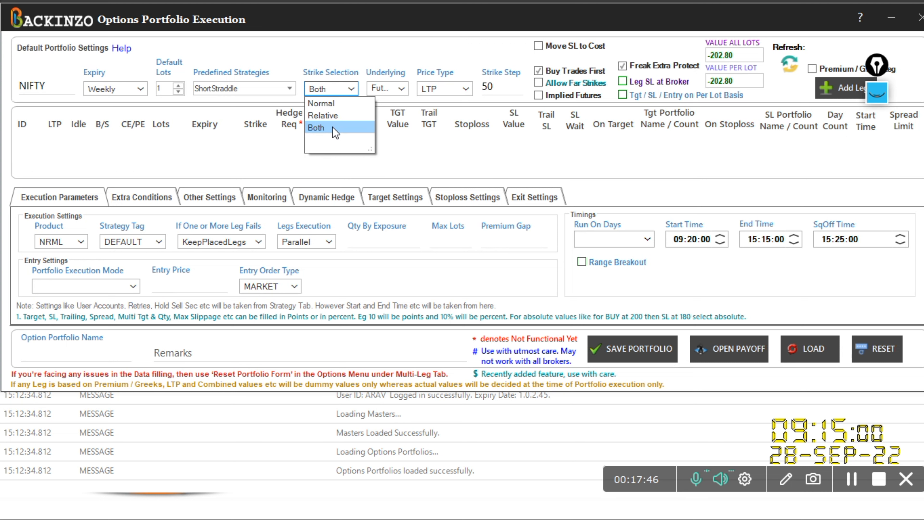
left_click(274, 147)
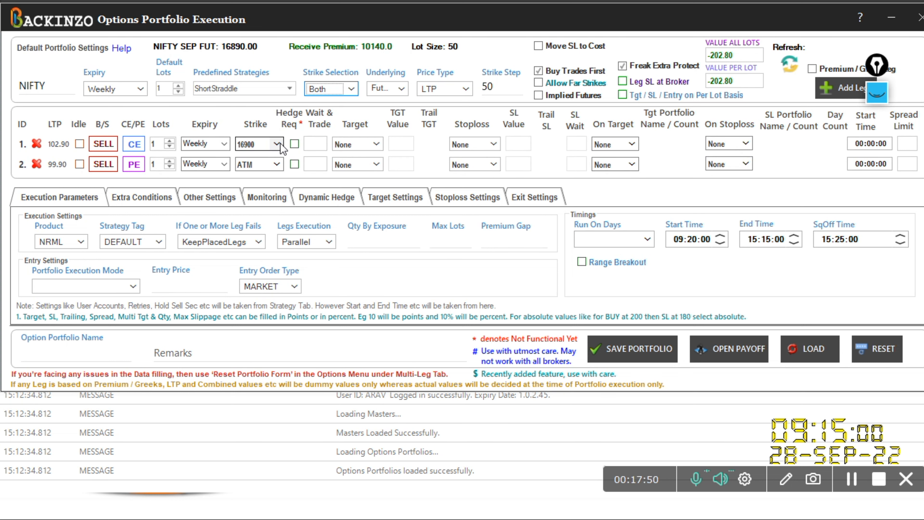
left_click(277, 144)
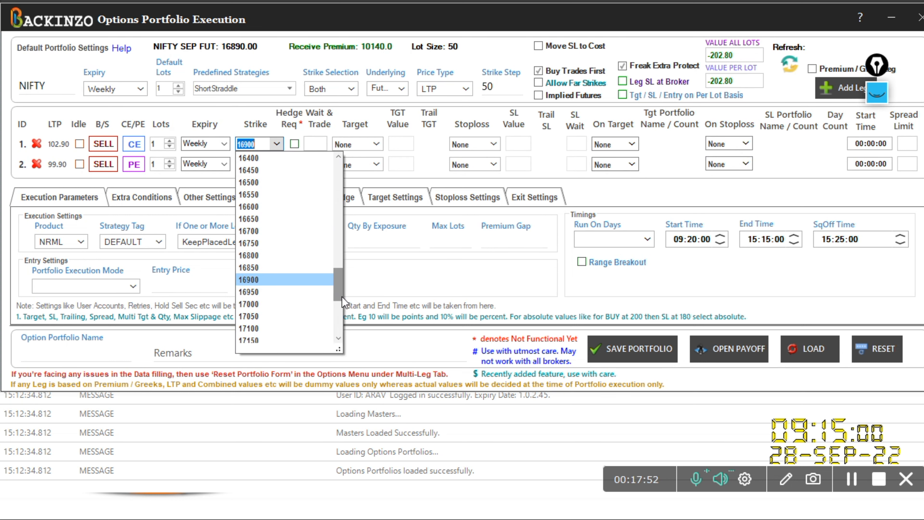
left_click_drag(339, 288, 340, 160)
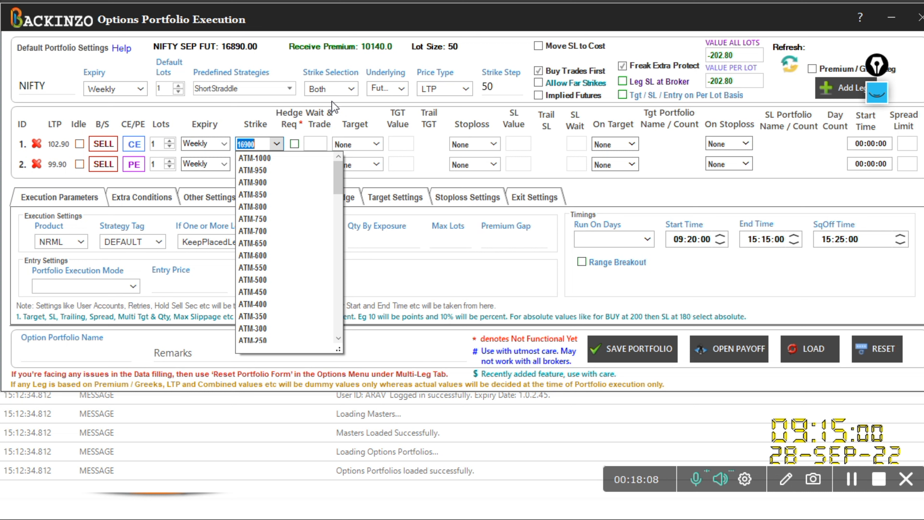
left_click_drag(339, 178, 341, 268)
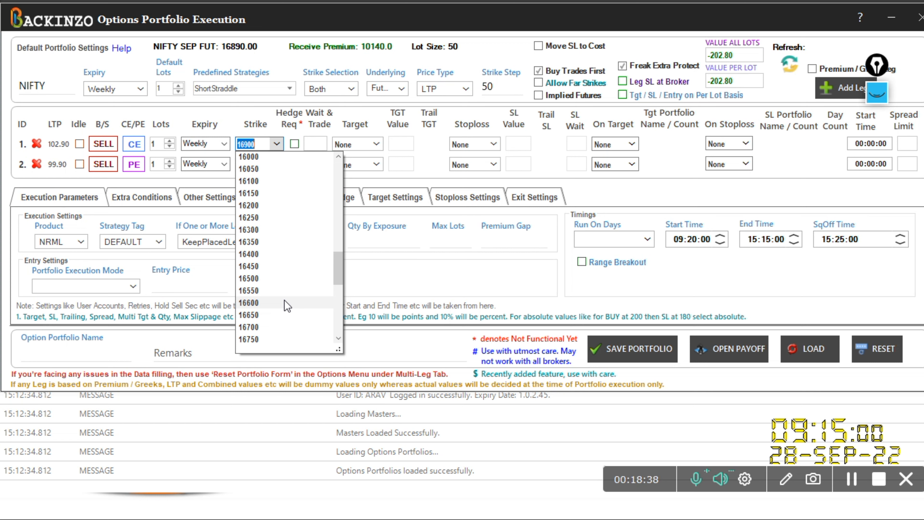
left_click(252, 111)
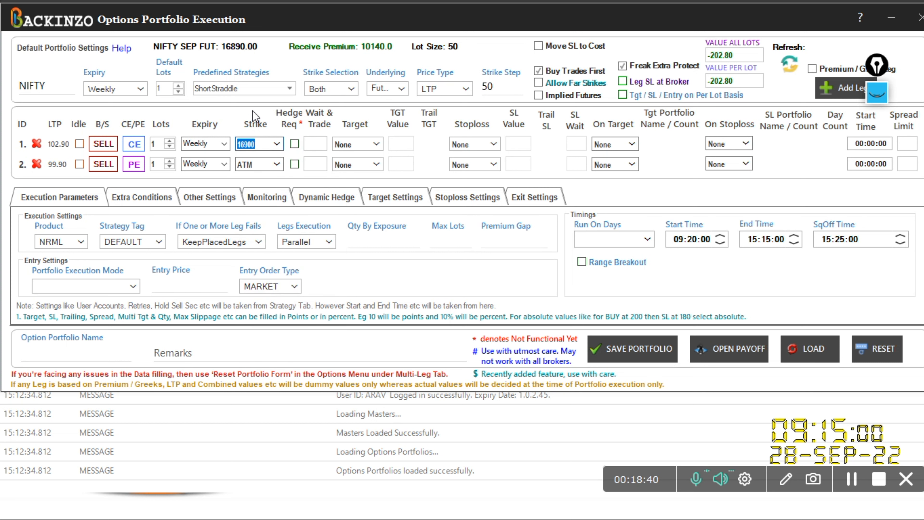
Step: Set the strike selection to Normal and browse the fixed strikes for the first leg
left_click(329, 89)
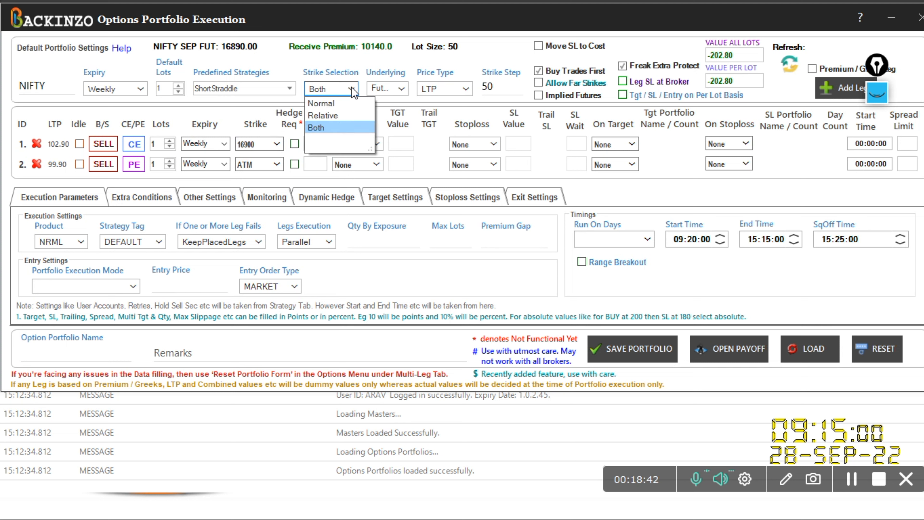
left_click(341, 108)
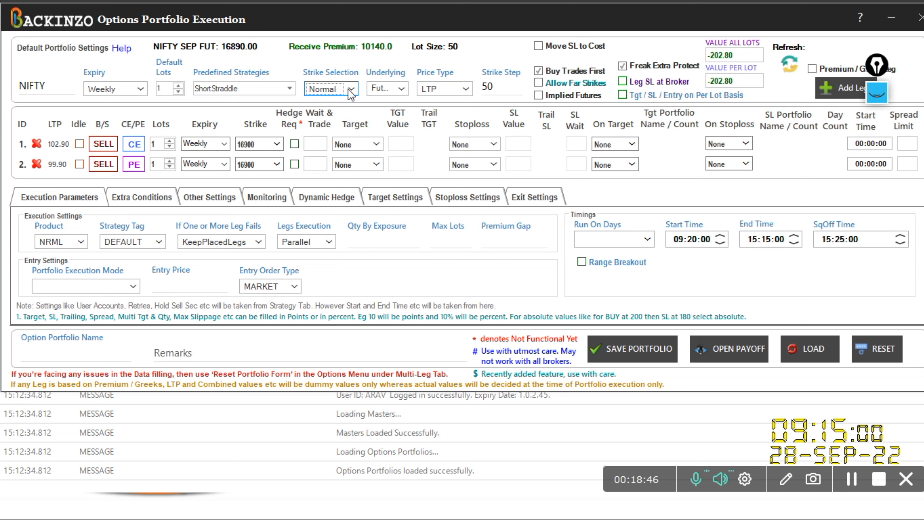
left_click(276, 144)
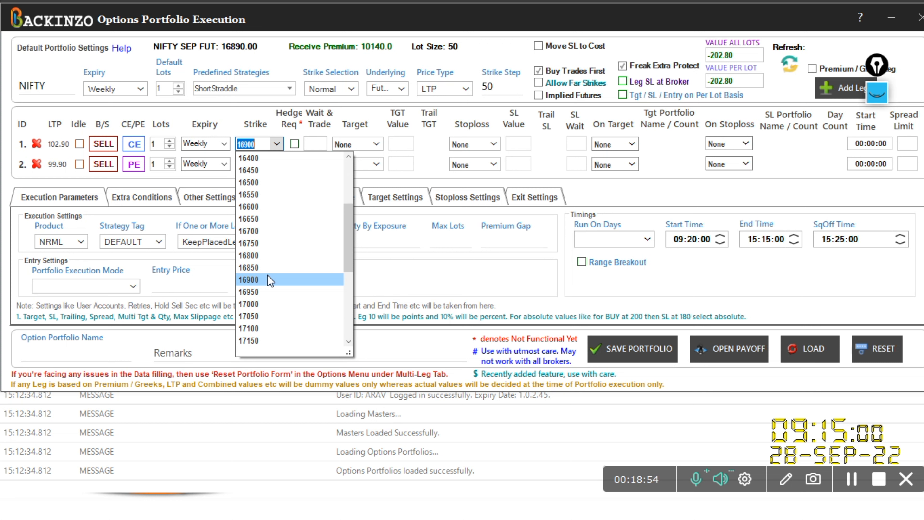
left_click_drag(352, 249, 356, 214)
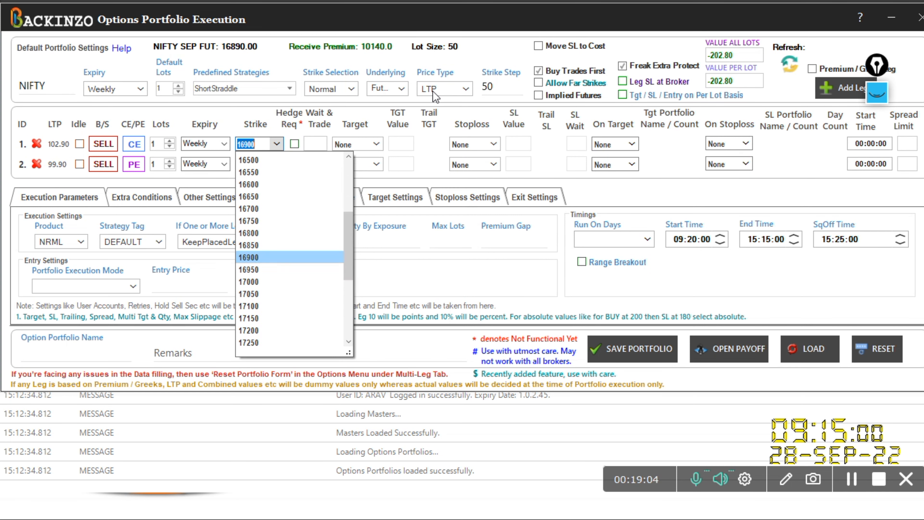
Step: Set the underlying to Spot and open the price type choices
left_click(404, 88)
left_click(404, 89)
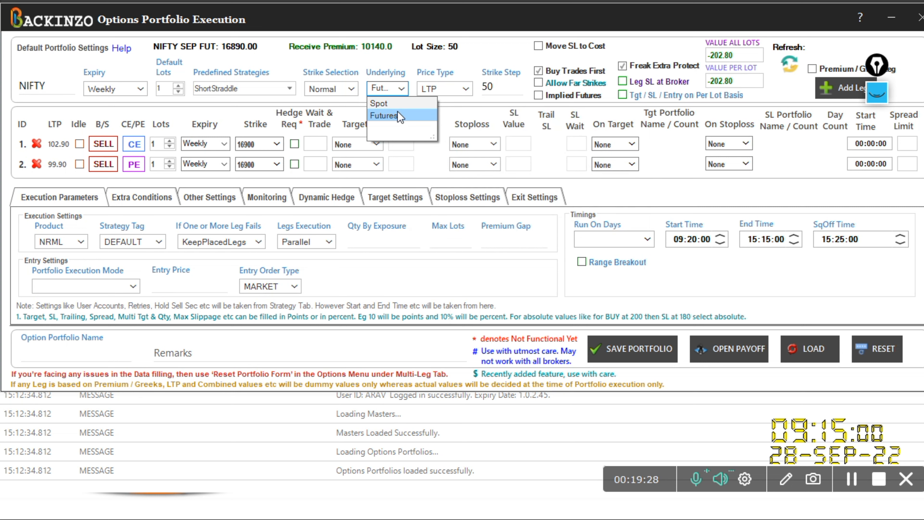
left_click(390, 104)
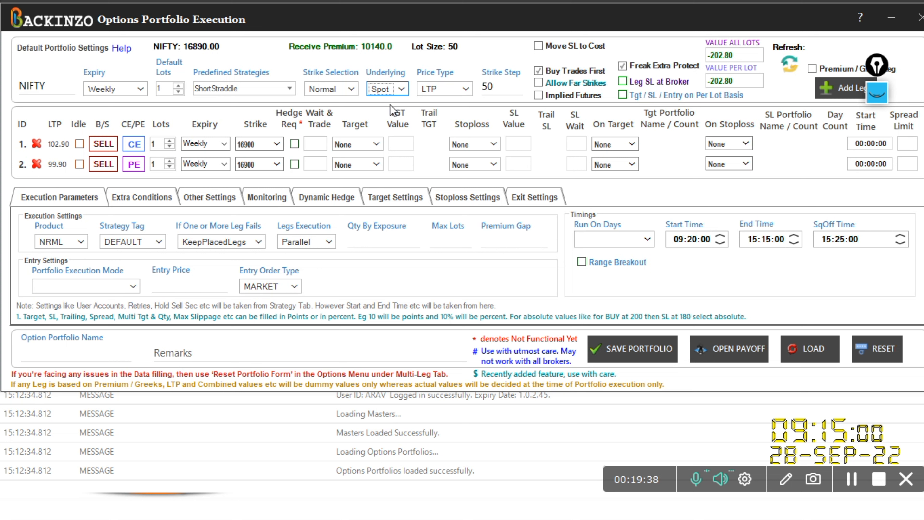
left_click(464, 91)
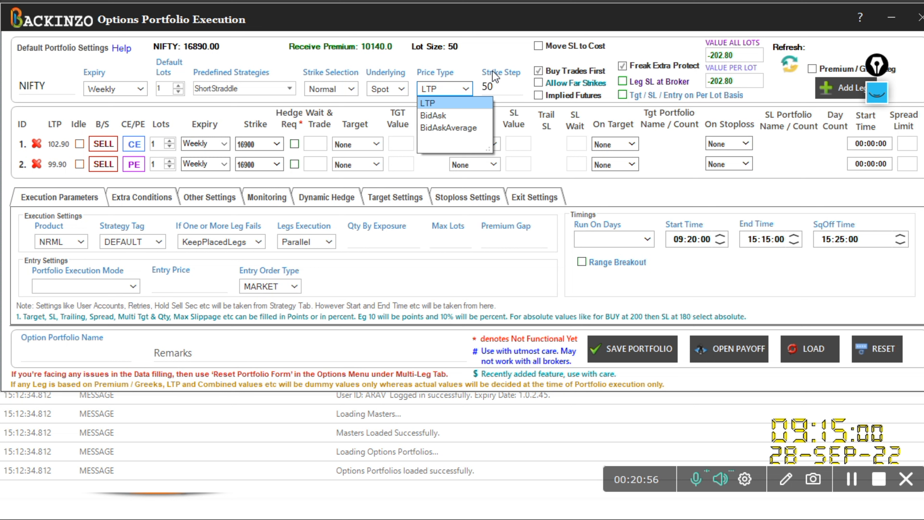
Step: Keep the price type and browse the first leg's strike choices for the current strike step
left_click(502, 88)
left_click(502, 89)
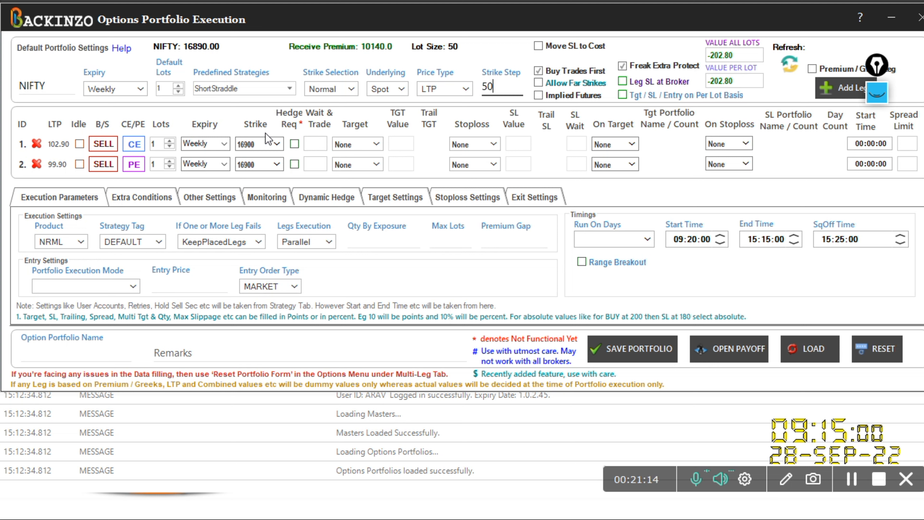
left_click(276, 144)
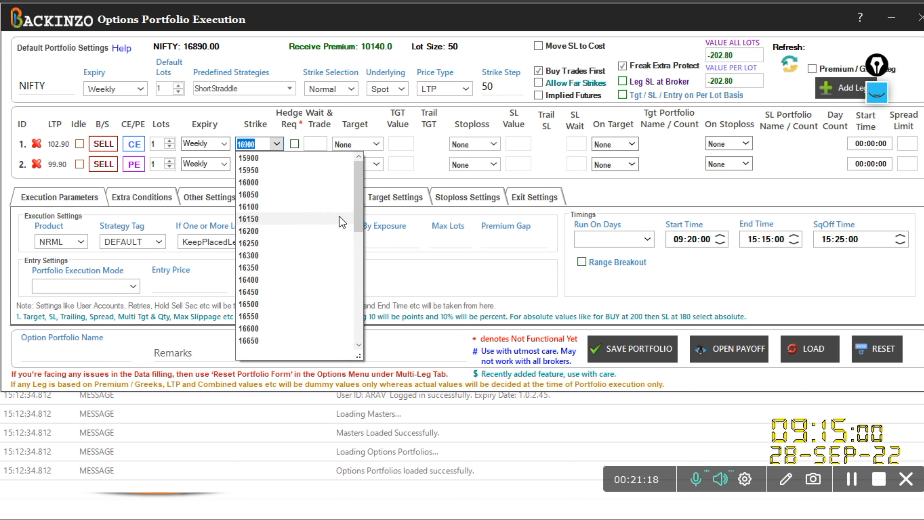
left_click_drag(358, 213, 358, 261)
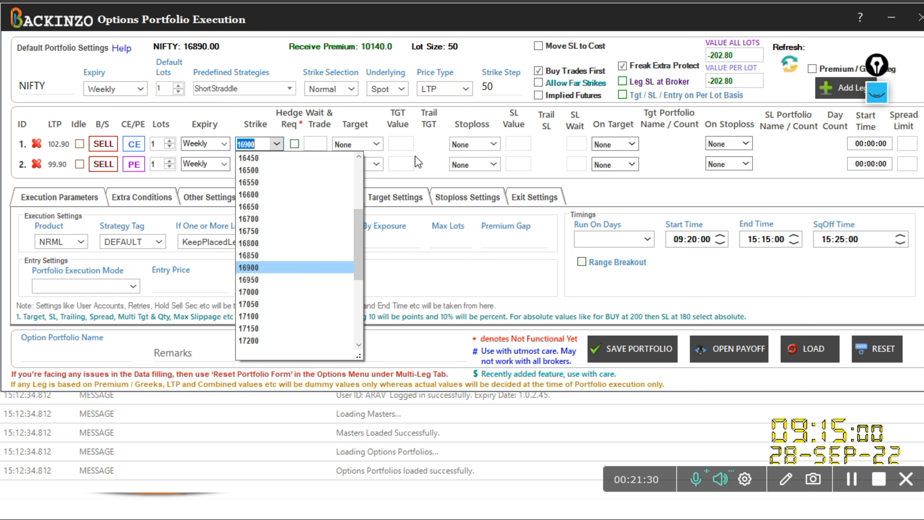
Step: Set the strike step to 100 and view the first leg's strike choices
left_click(511, 86)
left_click(510, 86)
key("BackSpace")
key("BackSpace")
type("100")
left_click(280, 141)
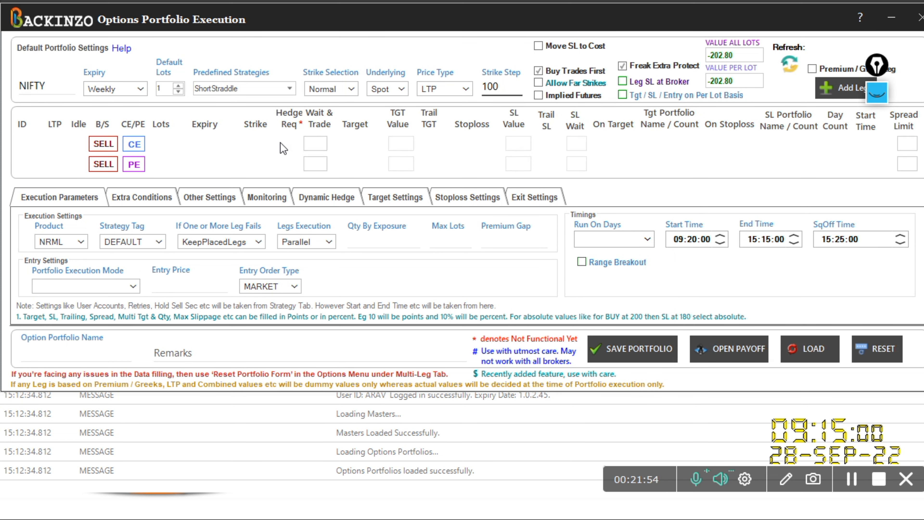
left_click(279, 144)
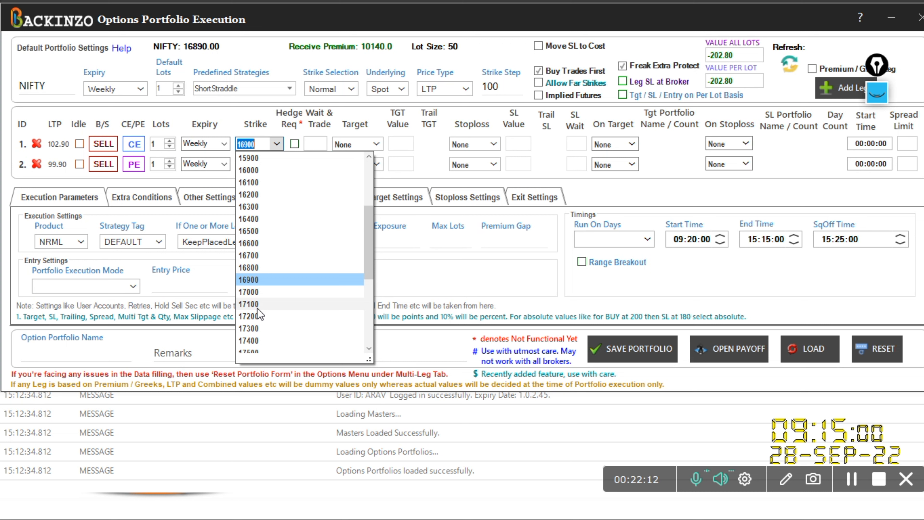
Step: Set the strike step to 25 and view the first leg's strike choices
left_click(516, 82)
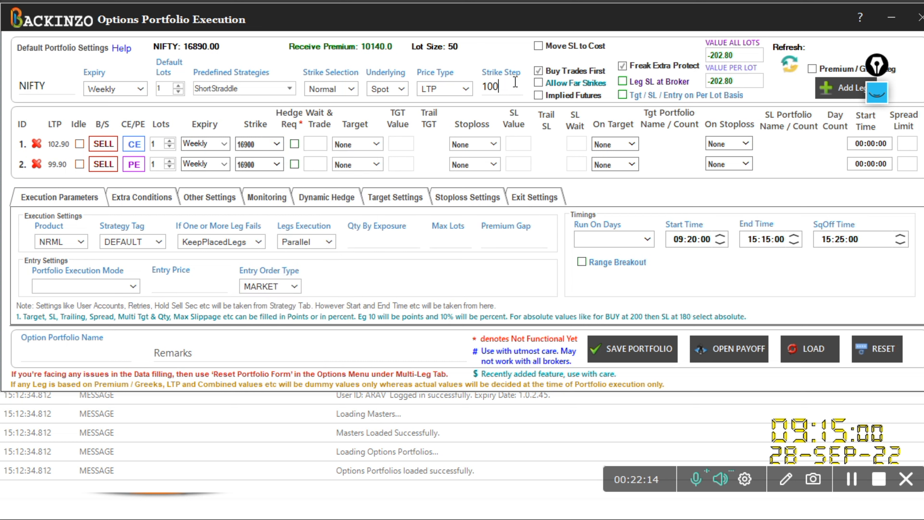
key("BackSpace")
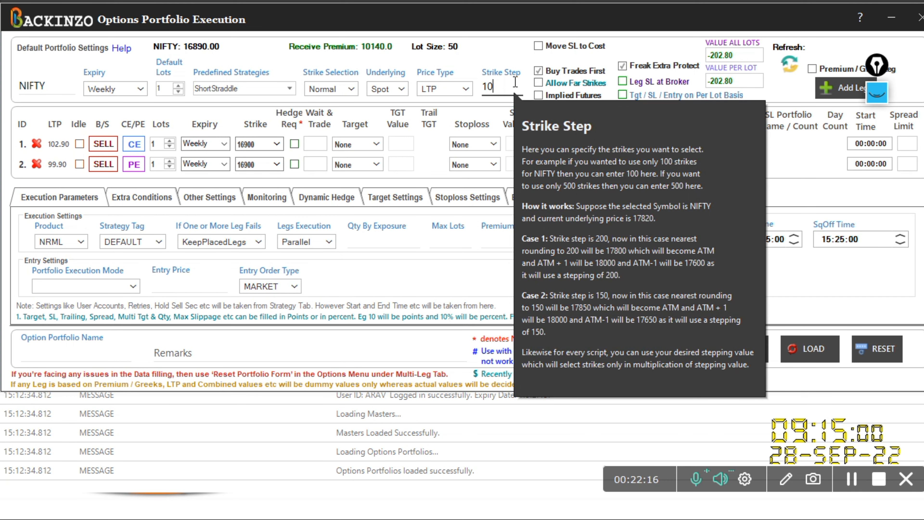
key("BackSpace")
key("BackSpace")
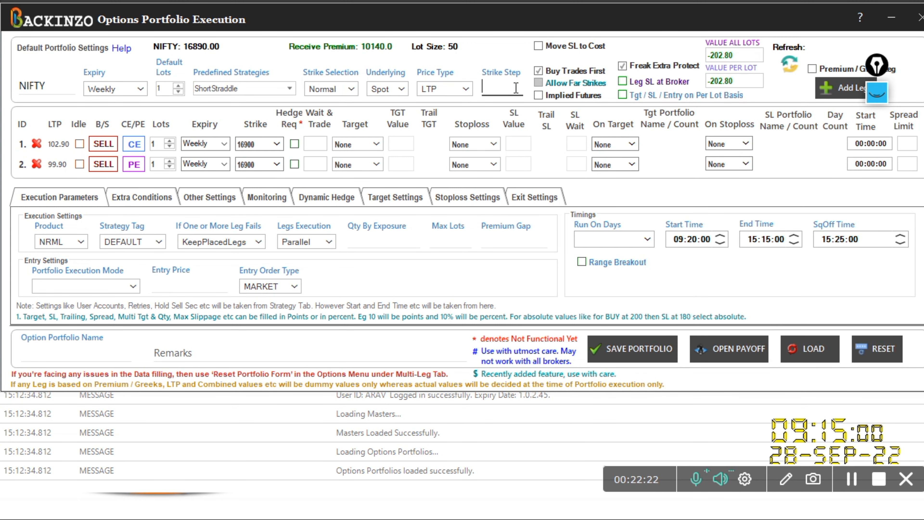
type("25")
left_click(278, 143)
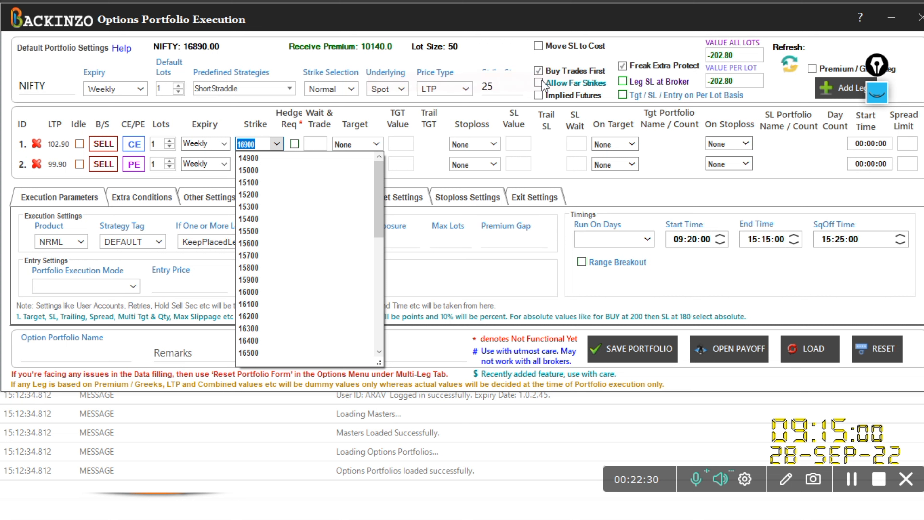
Step: Set the strike step to 50 in the default portfolio settings
left_click(501, 90)
key("BackSpace")
key("BackSpace")
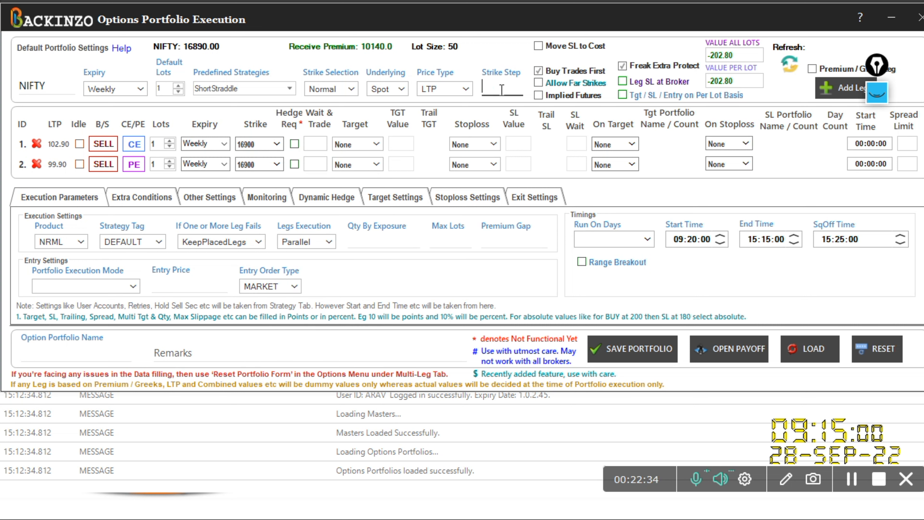
type("50")
Step: Mark the Move SL to Cost and Premium / Greeks options with yellow pen strokes and clear the annotations
left_click(873, 96)
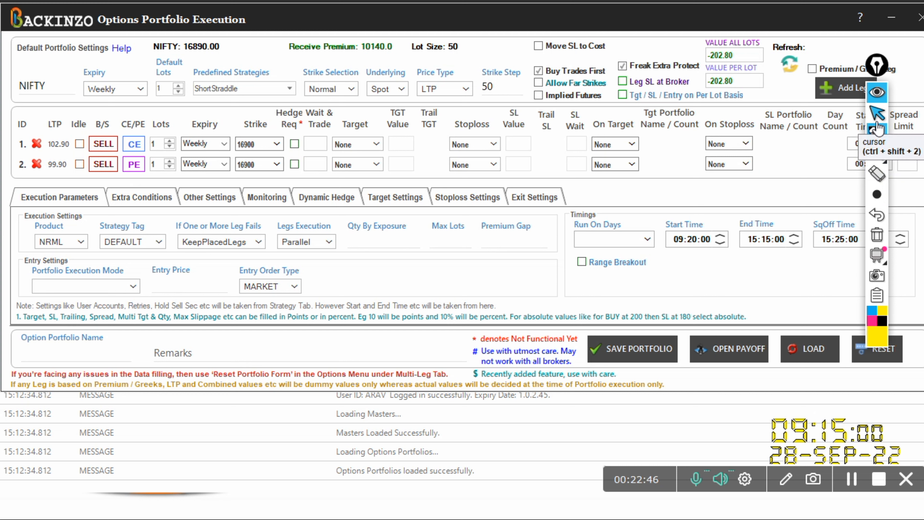
left_click(871, 134)
left_click_drag(518, 43, 550, 15)
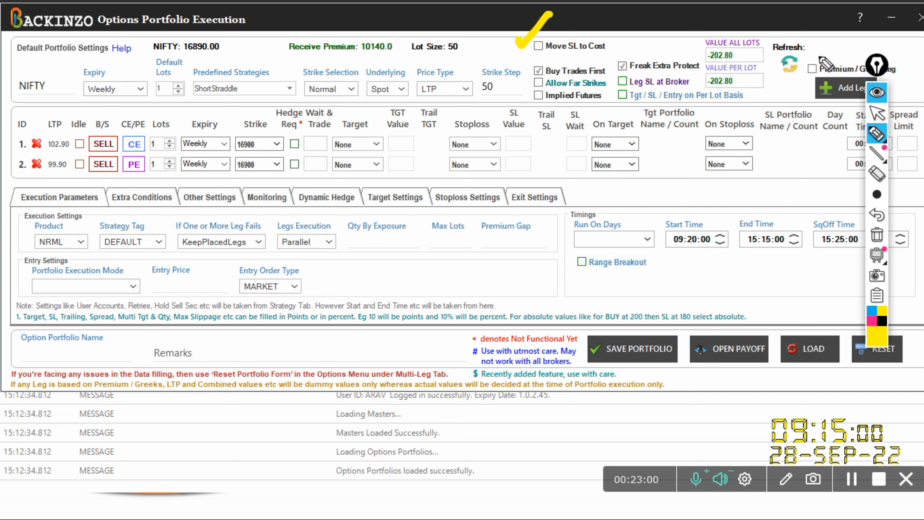
left_click_drag(817, 53, 849, 35)
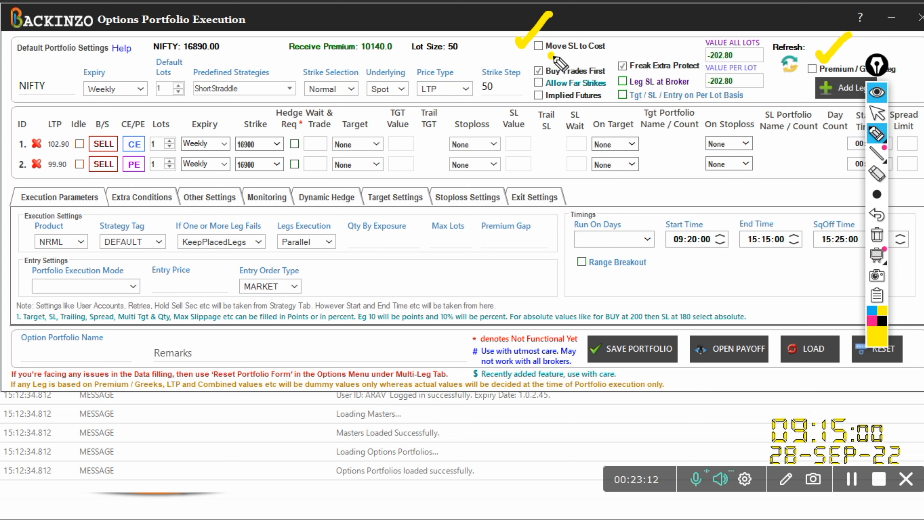
left_click_drag(549, 55, 615, 57)
left_click(878, 255)
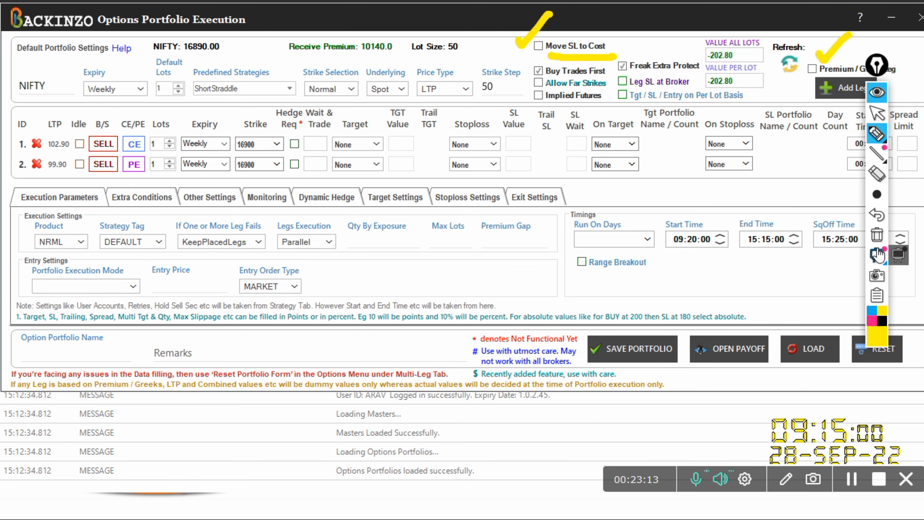
left_click(877, 236)
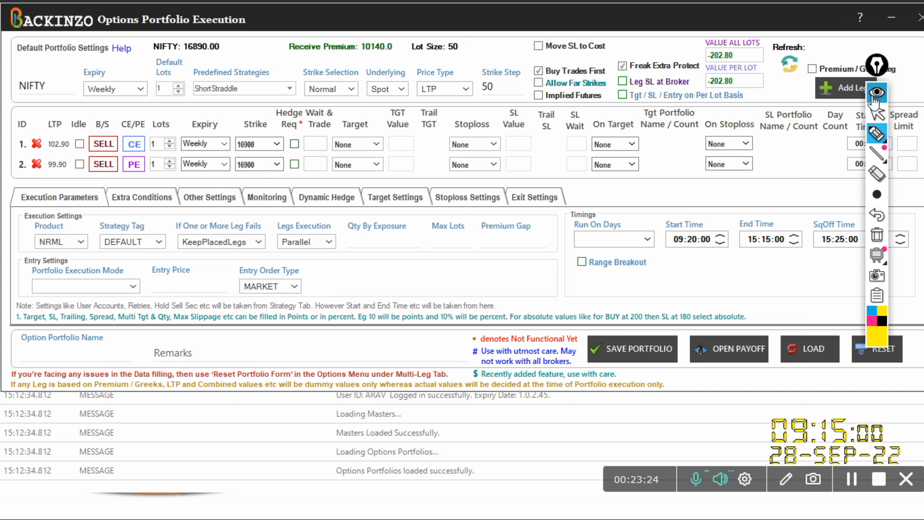
Step: Switch the predefined strategy to IronCondor
left_click(289, 89)
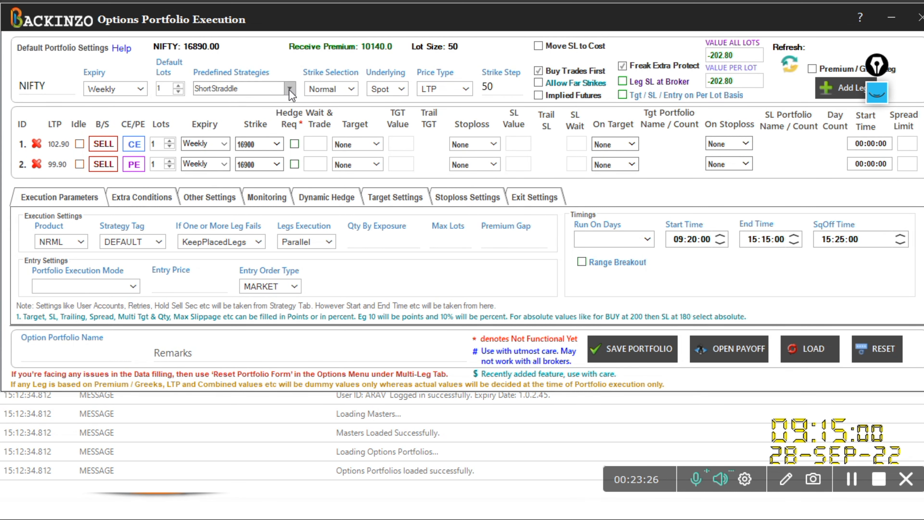
left_click(284, 108)
left_click(290, 89)
left_click(246, 144)
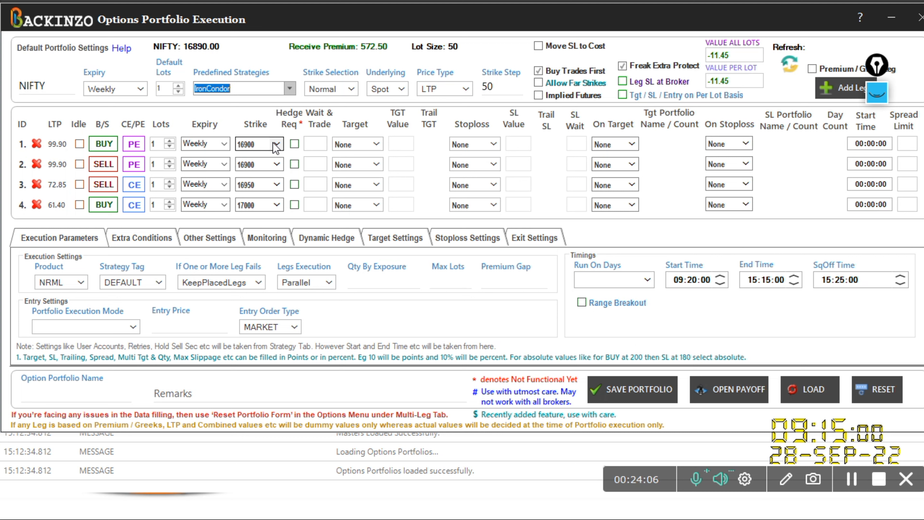
Step: Set the predefined strategy to ShortStraddle and turn off Buy Trades First
left_click(290, 90)
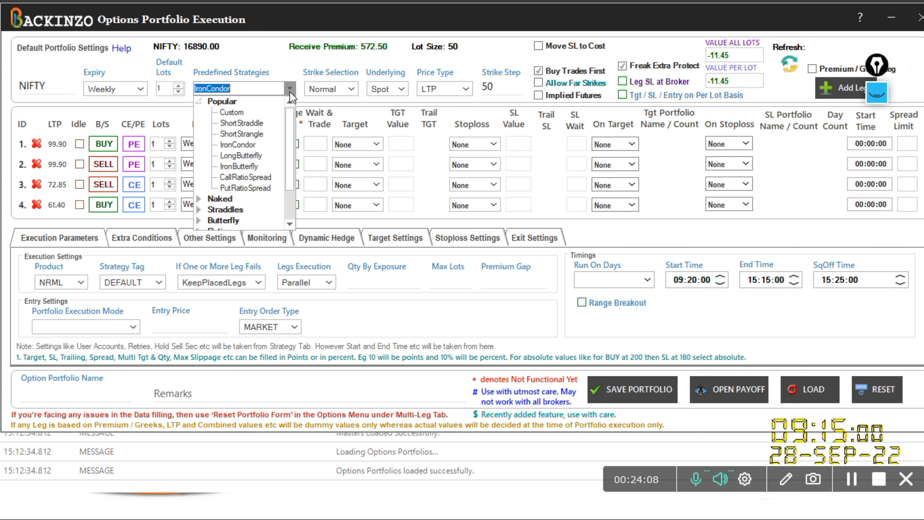
left_click(259, 126)
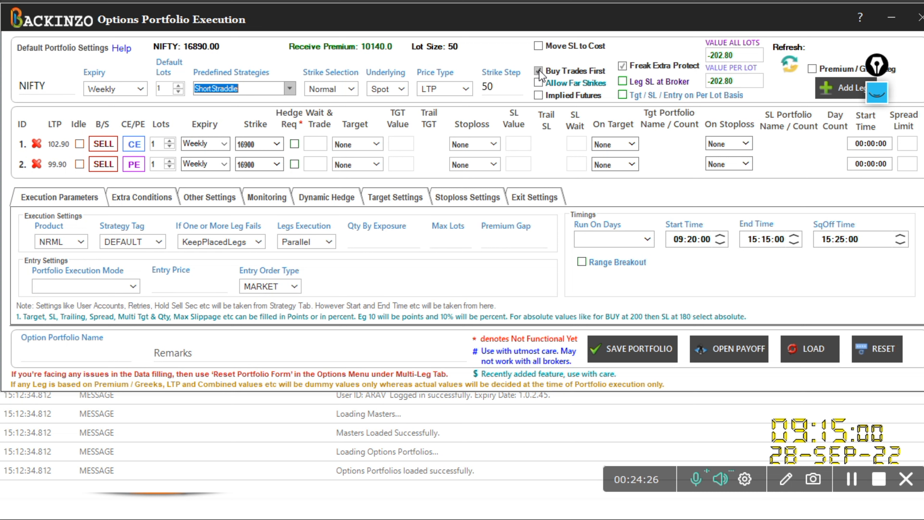
mouse_move(540, 76)
left_click(540, 71)
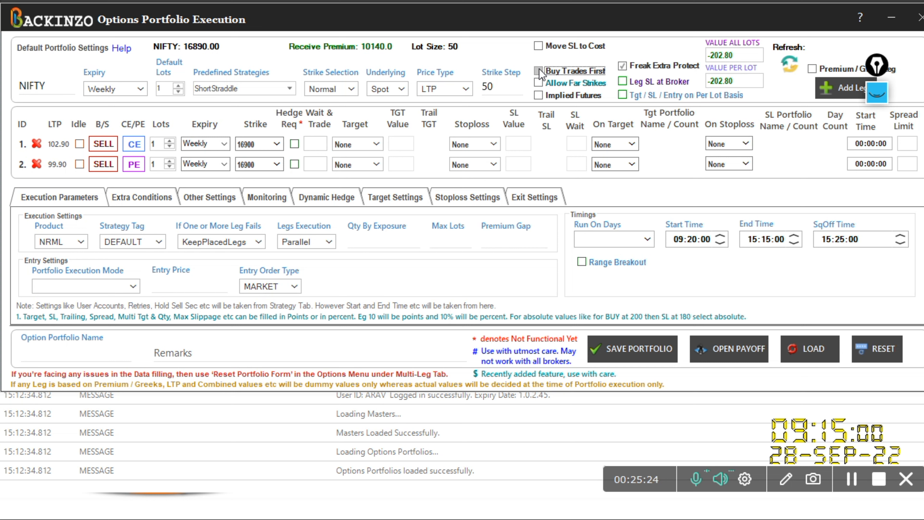
Step: Compare the first leg's strike choices with Allow Far Strikes enabled and disabled
left_click(540, 83)
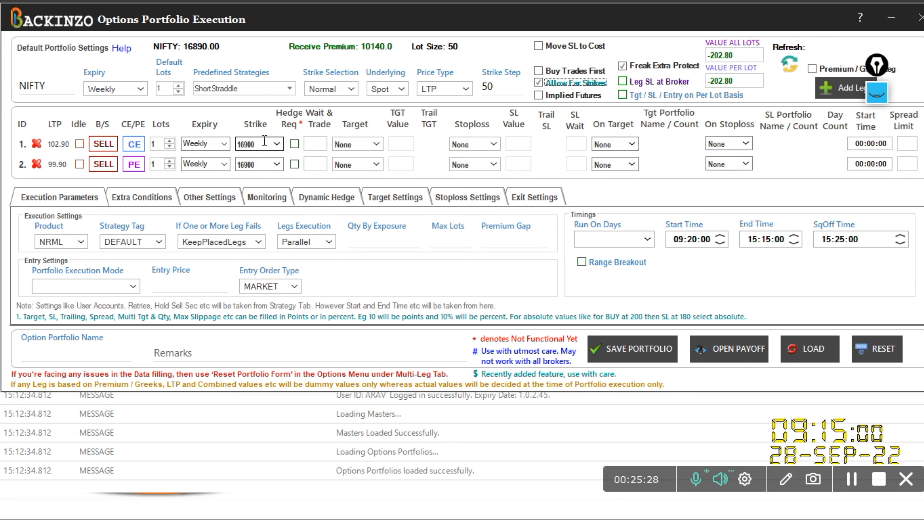
left_click(277, 144)
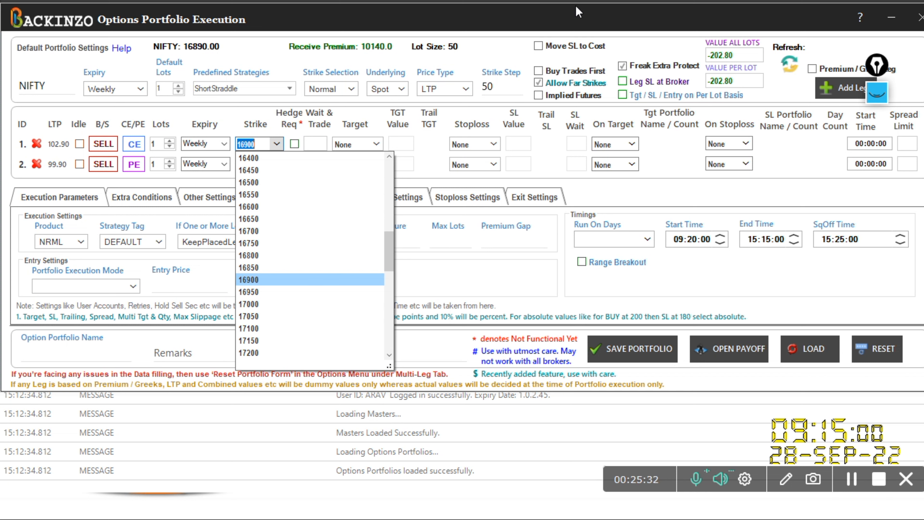
left_click(538, 83)
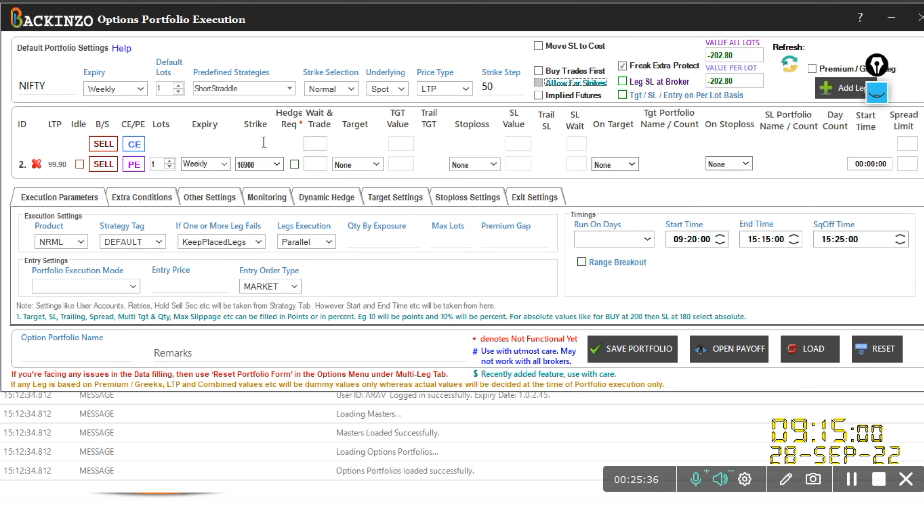
left_click(276, 143)
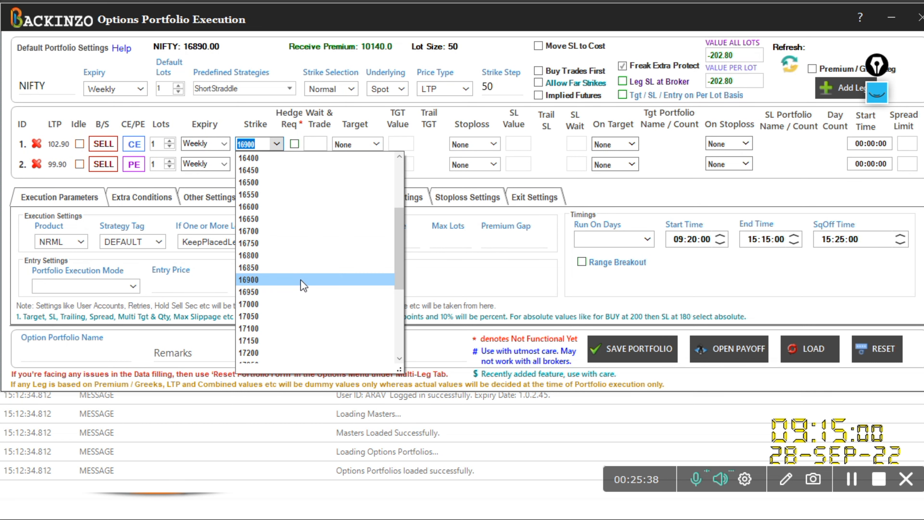
mouse_move(402, 233)
left_mouse_down()
mouse_move(402, 161)
mouse_move(401, 250)
left_mouse_up()
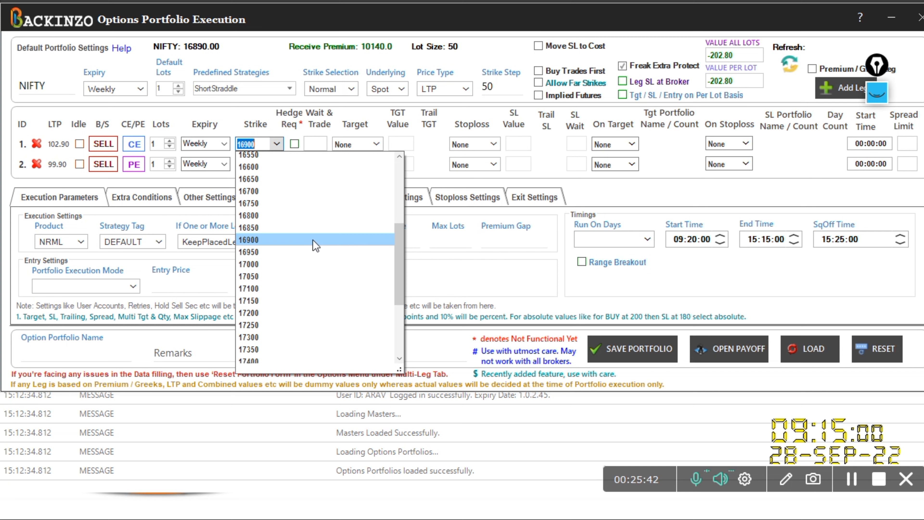
mouse_move(402, 245)
left_mouse_down()
mouse_move(405, 308)
mouse_move(406, 251)
left_mouse_up()
Step: Enable Allow Far Strikes again, browse the first leg's strikes, and turn the option back off
left_click(538, 83)
left_click(538, 83)
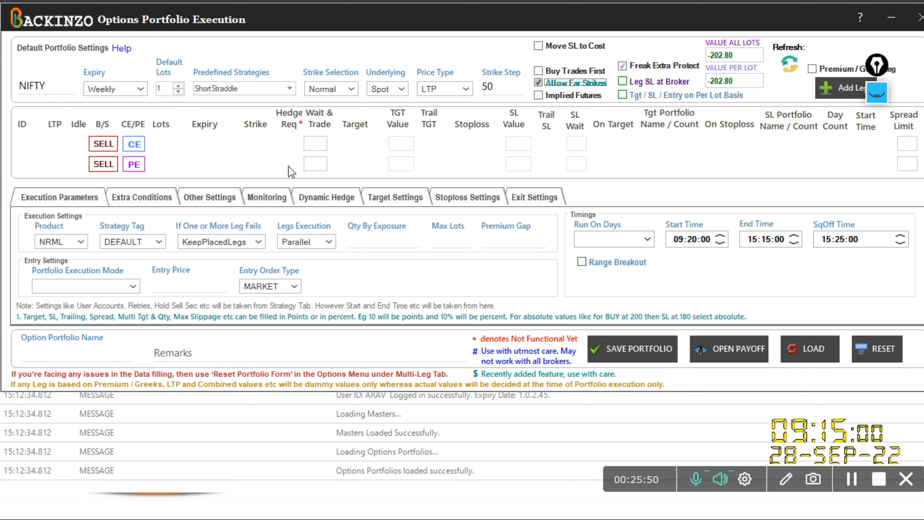
left_click(277, 144)
left_click(277, 143)
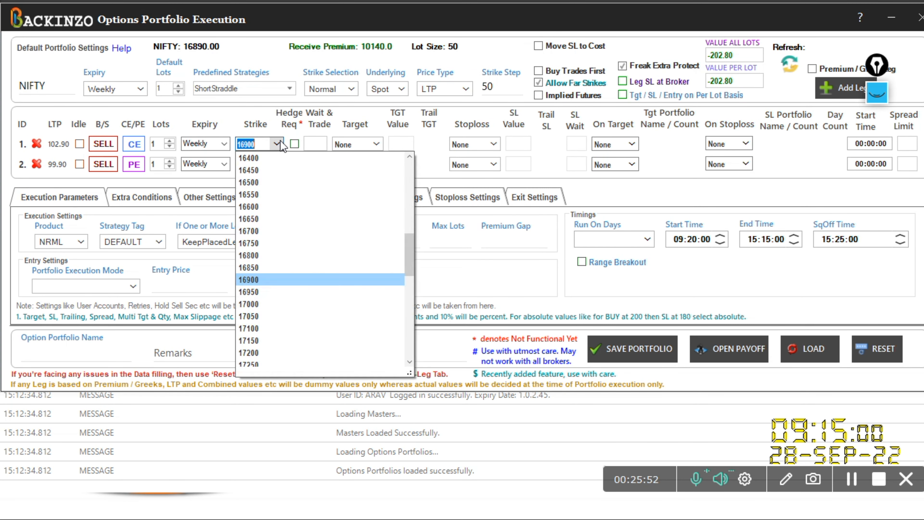
mouse_move(408, 259)
left_mouse_down()
mouse_move(411, 185)
mouse_move(412, 362)
mouse_move(407, 236)
mouse_move(406, 250)
left_mouse_up()
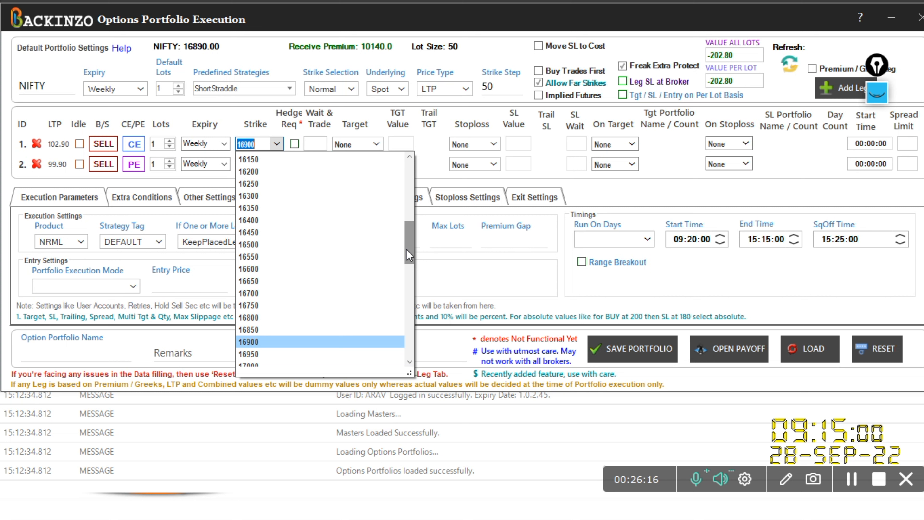
left_click(538, 84)
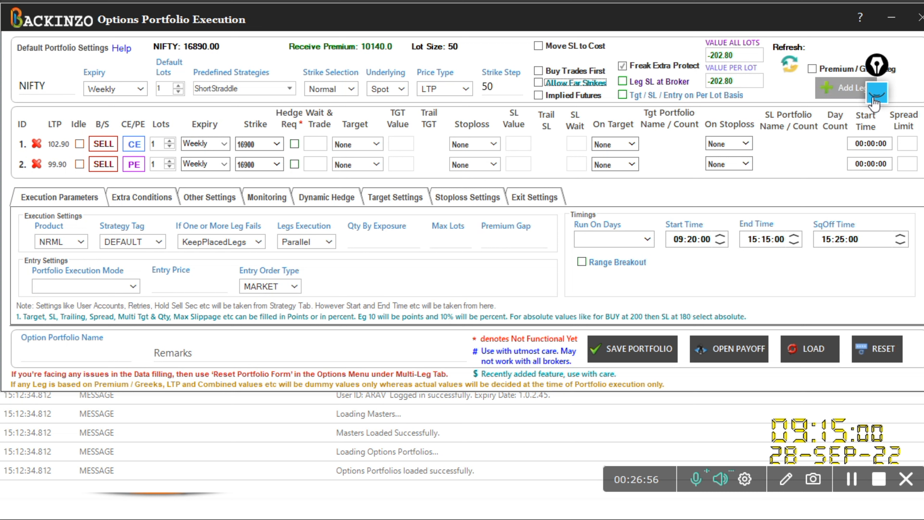
Step: Draw yellow tick marks beside Value All Lots, Value Per Lot and Predefined Strategies, and circle the legs' LTP column
left_click(877, 92)
mouse_move(884, 199)
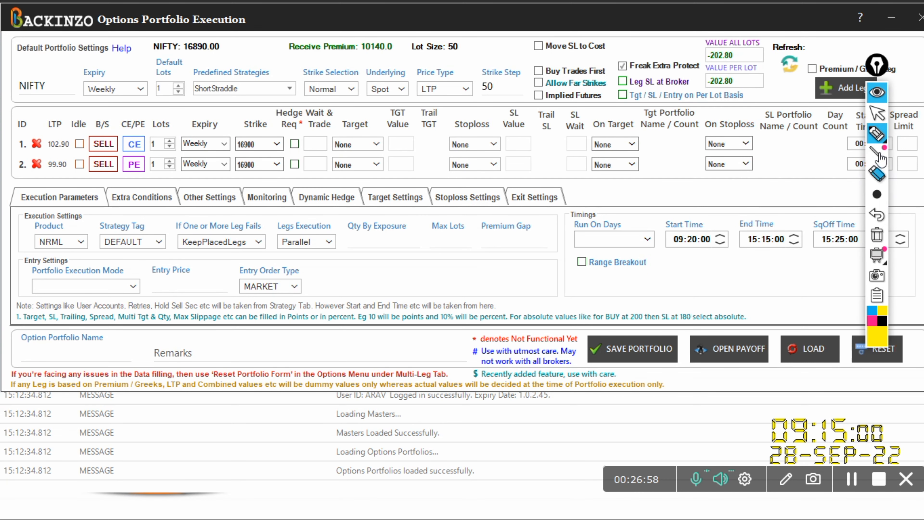
left_click(877, 134)
mouse_move(756, 23)
left_mouse_down()
mouse_move(798, 18)
mouse_move(808, 4)
left_mouse_up()
mouse_move(765, 82)
left_mouse_down()
mouse_move(774, 91)
mouse_move(811, 53)
left_mouse_up()
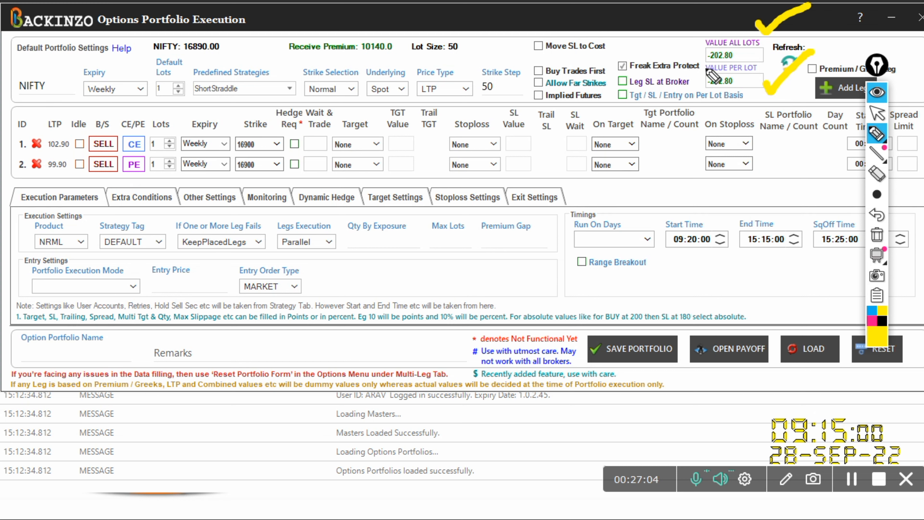
mouse_move(59, 108)
left_mouse_down()
mouse_move(44, 125)
mouse_move(40, 157)
mouse_move(71, 173)
mouse_move(78, 109)
mouse_move(58, 97)
left_mouse_up()
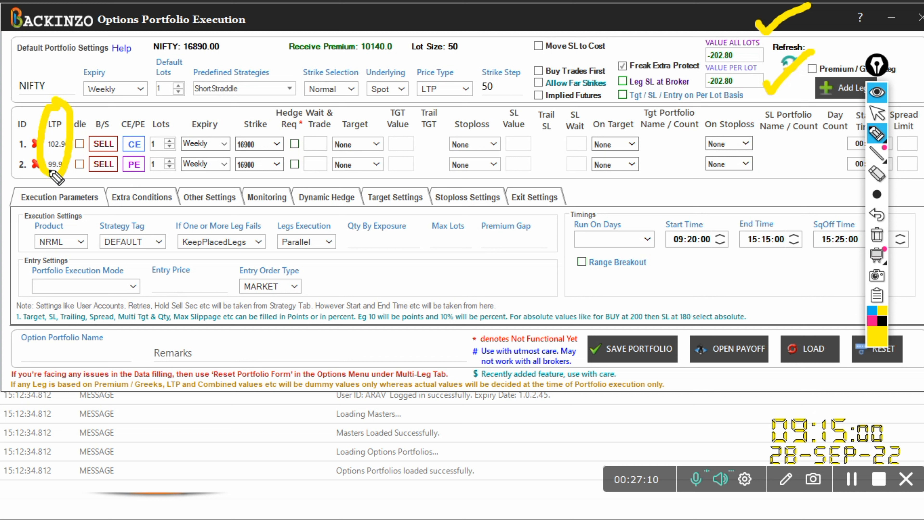
mouse_move(247, 59)
left_mouse_down()
mouse_move(257, 69)
mouse_move(276, 46)
left_mouse_up()
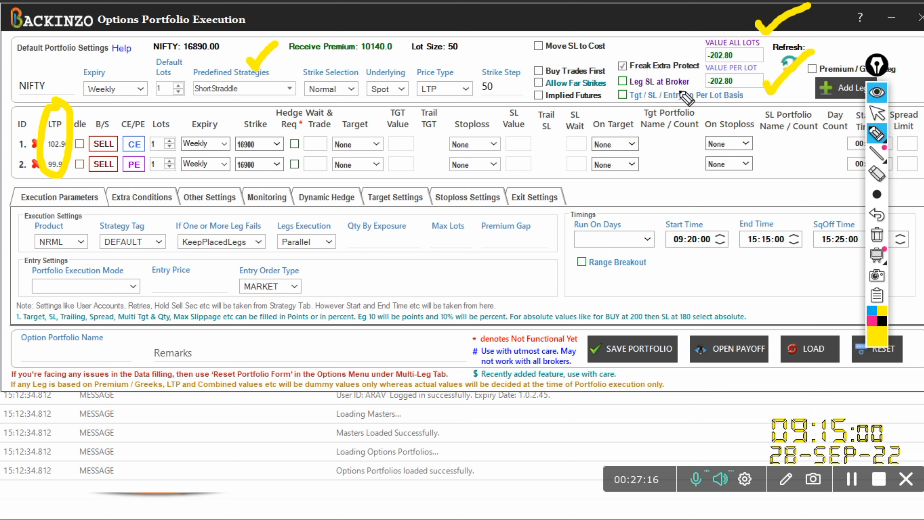
Step: Erase the yellow circle around the legs' LTP column
left_click(877, 174)
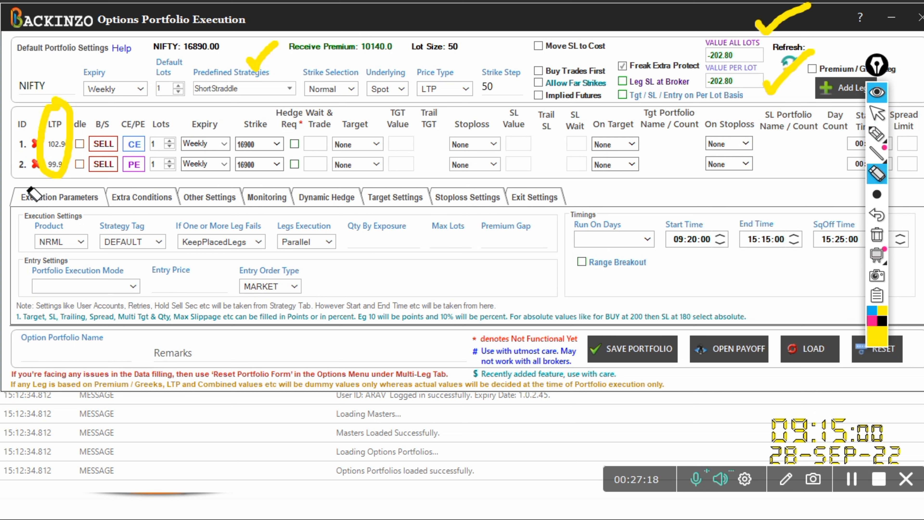
left_click(38, 177)
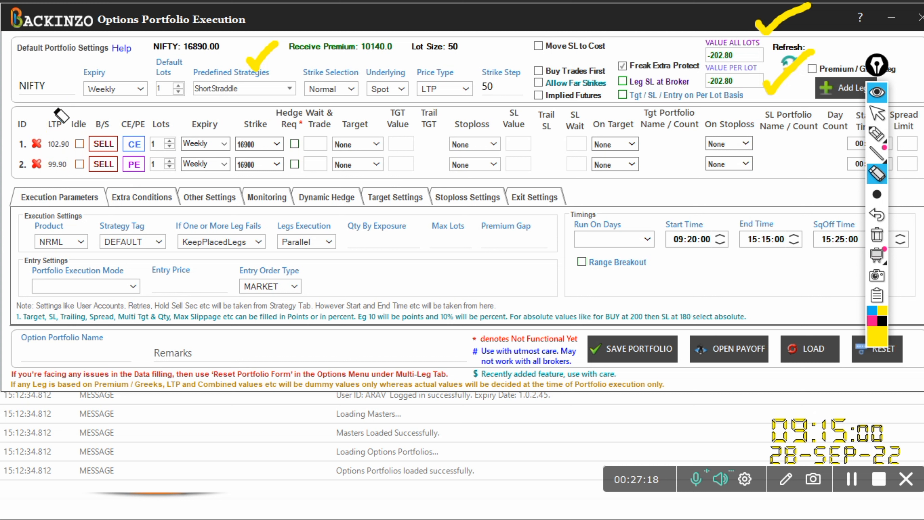
Step: Handwrite the addition 102 + 99 = 201 in yellow over the lower form area, with a line under the sum
left_click(885, 135)
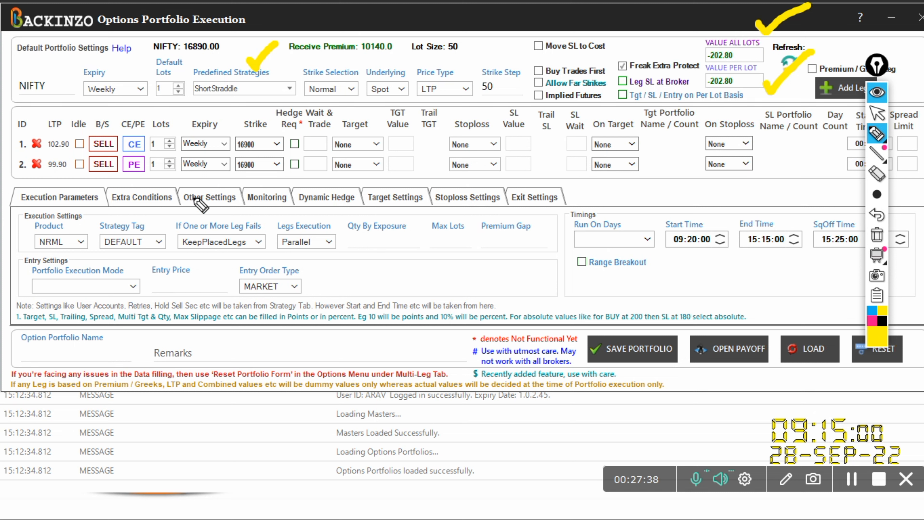
left_click_drag(350, 248, 355, 285)
mouse_move(382, 255)
left_mouse_down()
mouse_move(376, 280)
mouse_move(379, 251)
mouse_move(431, 259)
mouse_move(436, 270)
mouse_move(454, 265)
left_mouse_up()
mouse_move(414, 307)
left_mouse_down()
mouse_move(404, 298)
mouse_move(415, 345)
left_mouse_up()
mouse_move(451, 295)
left_mouse_down()
mouse_move(437, 306)
mouse_move(451, 293)
mouse_move(455, 331)
left_mouse_up()
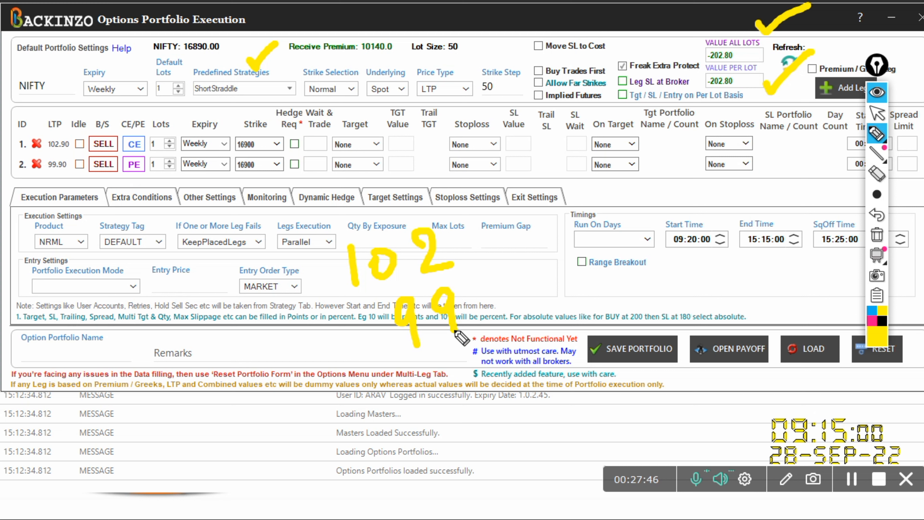
left_click_drag(370, 375, 537, 317)
mouse_move(355, 352)
left_mouse_down()
mouse_move(377, 336)
mouse_move(374, 355)
left_mouse_up()
left_click_drag(491, 358, 497, 390)
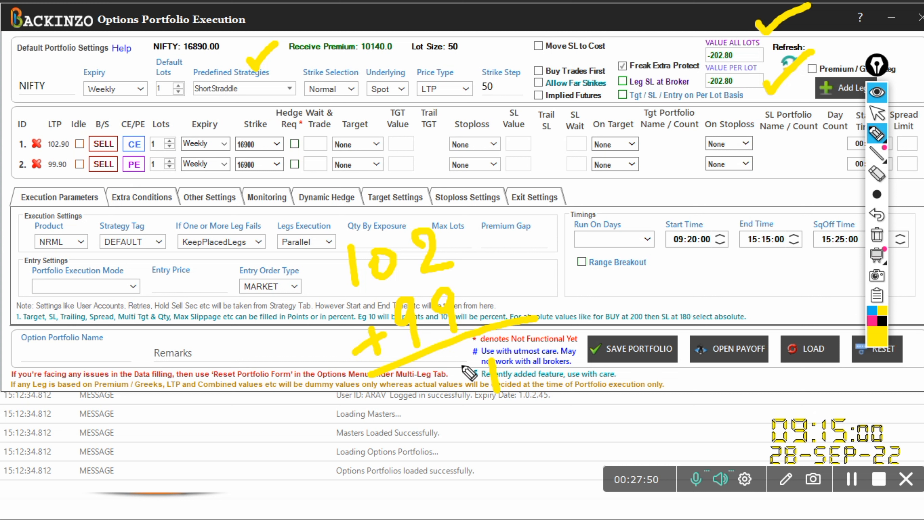
mouse_move(454, 362)
left_mouse_down()
mouse_move(475, 379)
mouse_move(457, 361)
mouse_move(430, 376)
mouse_move(416, 415)
mouse_move(439, 415)
left_mouse_up()
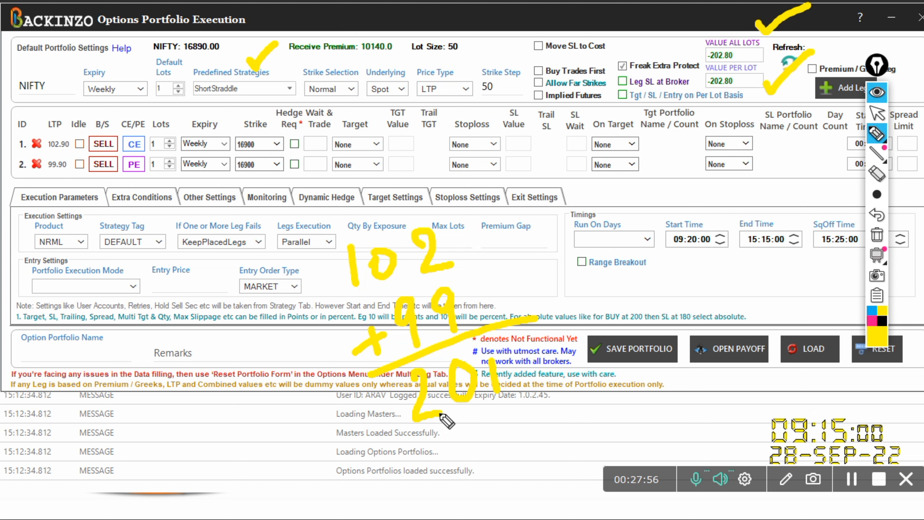
left_click_drag(413, 443, 544, 399)
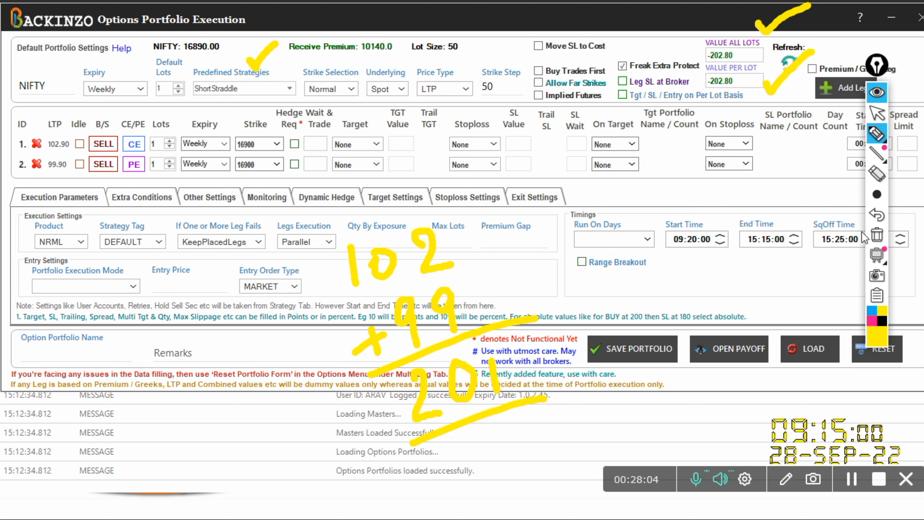
Step: Clear all drawings, draw a yellow tick above Value All Lots, and collapse the annotation tools
left_click(883, 240)
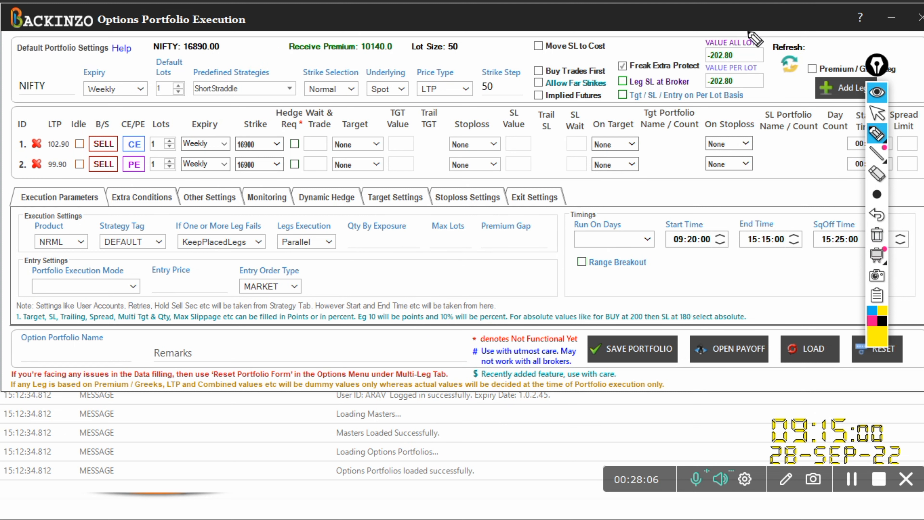
left_click_drag(741, 23, 772, 12)
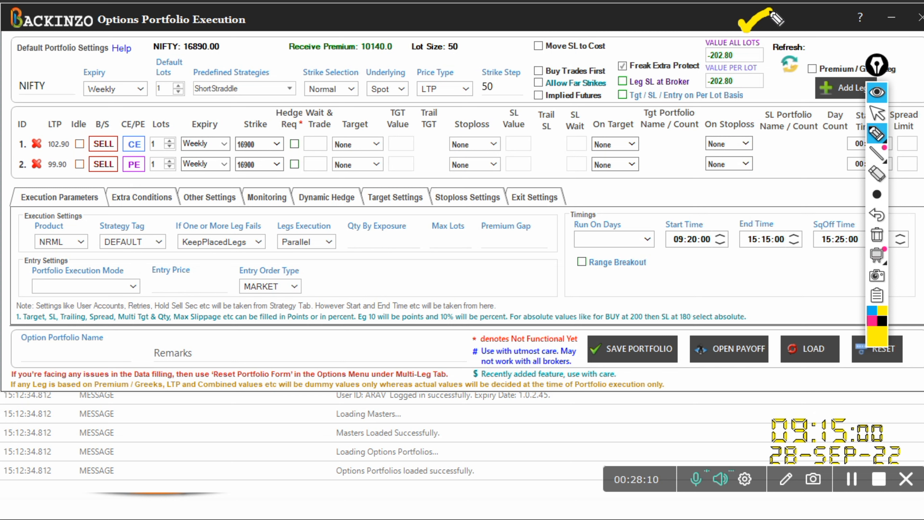
left_click(880, 139)
left_click(878, 95)
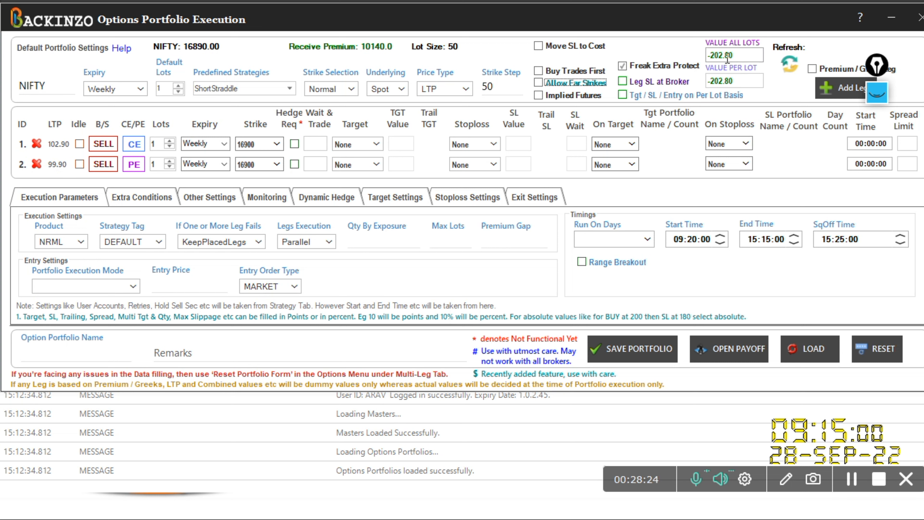
Step: Move the annotation tools clear of Premium / Greek Leg and draw a yellow tick above that option
mouse_move(737, 58)
left_click_drag(877, 67, 912, 113)
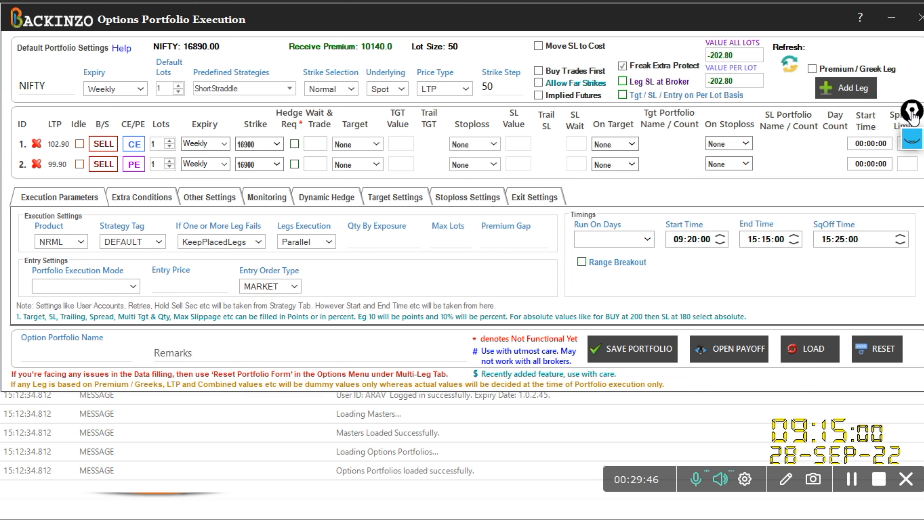
left_click(912, 141)
left_click(917, 279)
left_click(914, 181)
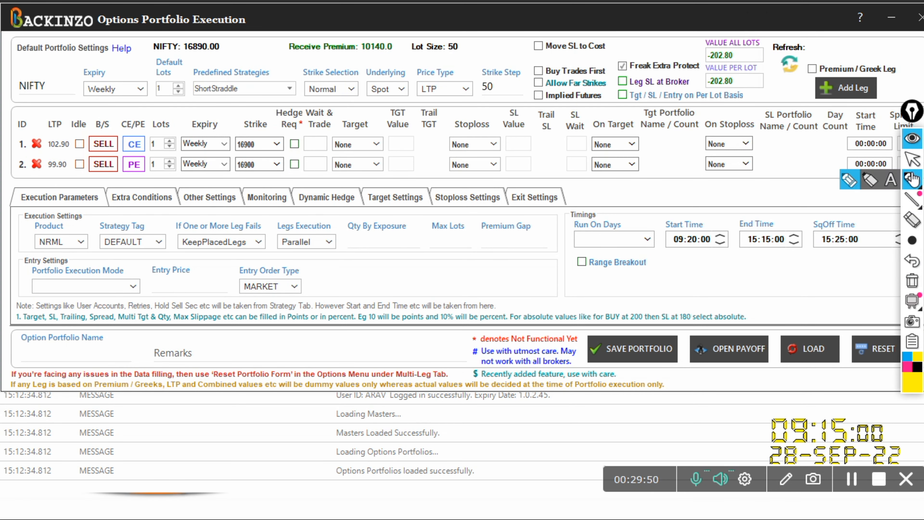
mouse_move(844, 43)
left_mouse_down()
mouse_move(858, 59)
mouse_move(902, 29)
left_mouse_up()
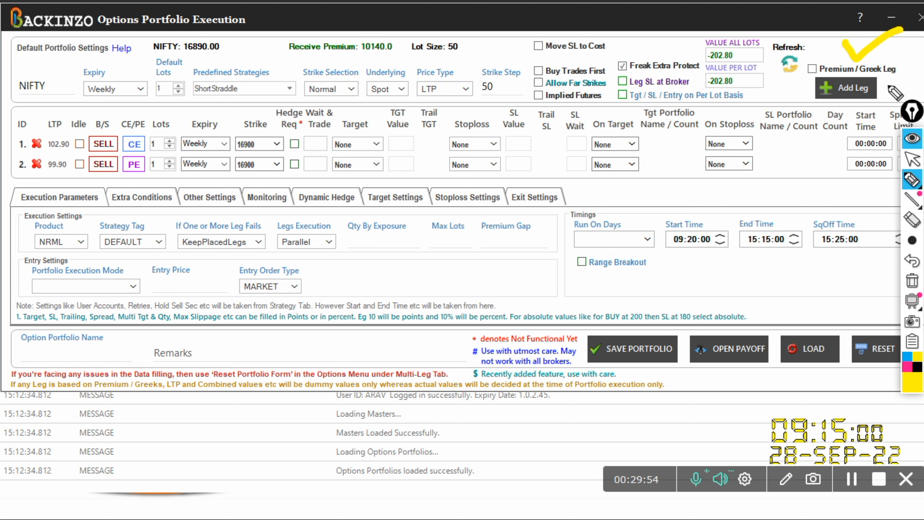
left_click(913, 142)
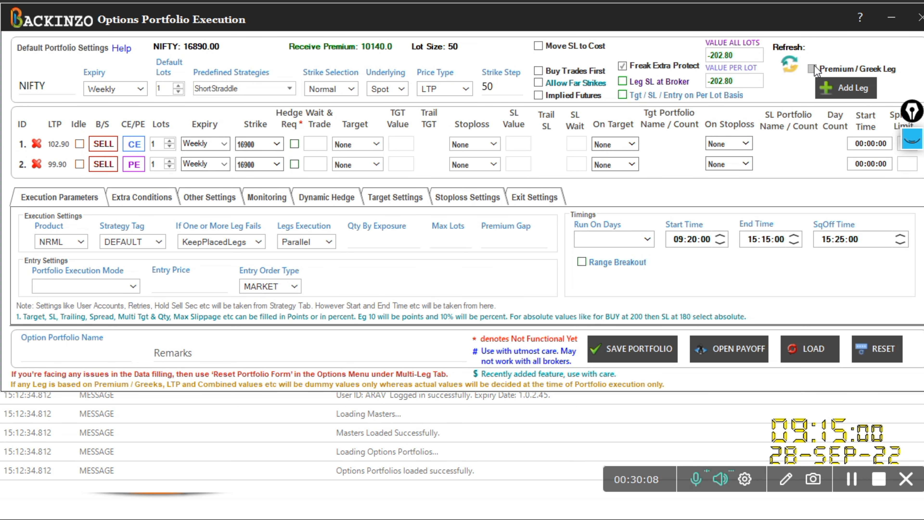
Step: Enable Premium / Greek Leg and add a third leg to the portfolio
mouse_move(815, 70)
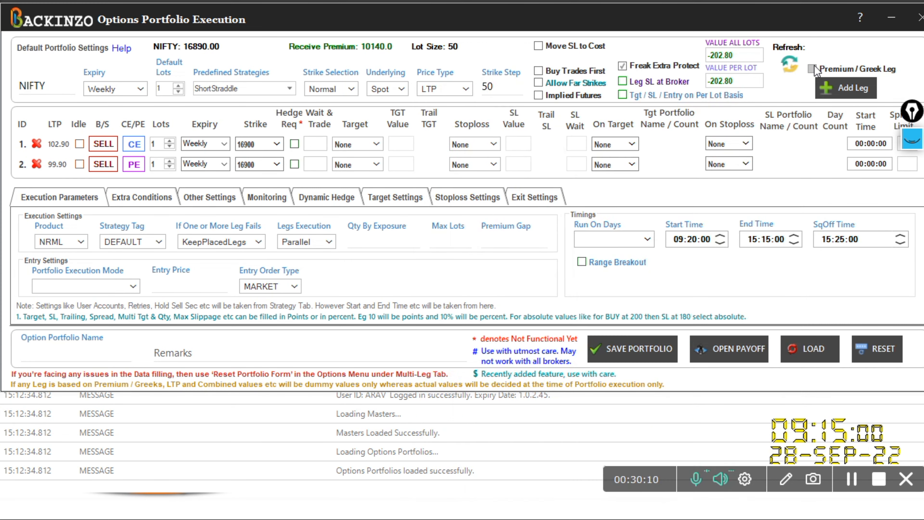
left_click(812, 69)
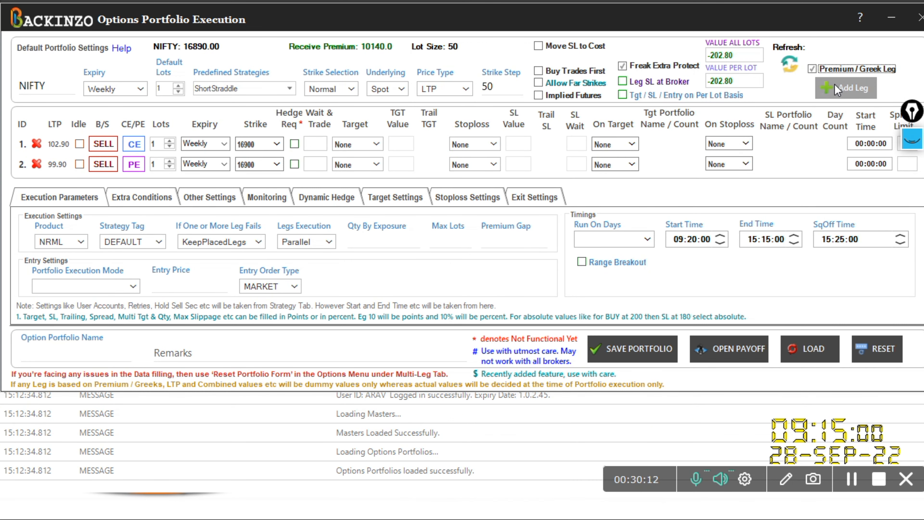
mouse_move(836, 69)
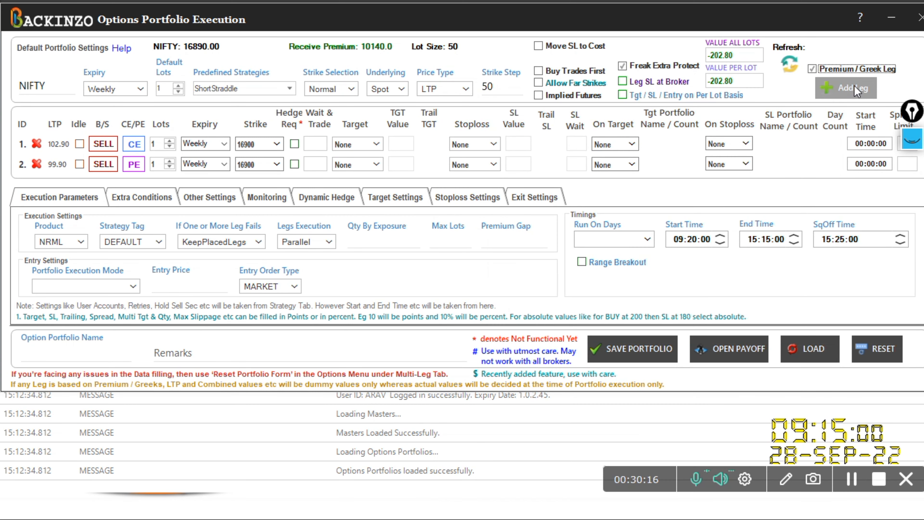
left_click(855, 89)
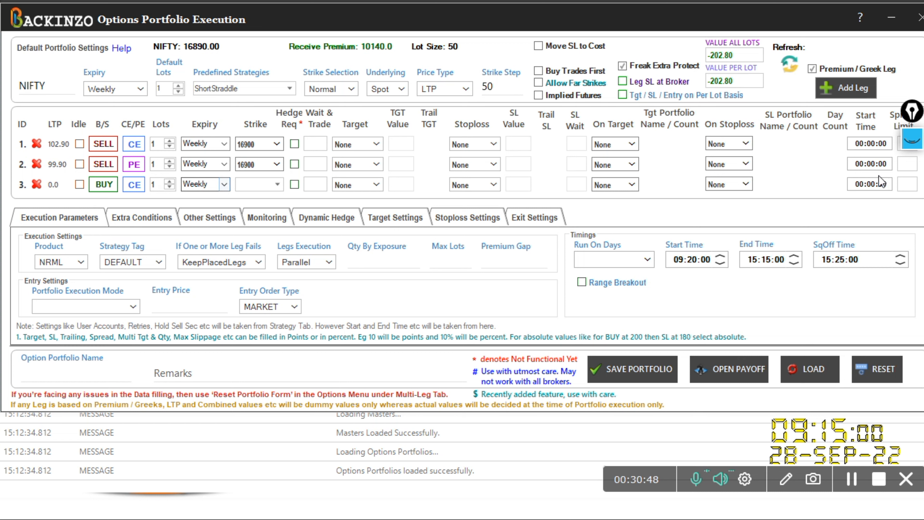
Step: Mark the three legs' strikes and underline the third leg in yellow, and clear the marks
left_click(912, 144)
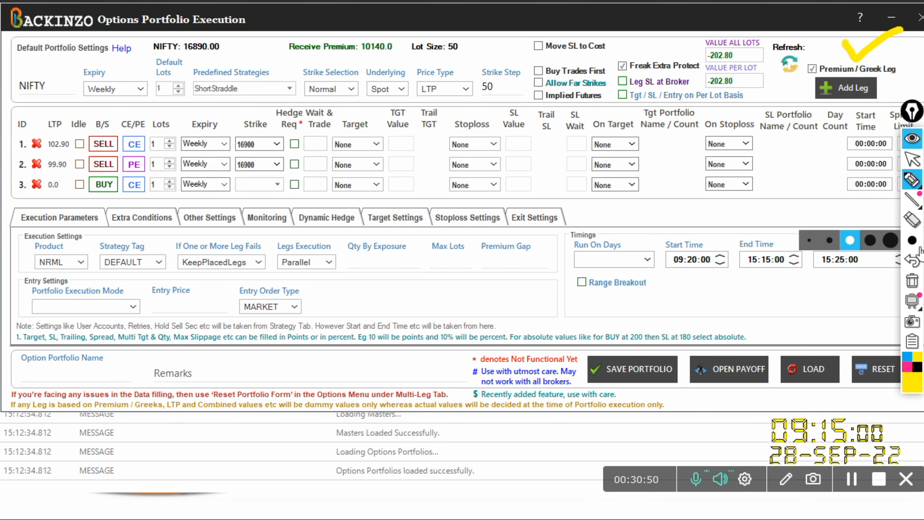
left_click(913, 282)
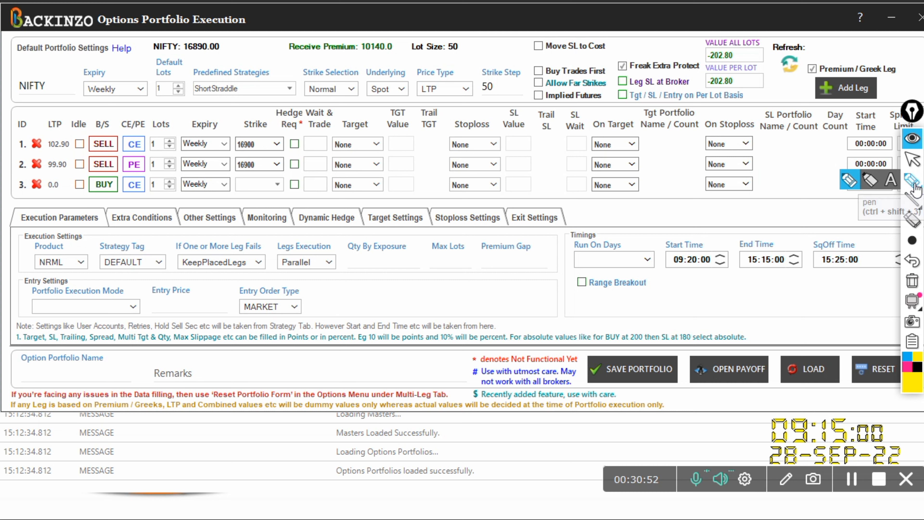
mouse_move(263, 167)
left_mouse_down()
mouse_move(223, 181)
mouse_move(285, 213)
mouse_move(293, 182)
mouse_move(256, 166)
left_mouse_up()
mouse_move(284, 124)
left_mouse_down()
mouse_move(293, 140)
mouse_move(323, 116)
left_mouse_up()
left_click_drag(286, 155, 330, 142)
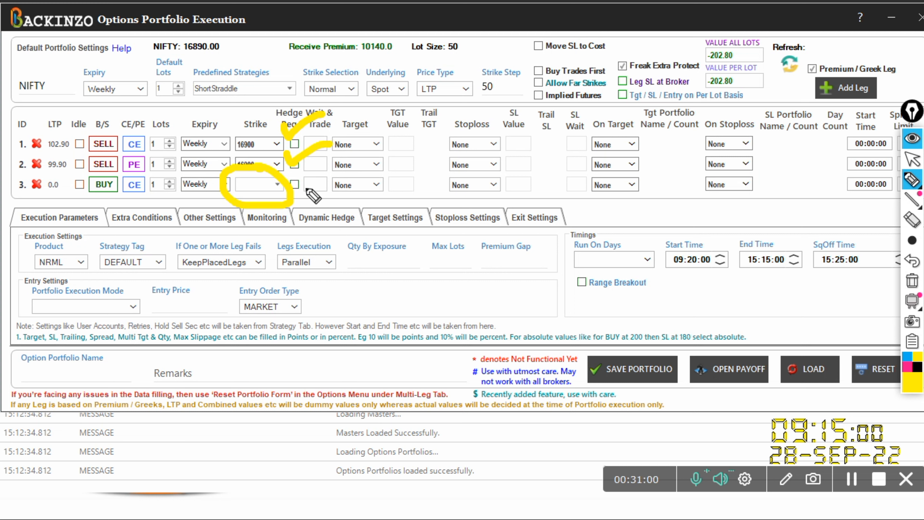
left_click_drag(35, 199, 136, 196)
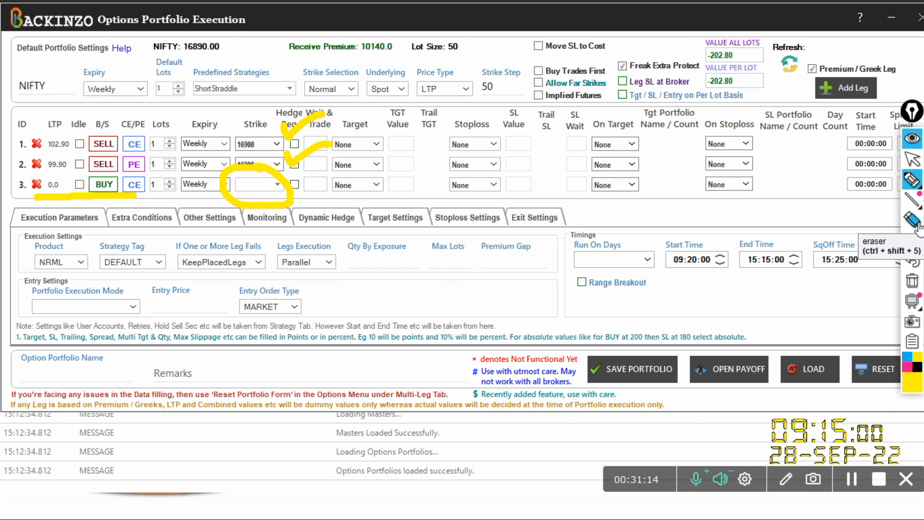
left_click(912, 281)
left_click(912, 138)
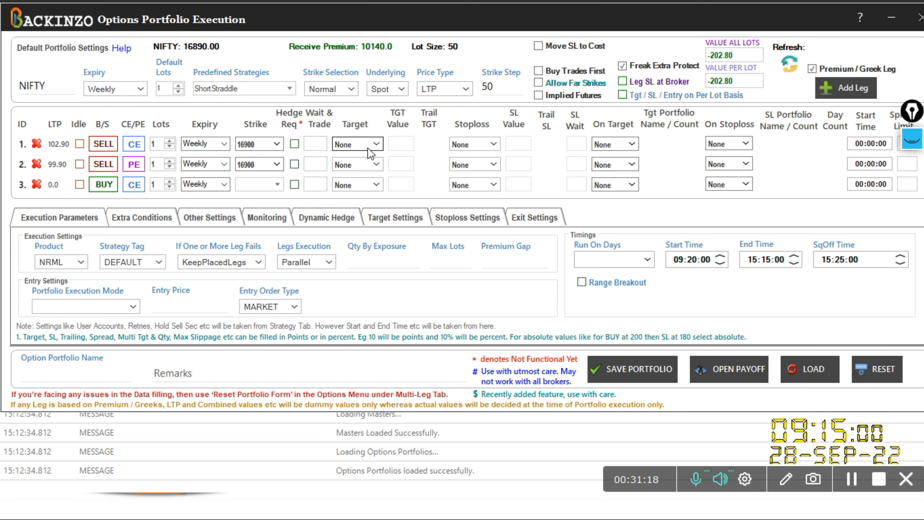
Step: Set the third leg's strike to be chosen by Premium between 95 and 100
left_click(278, 185)
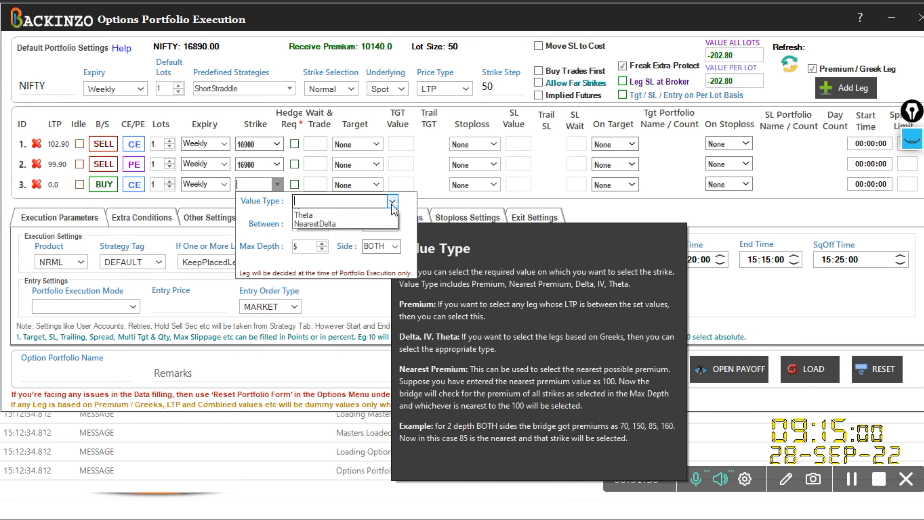
left_click(392, 202)
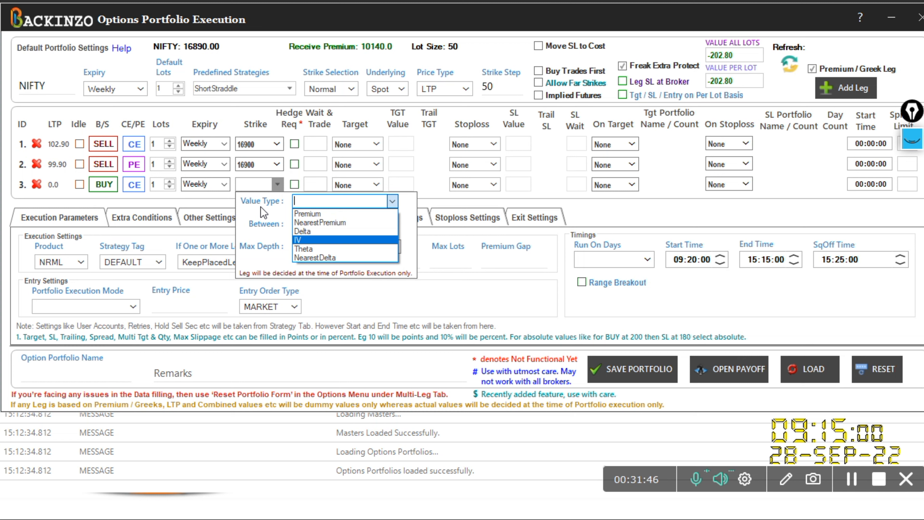
left_click(310, 214)
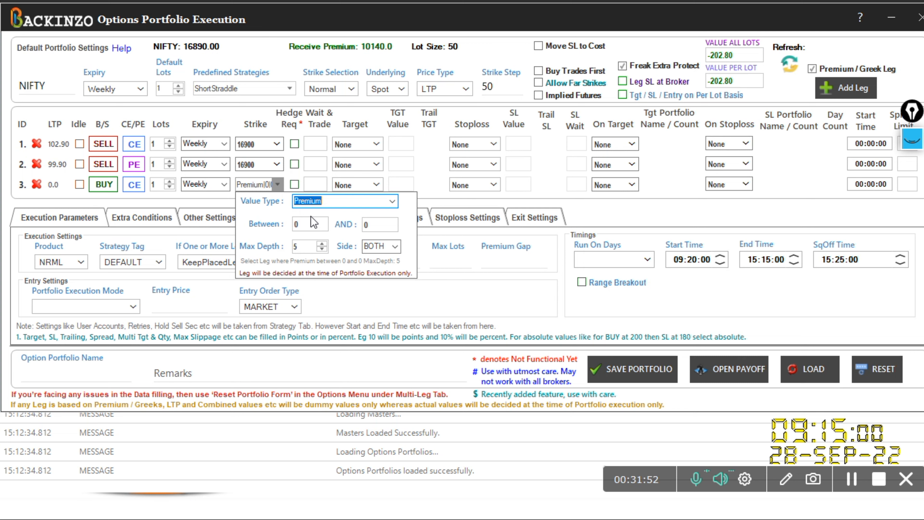
left_click(312, 225)
key("BackSpace")
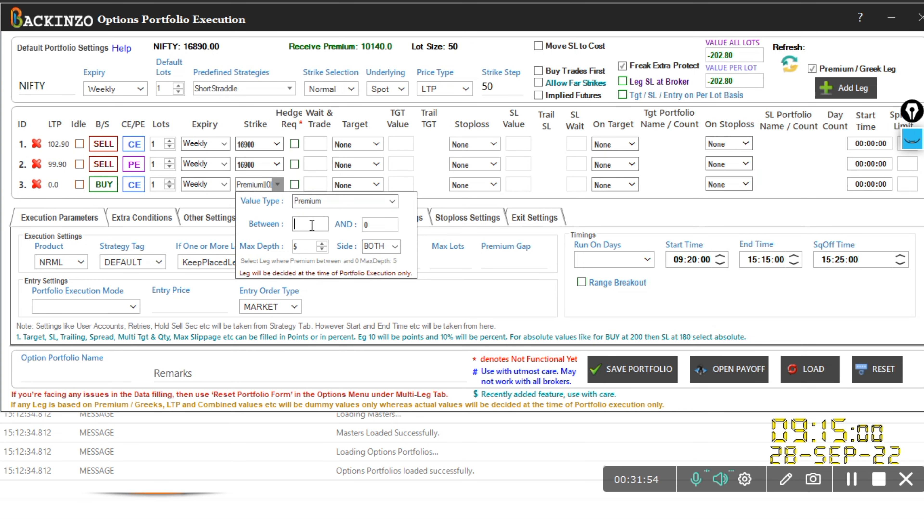
type("95")
left_click(377, 224)
key("BackSpace")
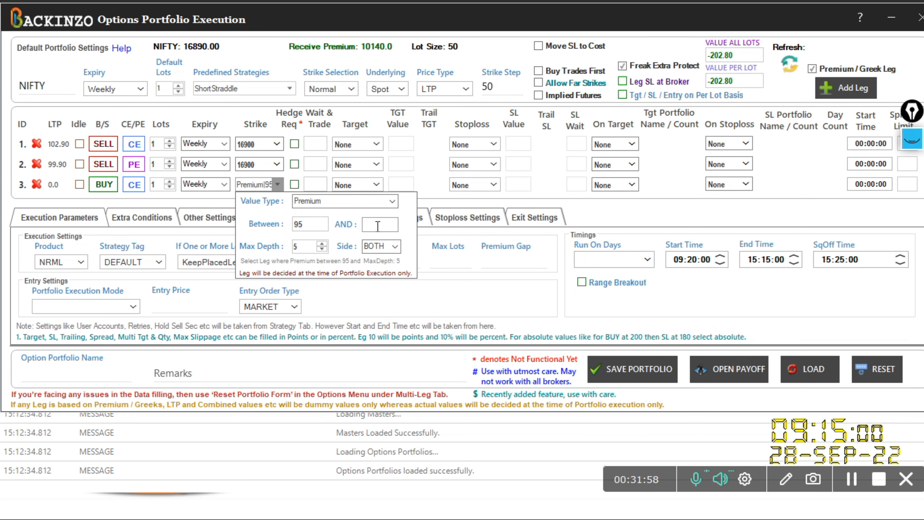
type("100")
Step: Set the third leg's Max Depth to 10 and check the available Side options
mouse_move(391, 229)
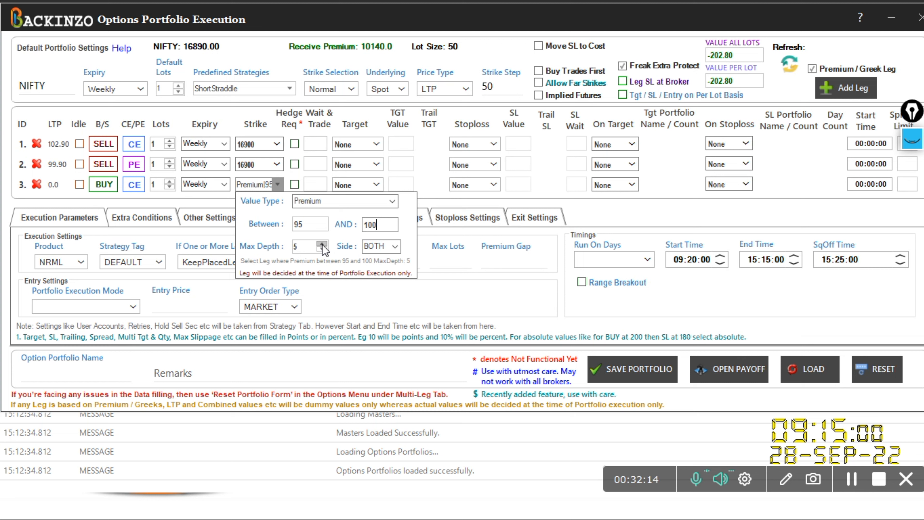
left_click(321, 244)
left_click(322, 244)
left_click(396, 246)
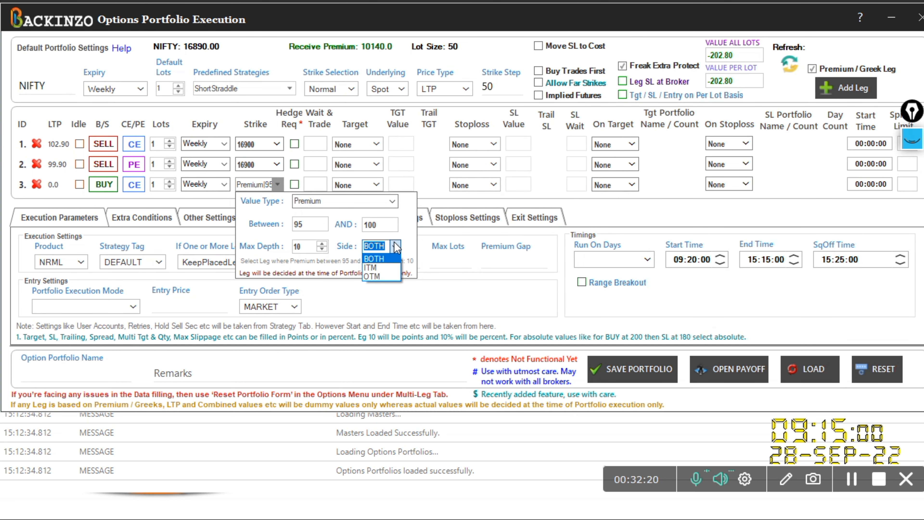
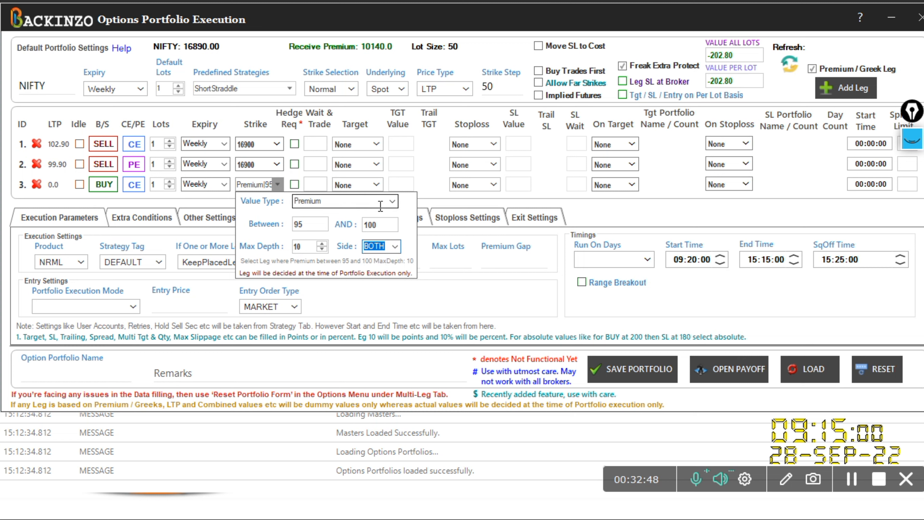
Step: Change the third leg's strike criterion to NearestPremium with value 100 and condition Any
mouse_move(395, 208)
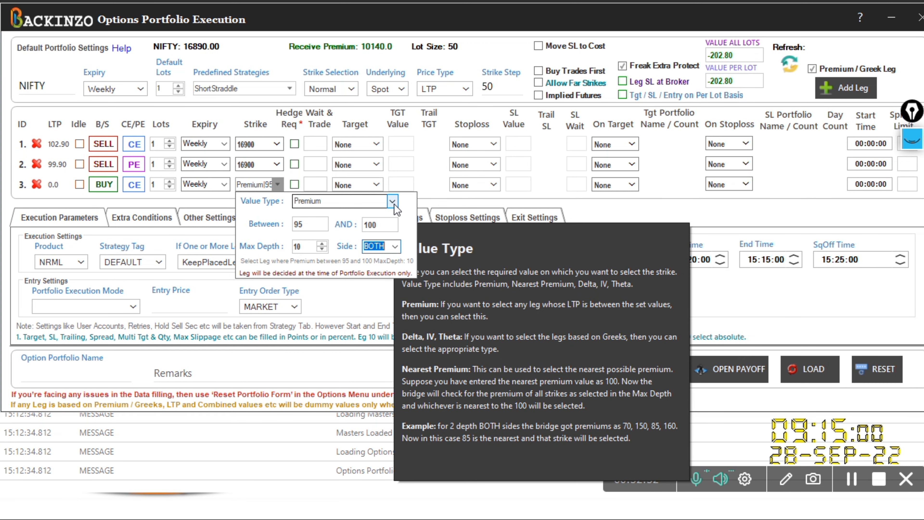
left_click(394, 204)
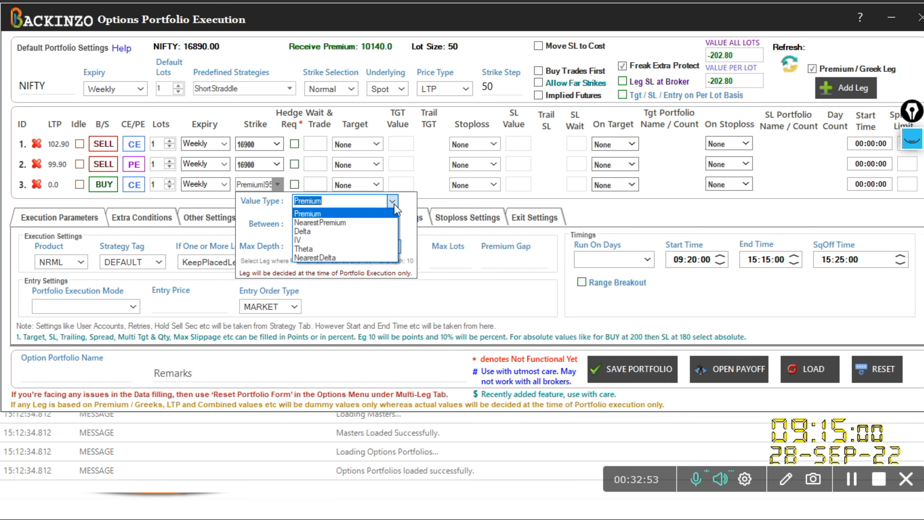
left_click(348, 222)
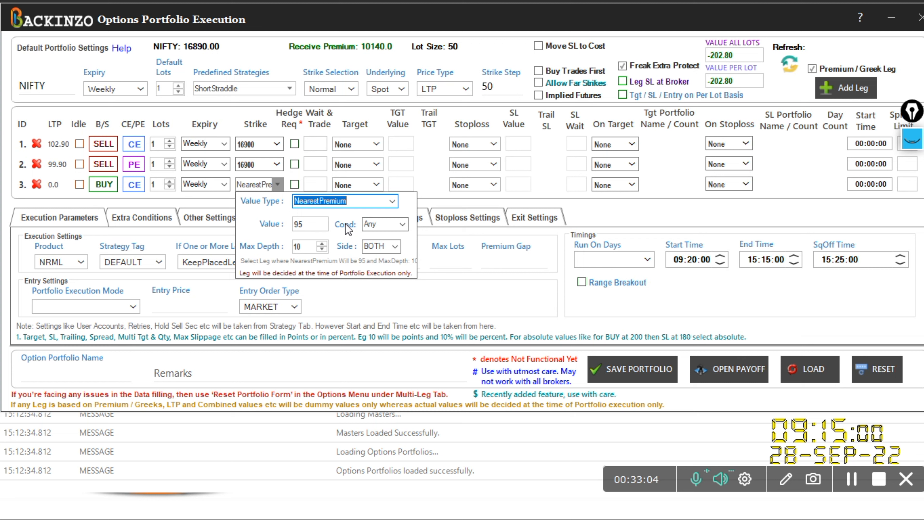
left_click(321, 224)
key("BackSpace")
key("BackSpace")
type("100")
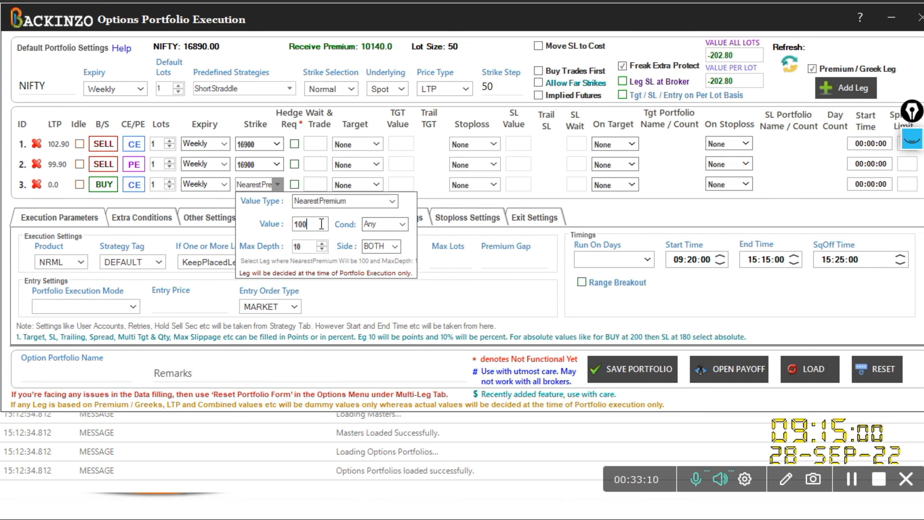
left_click(404, 224)
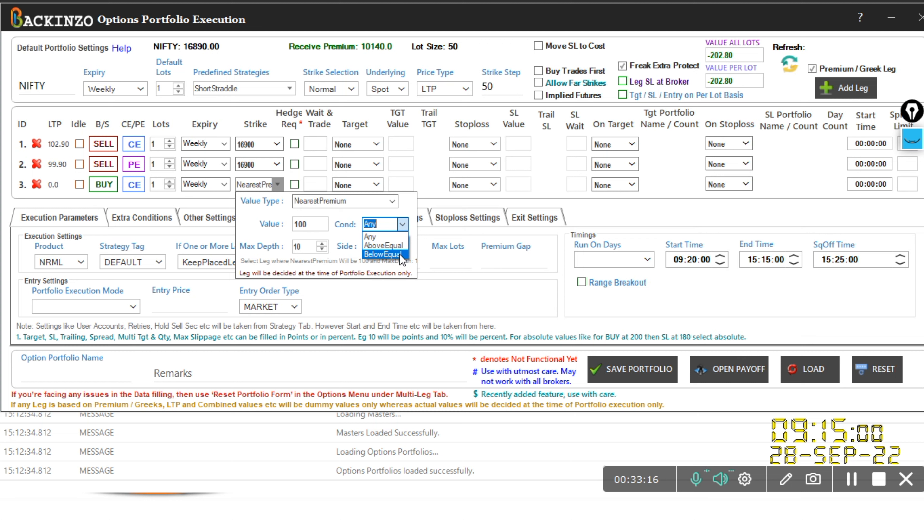
left_click(393, 239)
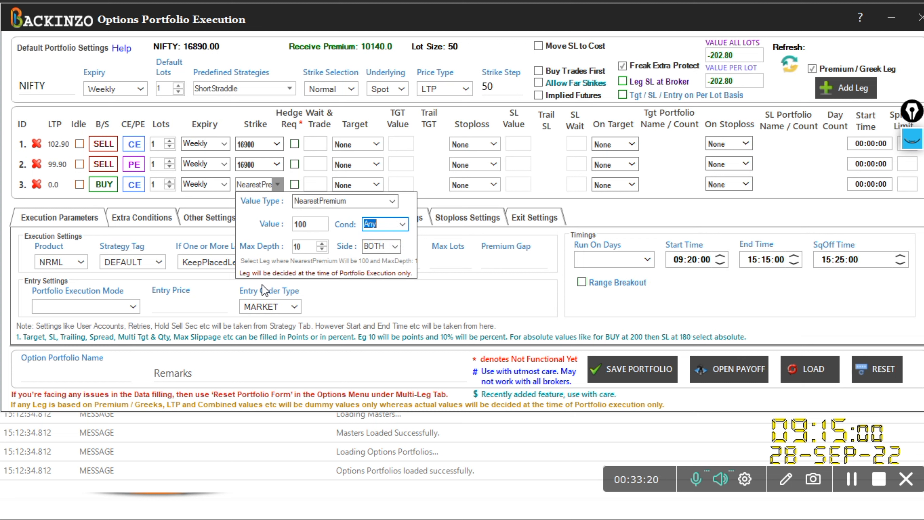
Step: Reduce the third leg's Max Depth to 5 and check the available Side options
left_click(322, 249)
left_click(322, 249)
left_click(322, 249)
left_click(322, 249)
left_click(322, 249)
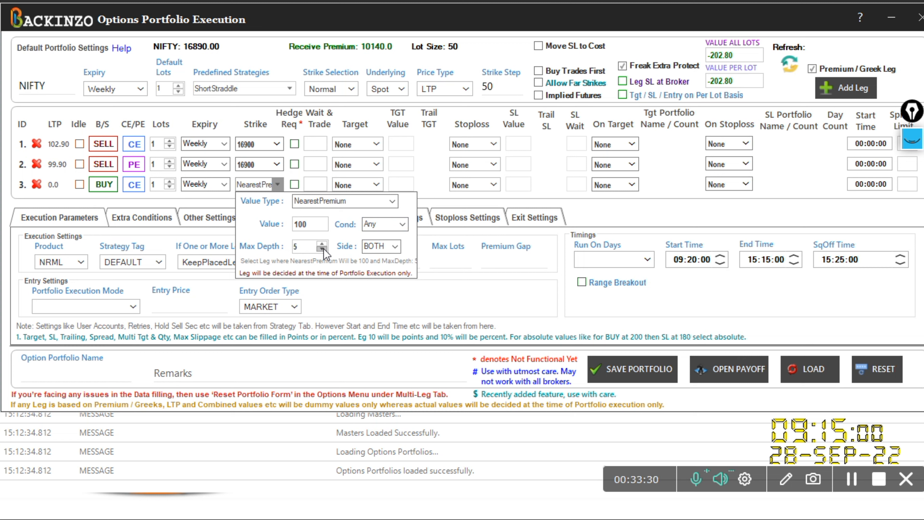
left_click(394, 248)
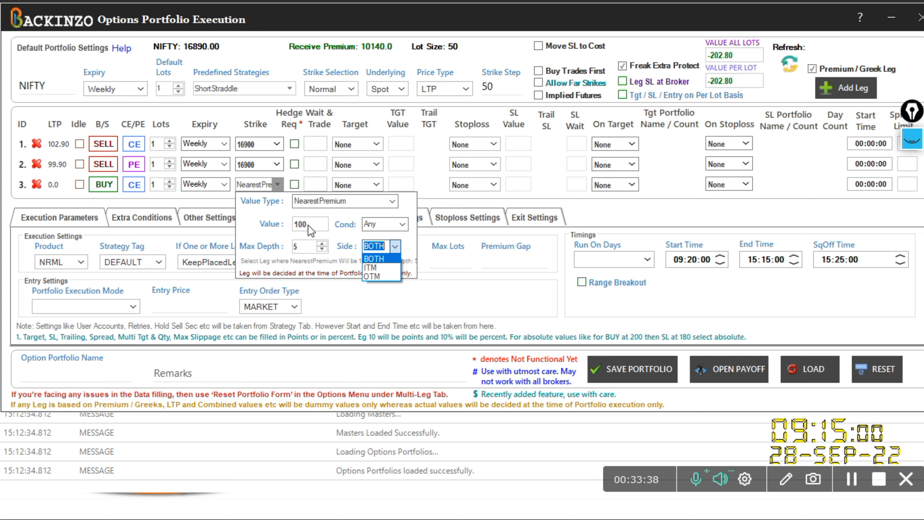
Step: Handwrite the example premiums 70, 150, 85 and 100 in yellow over the portfolio form
left_click(917, 147)
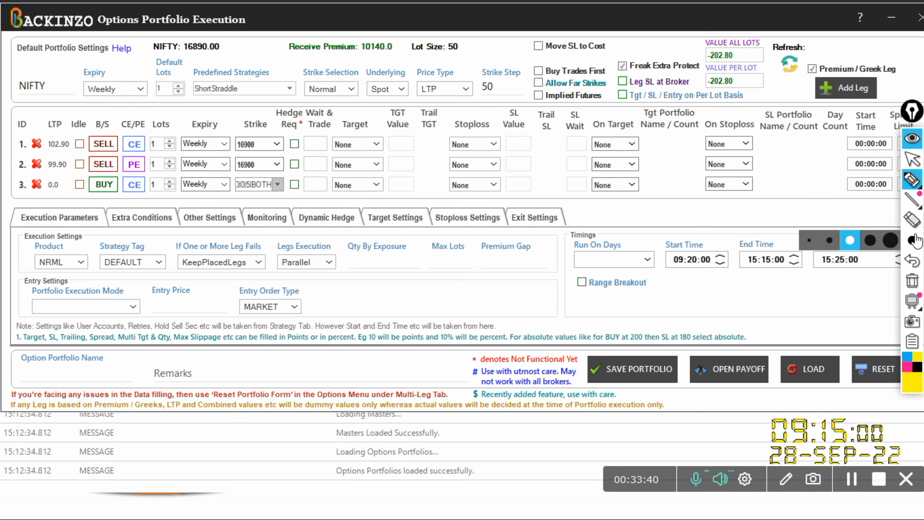
left_click(912, 179)
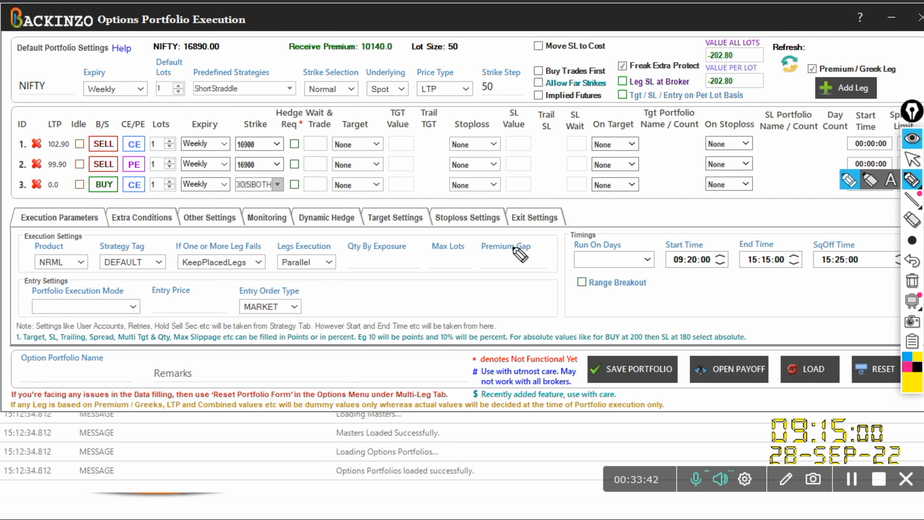
mouse_move(423, 259)
left_mouse_down()
mouse_move(462, 257)
mouse_move(464, 299)
left_mouse_up()
mouse_move(485, 265)
left_mouse_down()
mouse_move(494, 288)
mouse_move(487, 261)
left_mouse_up()
left_click_drag(625, 236, 634, 288)
mouse_move(681, 221)
left_mouse_down()
mouse_move(655, 236)
mouse_move(660, 289)
left_mouse_up()
mouse_move(726, 234)
left_mouse_down()
mouse_move(712, 259)
mouse_move(739, 241)
mouse_move(716, 233)
left_mouse_up()
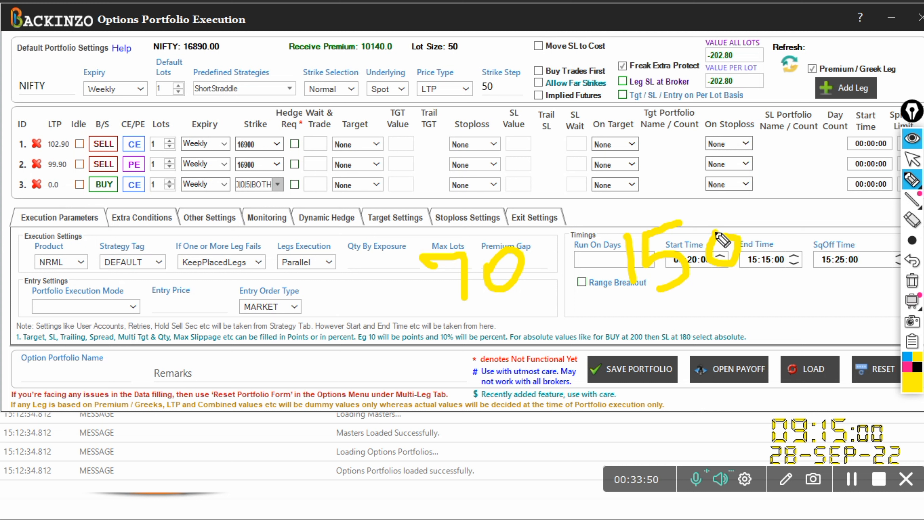
mouse_move(811, 223)
left_mouse_down()
mouse_move(805, 201)
mouse_move(806, 248)
mouse_move(814, 228)
mouse_move(806, 227)
left_mouse_up()
mouse_move(855, 193)
left_mouse_down()
mouse_move(839, 198)
mouse_move(840, 218)
mouse_move(865, 237)
mouse_move(851, 239)
left_mouse_up()
mouse_move(533, 84)
left_mouse_down()
mouse_move(546, 123)
mouse_move(593, 110)
mouse_move(611, 83)
mouse_move(640, 98)
mouse_move(602, 78)
left_mouse_up()
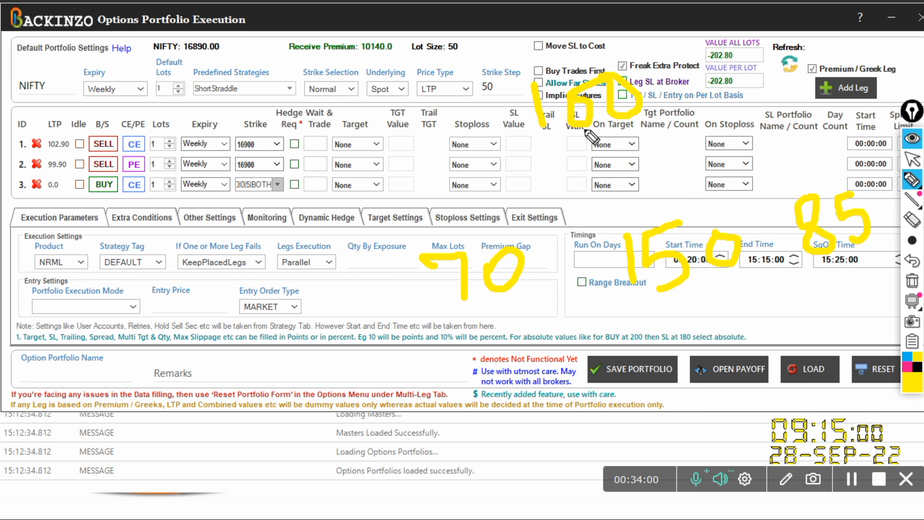
Step: Mark 70 and 150 with crosses, draw an arrow from 100 to 85, and clear all the marks
left_click(495, 200)
left_click_drag(501, 202, 539, 235)
left_click_drag(531, 187, 494, 236)
mouse_move(632, 185)
left_mouse_down()
mouse_move(679, 211)
mouse_move(636, 252)
left_mouse_up()
mouse_move(651, 112)
left_mouse_down()
mouse_move(816, 168)
mouse_move(794, 172)
left_mouse_up()
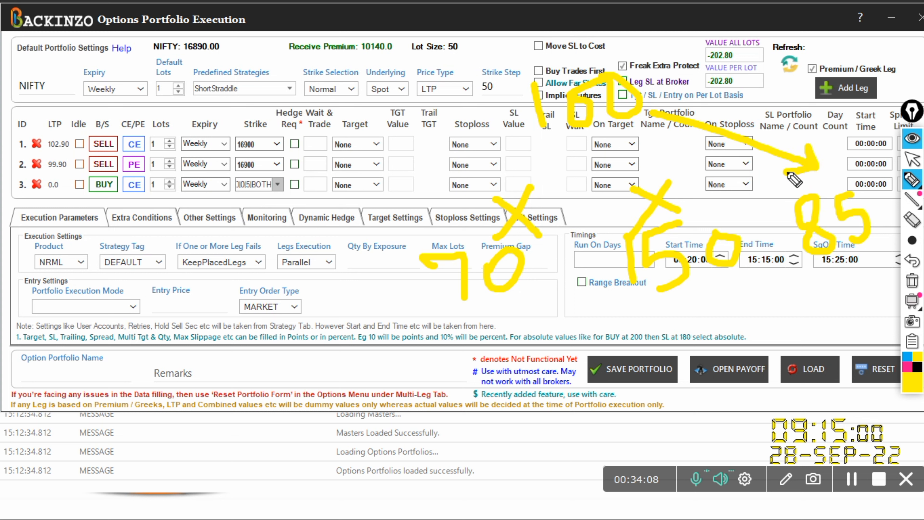
left_click(912, 284)
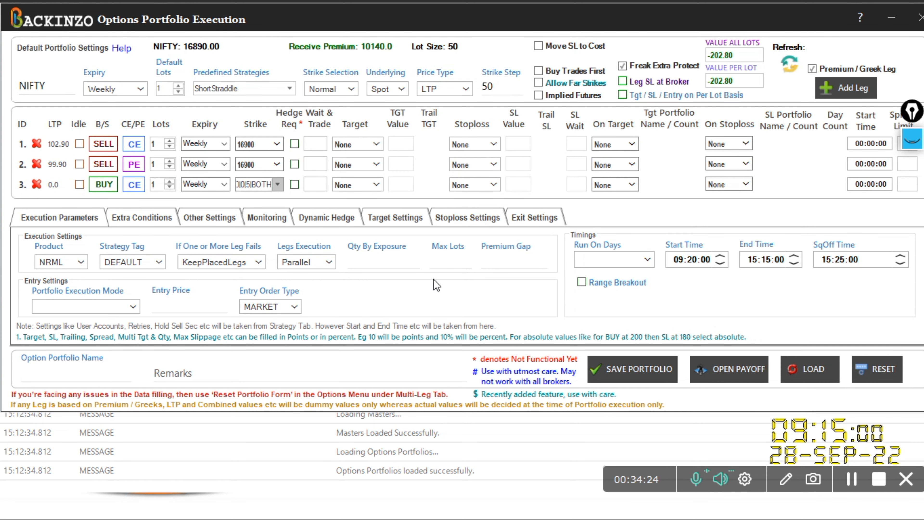
Step: Change the third leg's strike criterion to Delta with a lower limit of 0.5
left_click(277, 184)
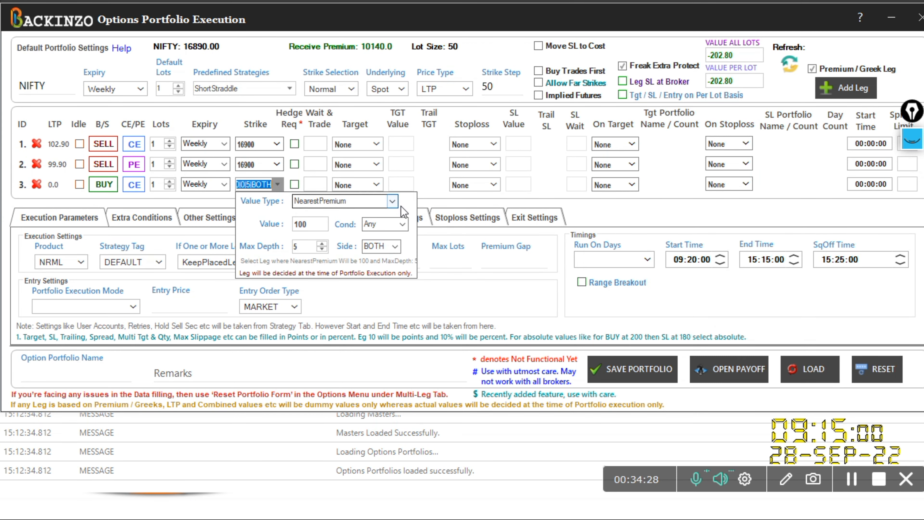
left_click(316, 200)
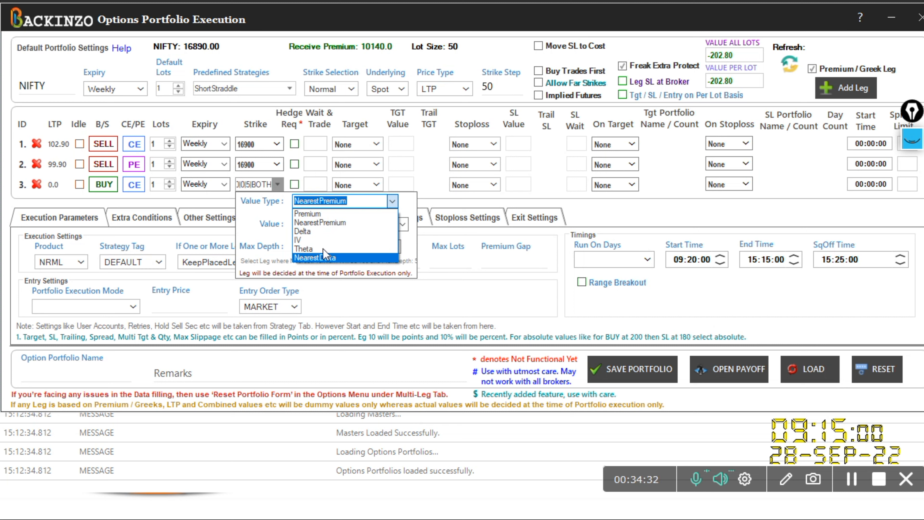
left_click(316, 232)
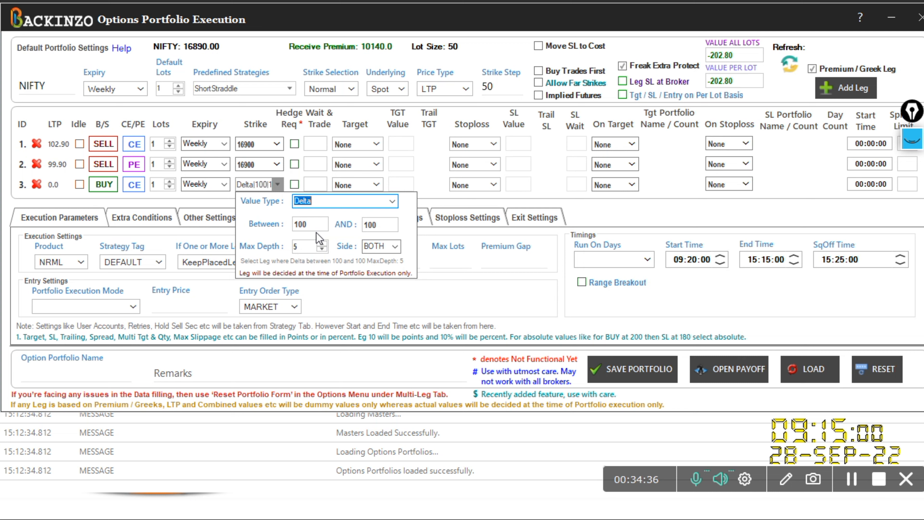
left_click(315, 223)
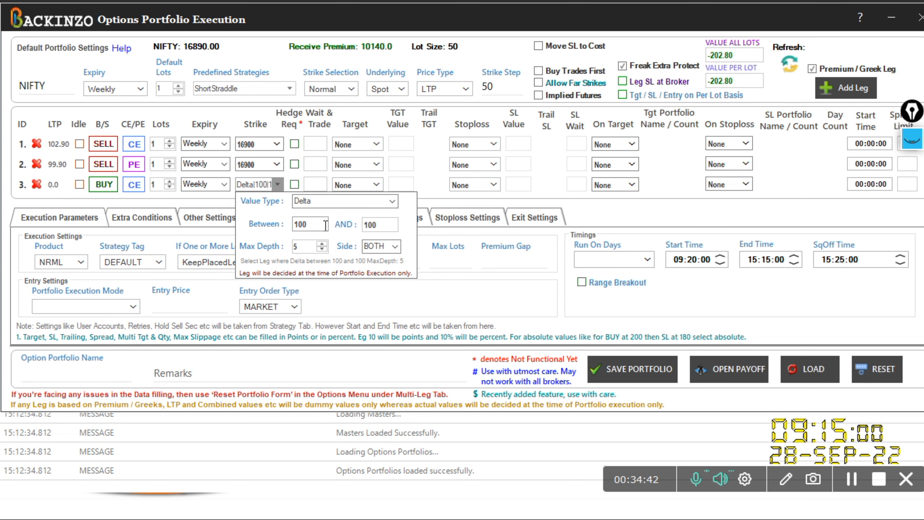
key("BackSpace")
key("BackSpace")
key("BackSpace")
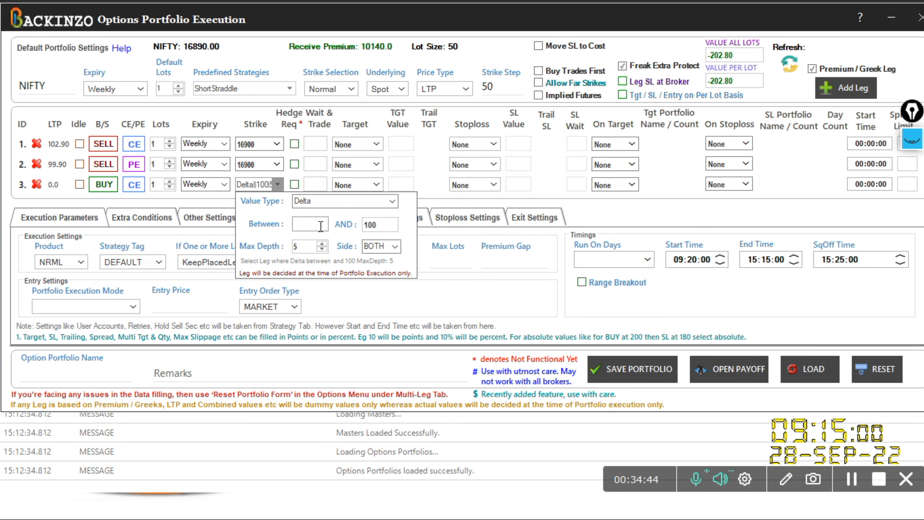
type("0.5")
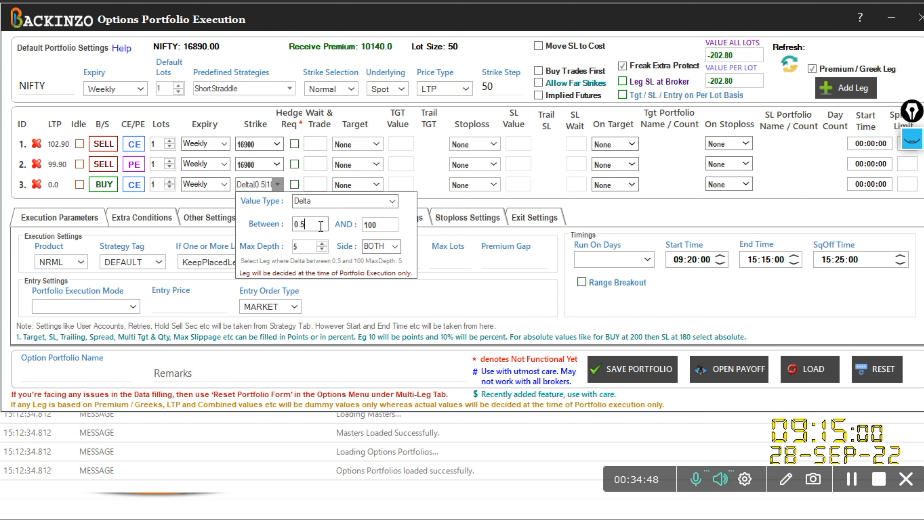
Step: Set the third leg's Delta range to an upper limit of 0.80 and a lower limit of 0.6
left_click(380, 226)
key("BackSpace")
key("BackSpace")
key("BackSpace")
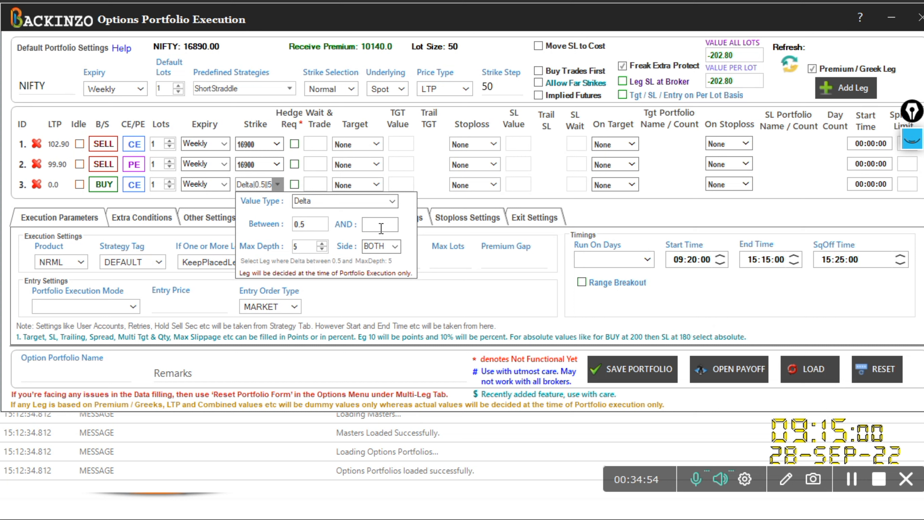
type("0.80")
left_click(310, 224)
key("BackSpace")
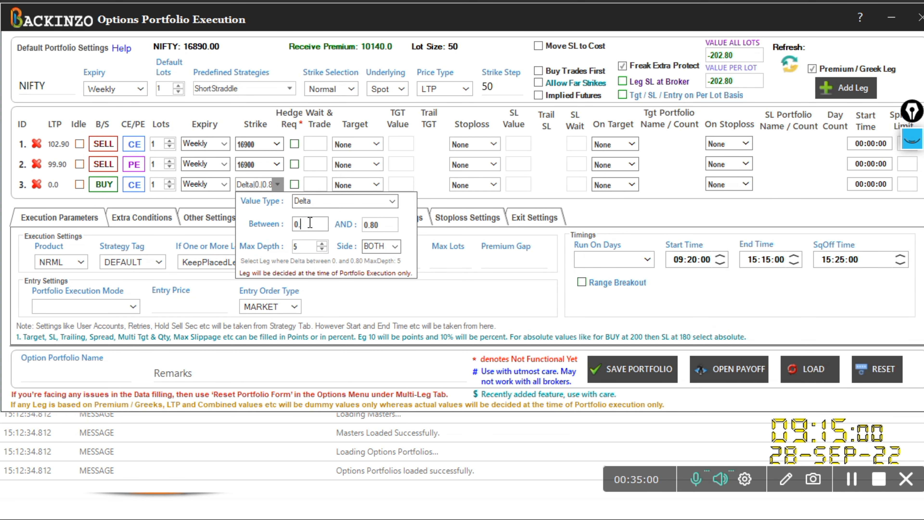
type("6")
Step: Switch the third leg to PE and make its Delta limits negative, between -0.6 and -0.80
left_click(132, 188)
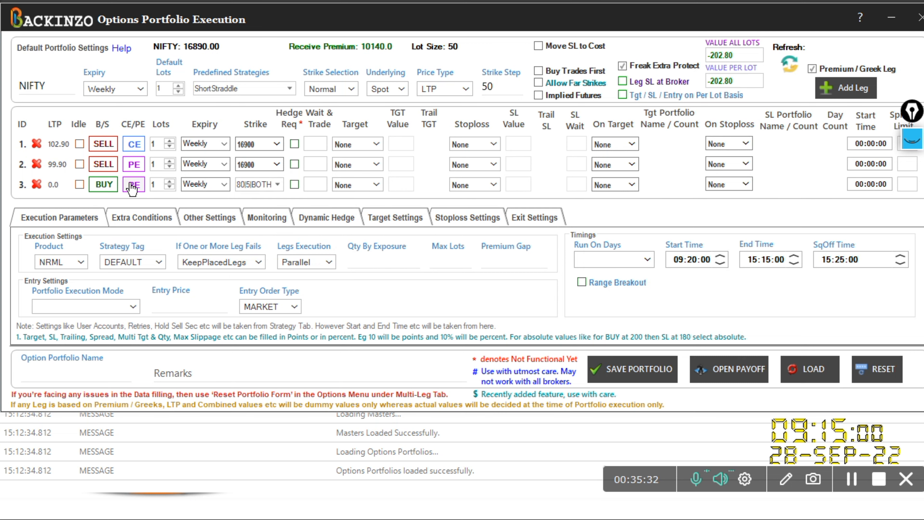
left_click(278, 185)
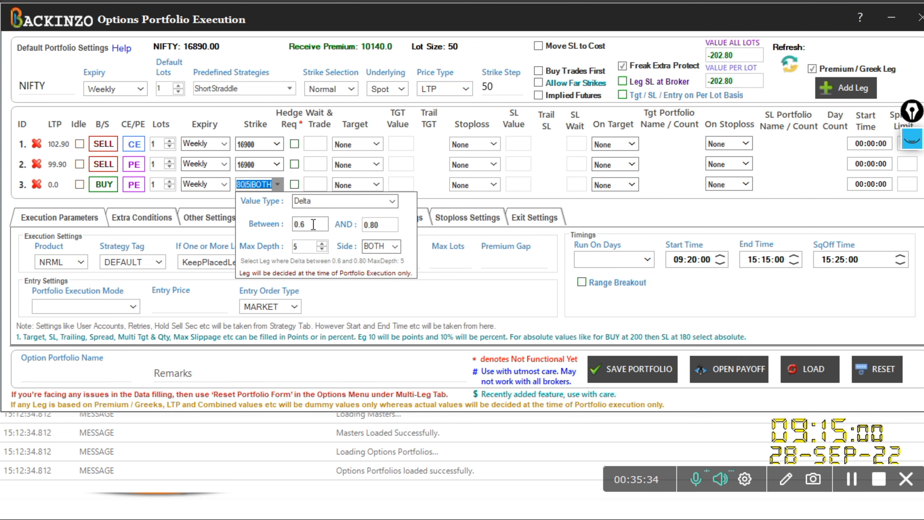
left_click(297, 223)
type("-")
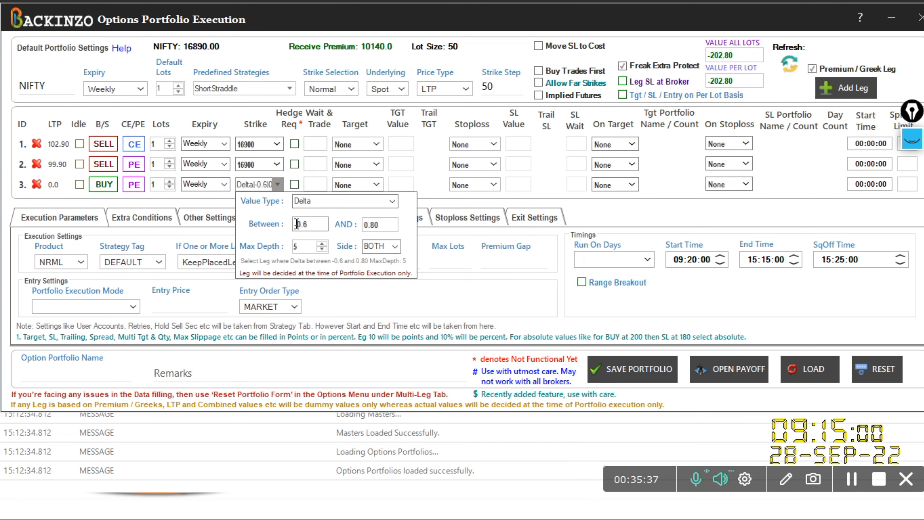
left_click(365, 225)
type("-")
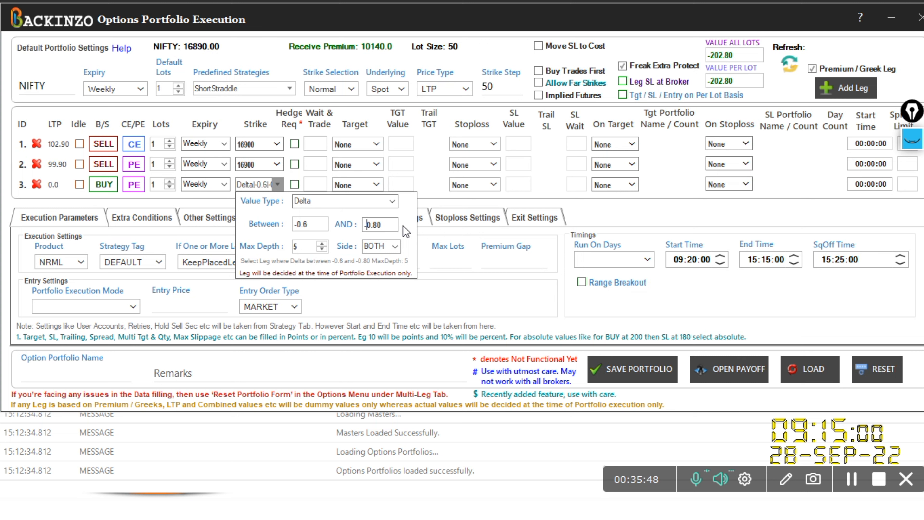
Step: Change the third leg's strike criterion to NearestDelta with value 0.3 and switch the leg to CE
left_click(392, 201)
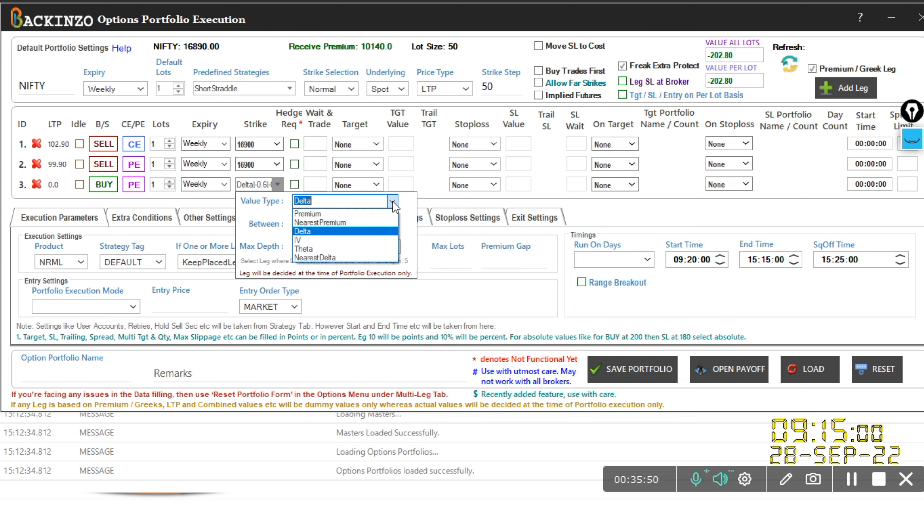
left_click(354, 257)
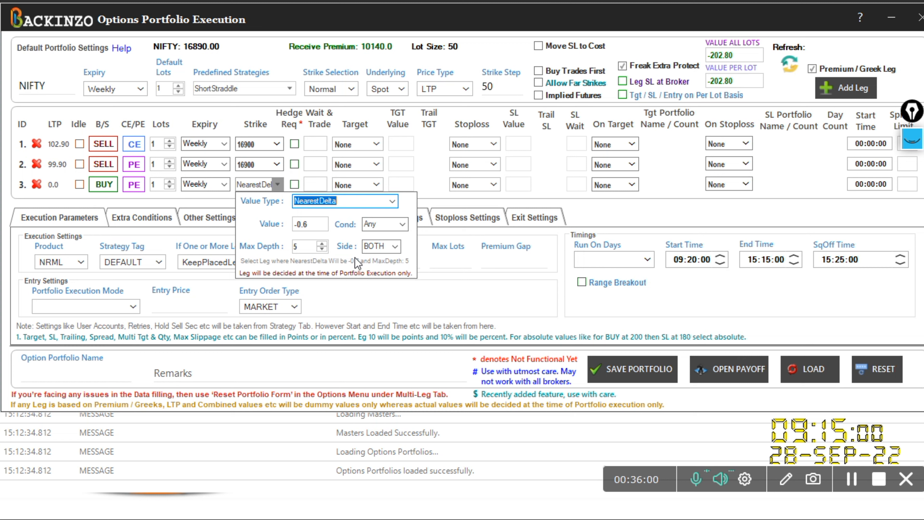
mouse_move(314, 220)
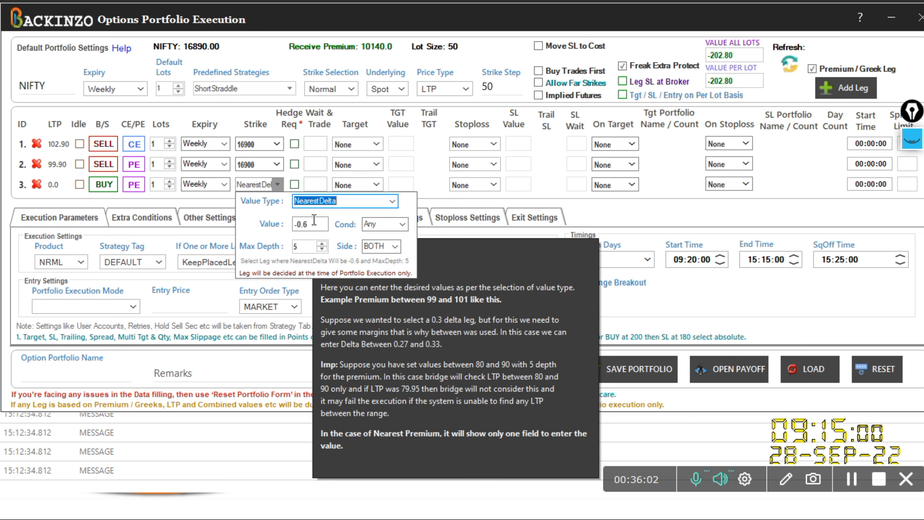
left_click(314, 220)
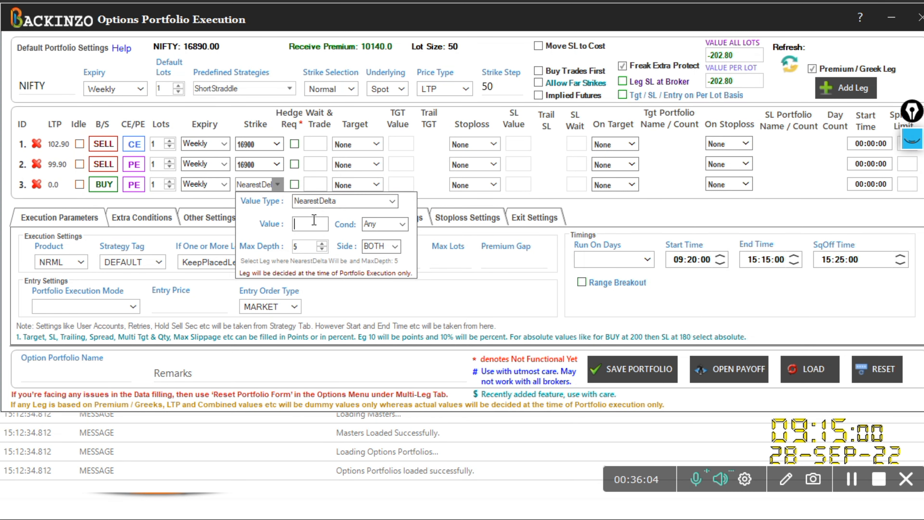
type("0.3")
left_click(133, 184)
left_click(137, 186)
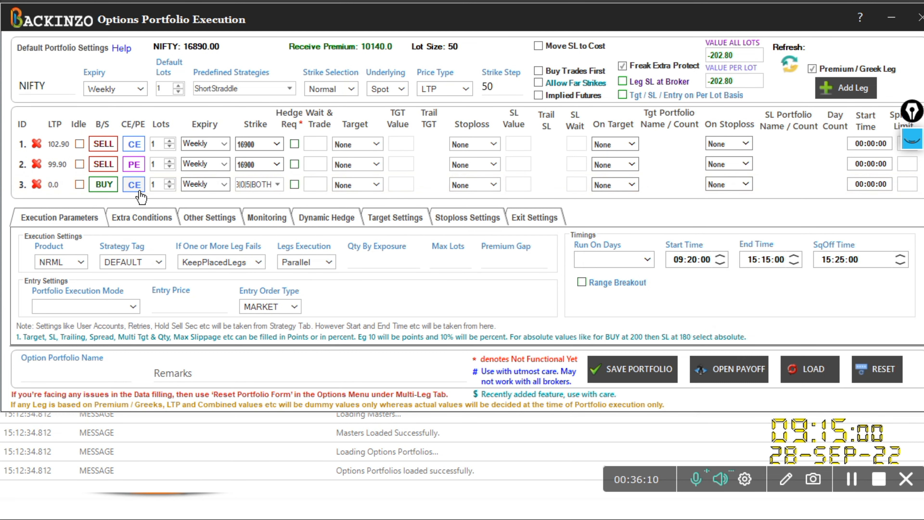
Step: Review the third leg's strike criterion and delete that leg from the portfolio
left_click(279, 183)
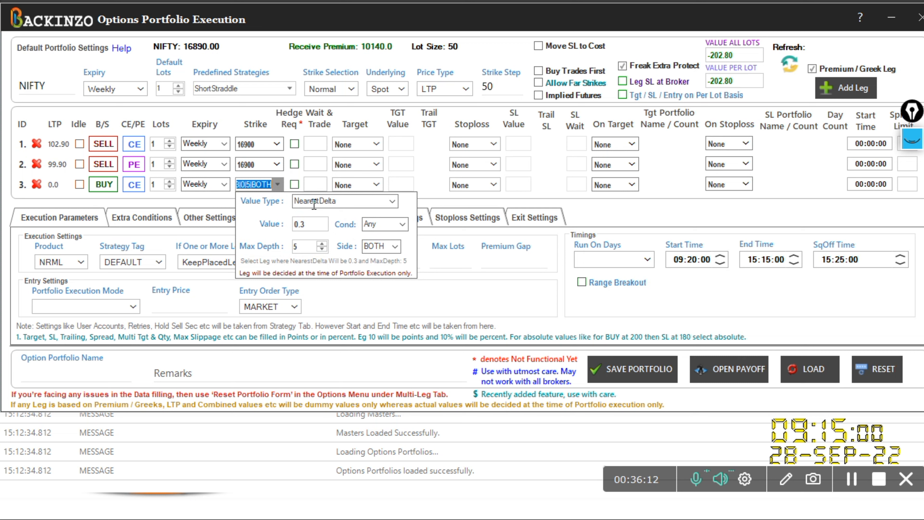
mouse_move(317, 225)
left_click(504, 201)
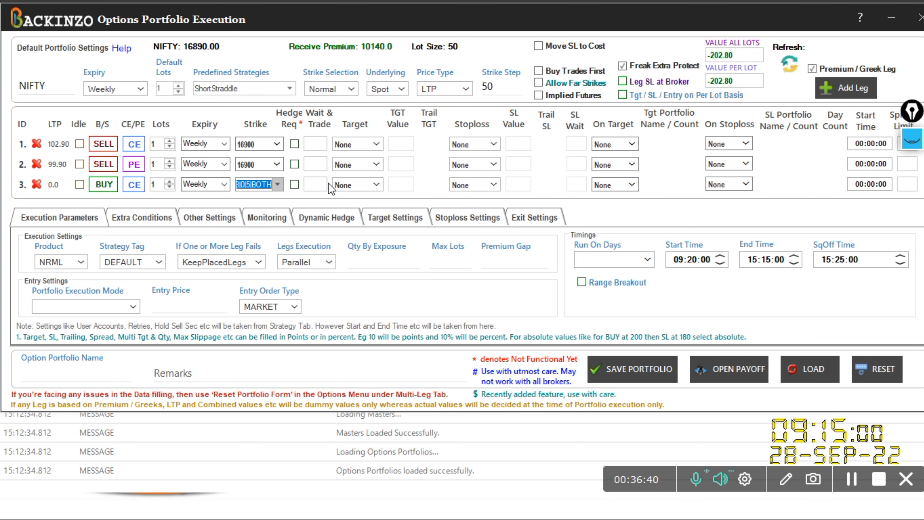
left_click(37, 184)
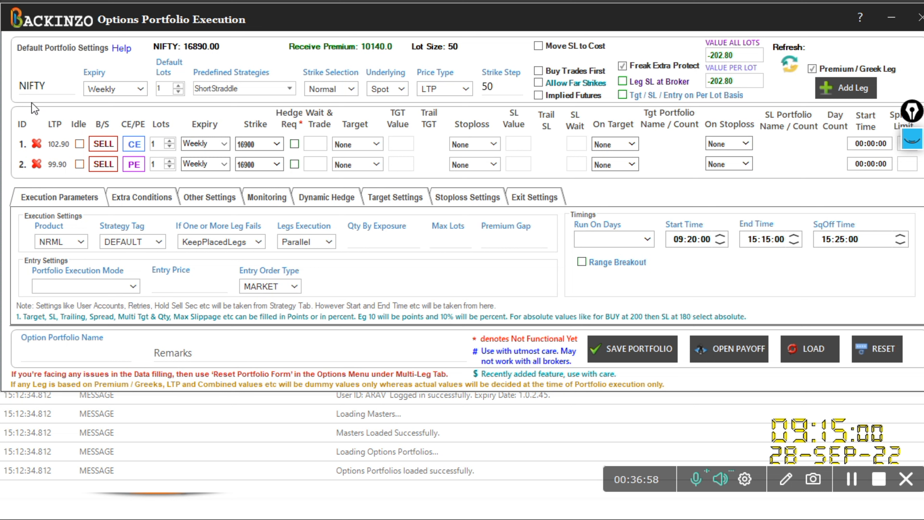
Step: Mark the default settings and legs sections in yellow, tick and circle the refresh control, and clear the marks
left_click(913, 143)
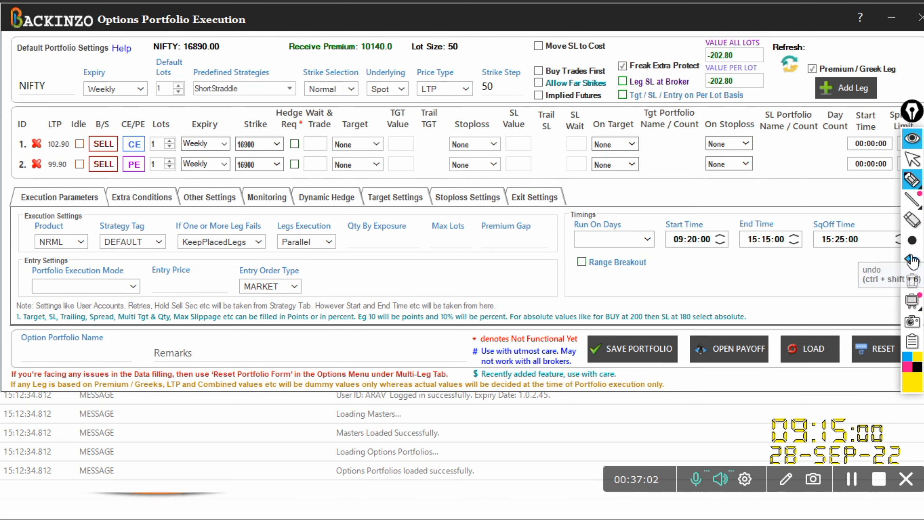
left_click(911, 182)
mouse_move(8, 24)
left_mouse_down()
mouse_move(52, 106)
mouse_move(852, 103)
left_mouse_up()
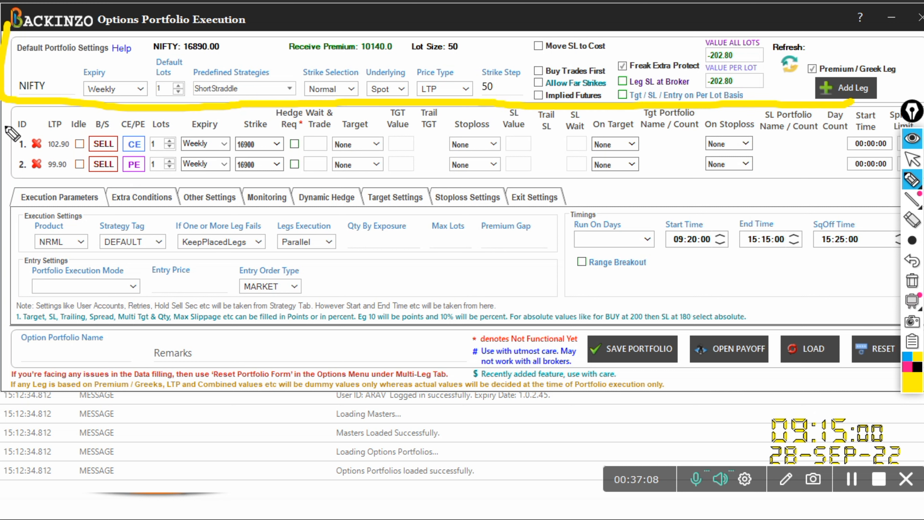
left_click_drag(11, 108, 3, 179)
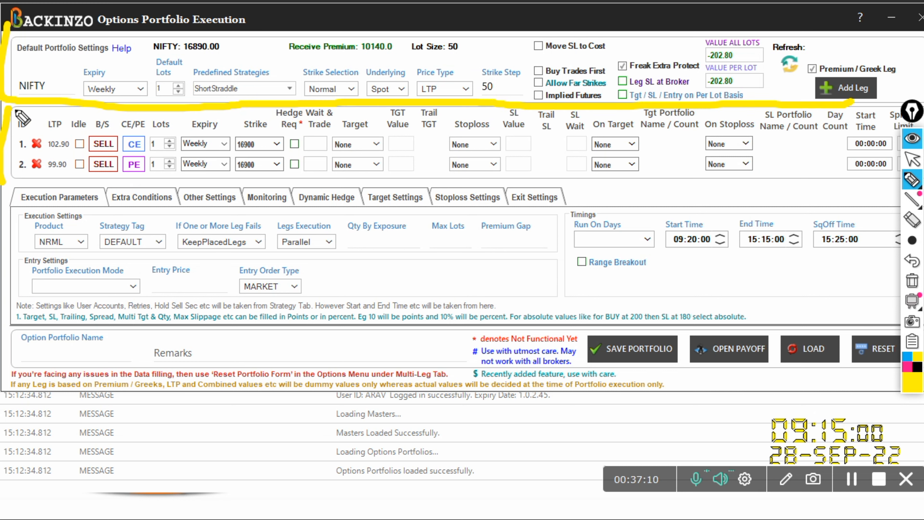
left_click_drag(25, 117, 42, 73)
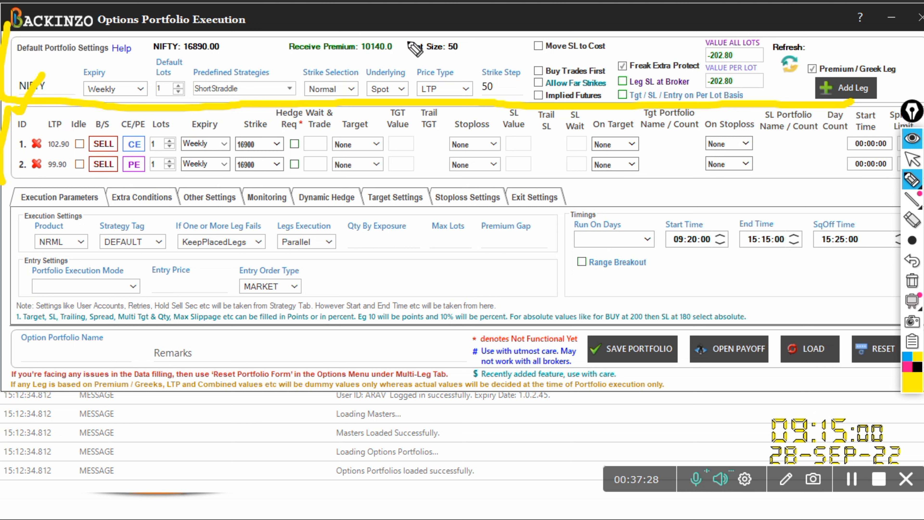
mouse_move(802, 38)
left_mouse_down()
mouse_move(773, 69)
mouse_move(815, 64)
mouse_move(799, 27)
left_mouse_up()
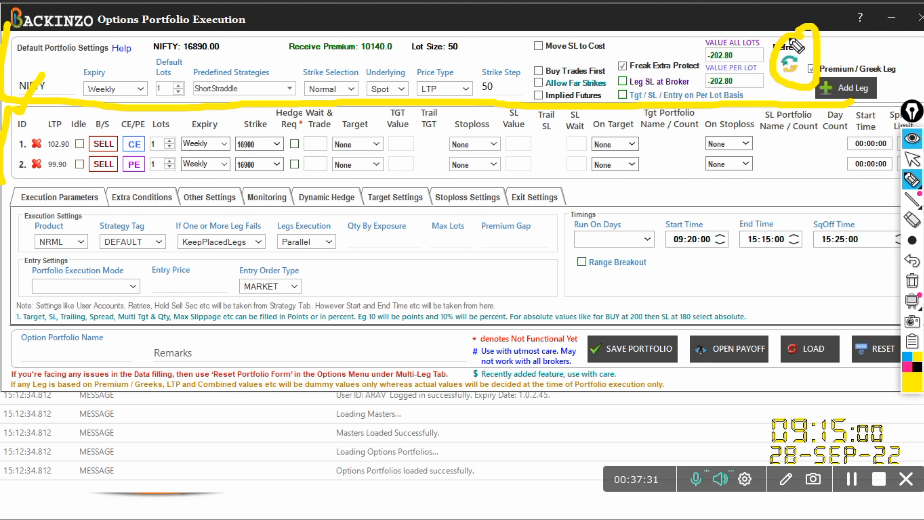
left_click(912, 281)
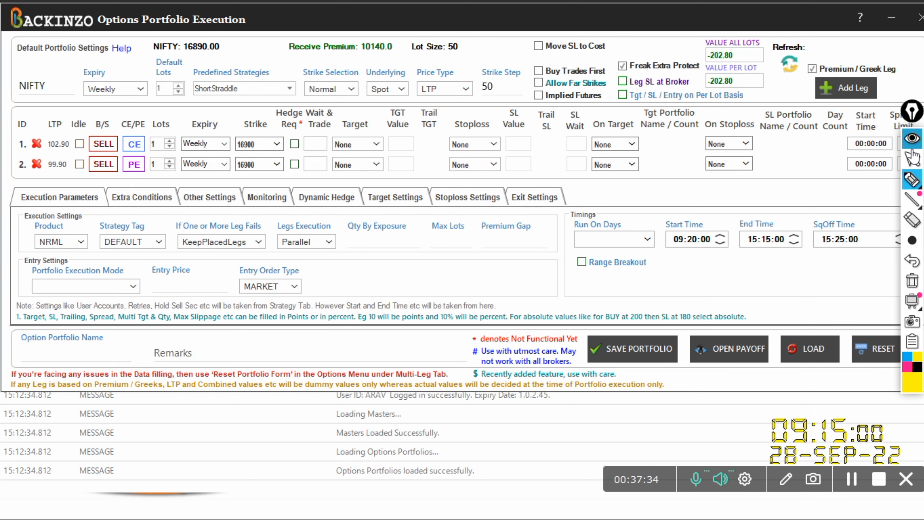
left_click(912, 143)
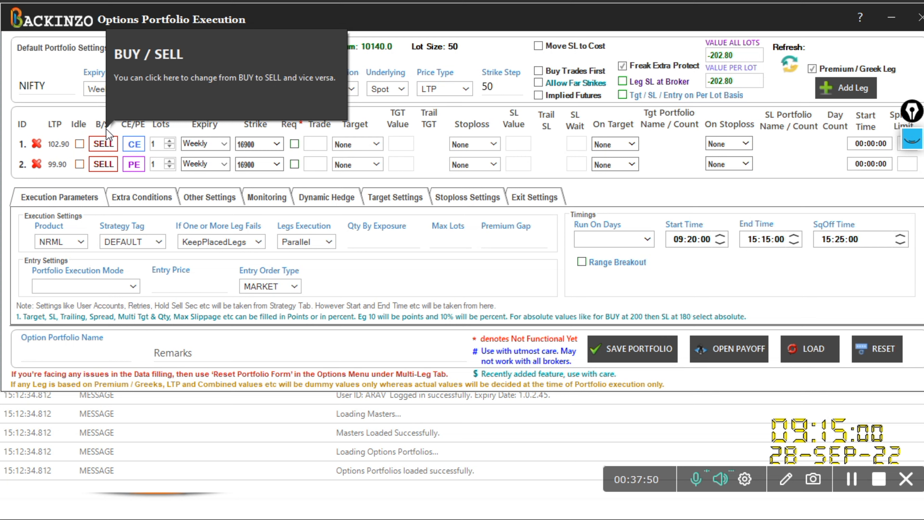
Step: Toggle the first leg to BUY and back to SELL, and cycle its option type through PE and FUT back to CE
left_click(104, 147)
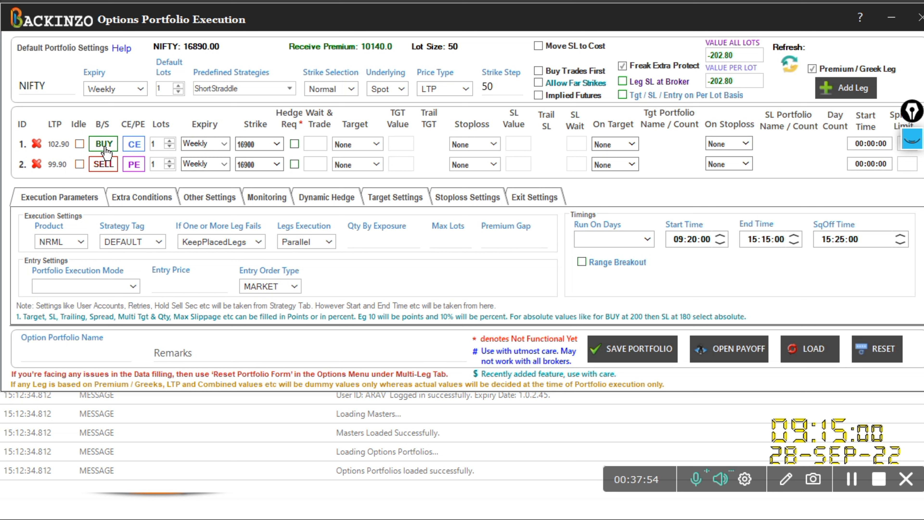
left_click(105, 147)
left_click(138, 145)
left_click(137, 145)
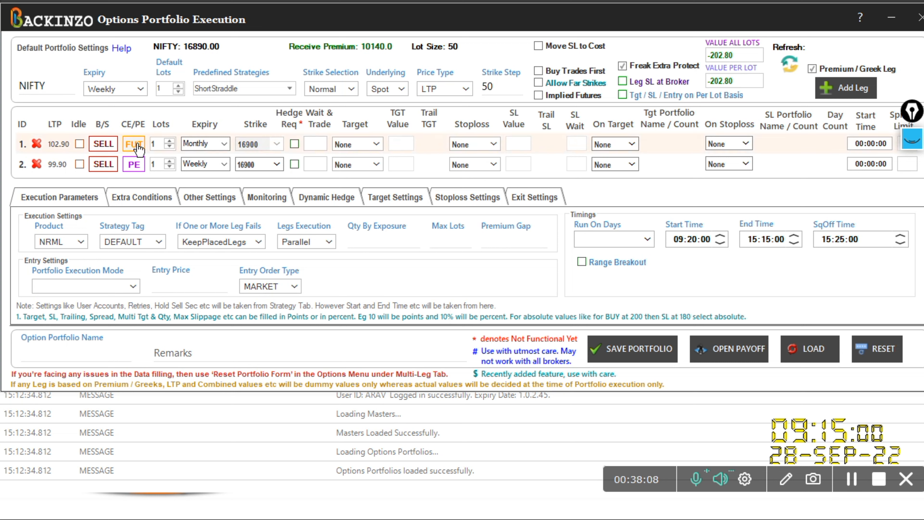
left_click(137, 145)
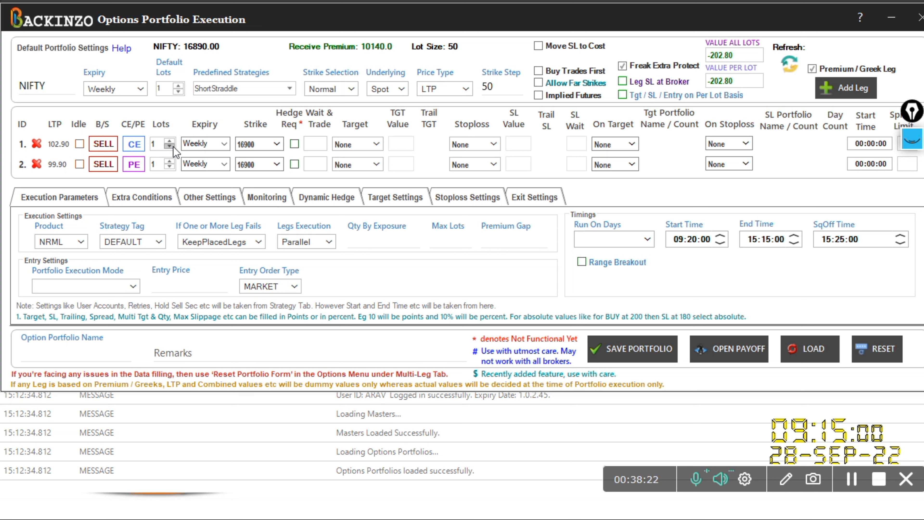
Step: Review the first leg's expiry choices and set its Wait & Trade value to -1%
left_click(224, 144)
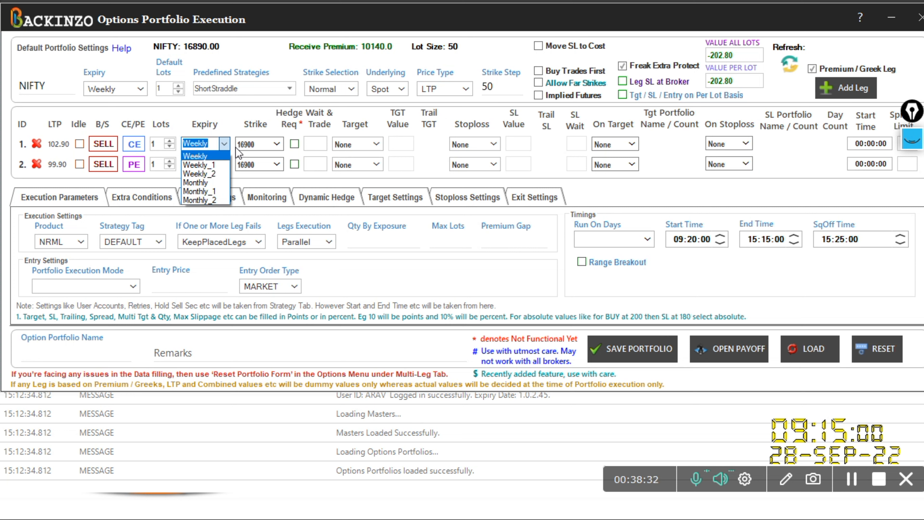
left_click(279, 148)
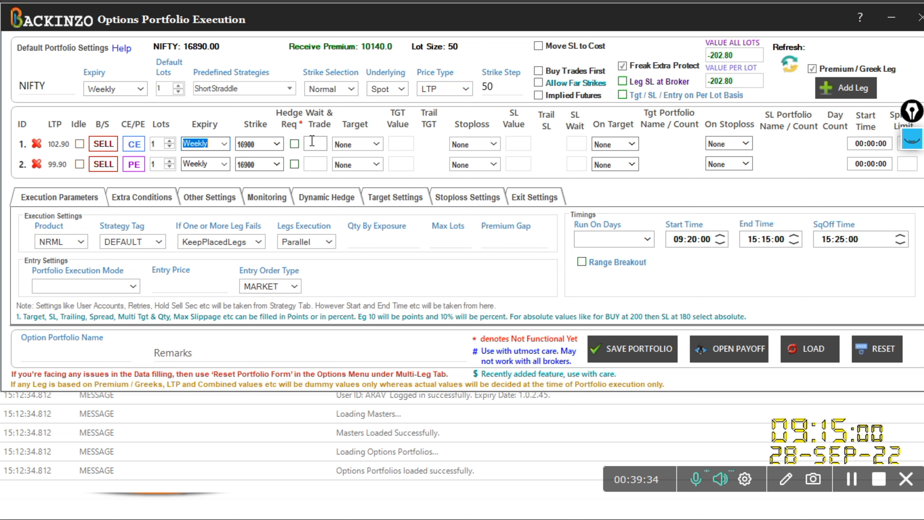
left_click(310, 148)
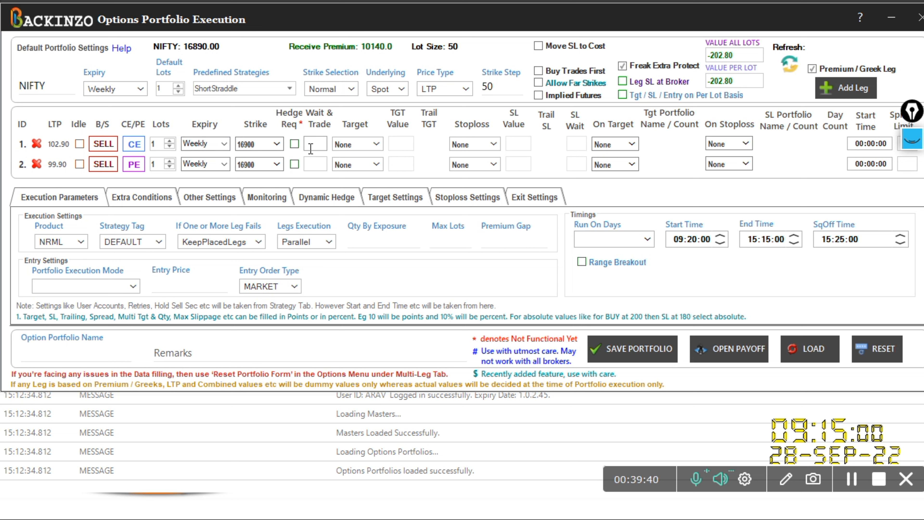
type("-1%")
left_click(313, 164)
Step: Handwrite the example calculation "100 - 1% = 99" in yellow over the form
left_click(912, 139)
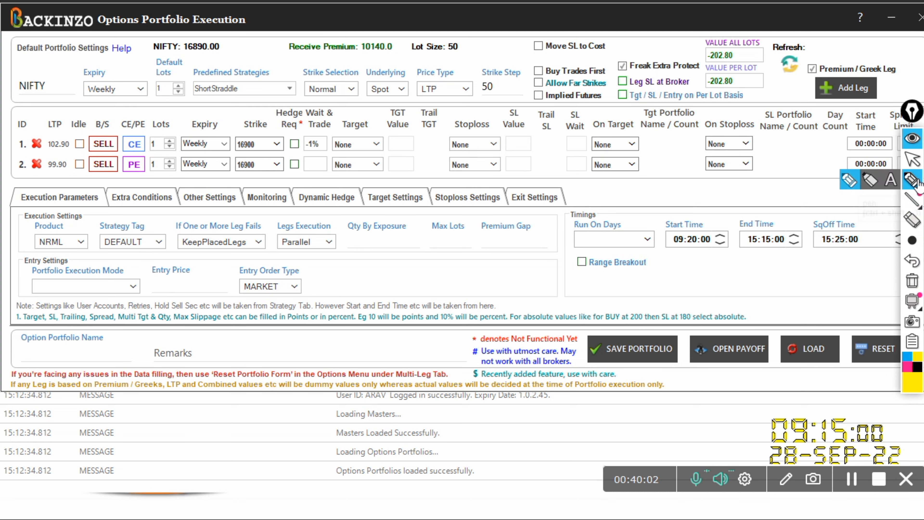
mouse_move(371, 264)
left_mouse_down()
mouse_move(371, 288)
mouse_move(439, 269)
mouse_move(453, 294)
mouse_move(439, 267)
left_mouse_up()
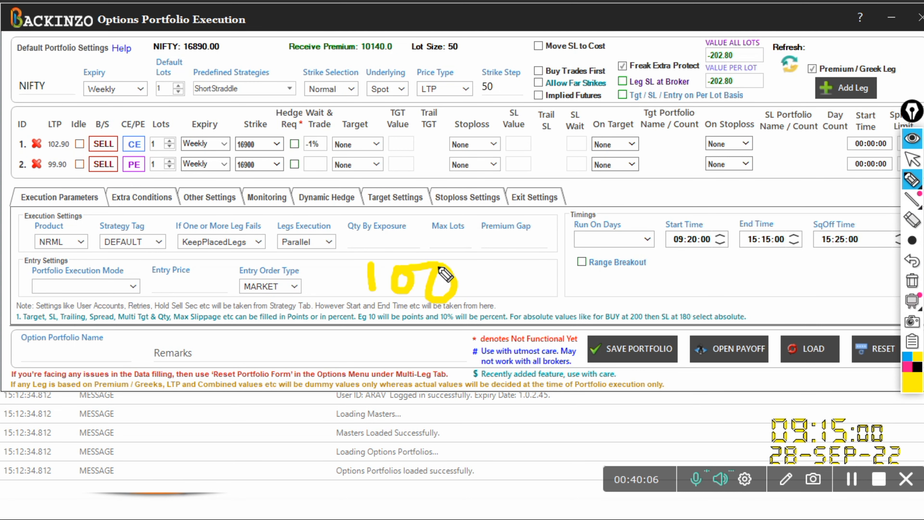
mouse_move(469, 277)
left_mouse_down()
mouse_move(505, 277)
mouse_move(523, 265)
mouse_move(522, 283)
left_mouse_up()
left_click(545, 255)
left_click_drag(586, 233, 547, 310)
left_click(594, 296)
mouse_move(672, 287)
left_mouse_down()
mouse_move(712, 284)
mouse_move(719, 295)
left_mouse_up()
mouse_move(737, 259)
left_mouse_down()
mouse_move(733, 280)
mouse_move(746, 302)
left_mouse_up()
mouse_move(782, 259)
left_mouse_down()
mouse_move(772, 255)
mouse_move(766, 271)
mouse_move(779, 269)
mouse_move(778, 305)
left_mouse_up()
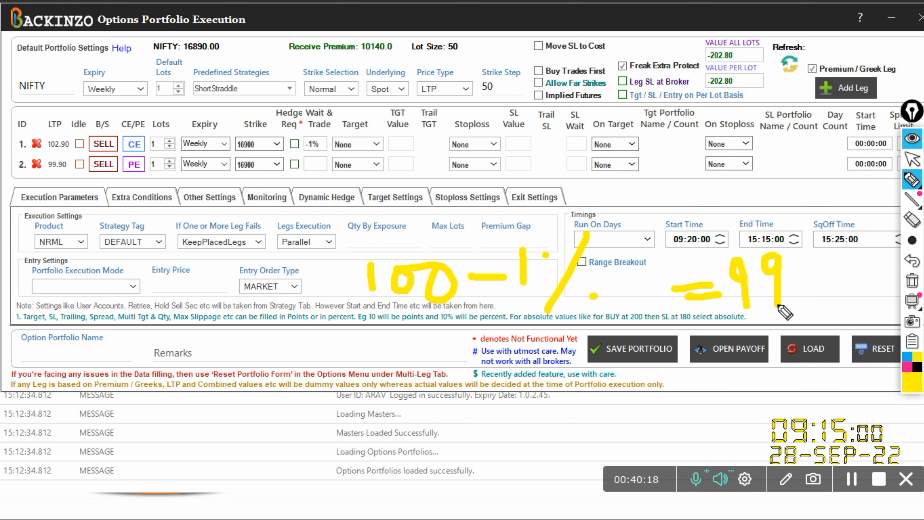
Step: Handwrite a second yellow example, "150 - 1% = 148", below the first calculation
left_click_drag(358, 348, 362, 404)
mouse_move(407, 337)
left_mouse_down()
mouse_move(380, 340)
mouse_move(401, 371)
mouse_move(418, 372)
mouse_move(451, 338)
mouse_move(422, 364)
mouse_move(494, 360)
left_mouse_up()
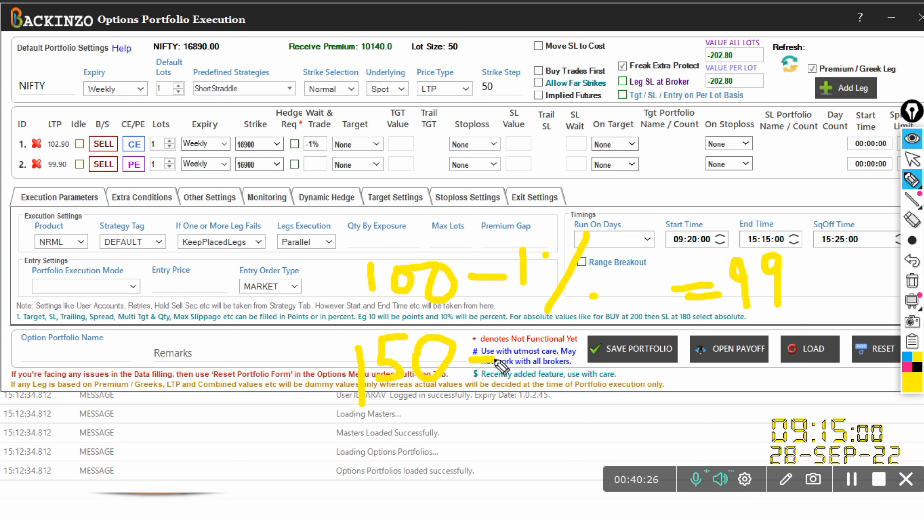
left_click_drag(515, 327, 516, 379)
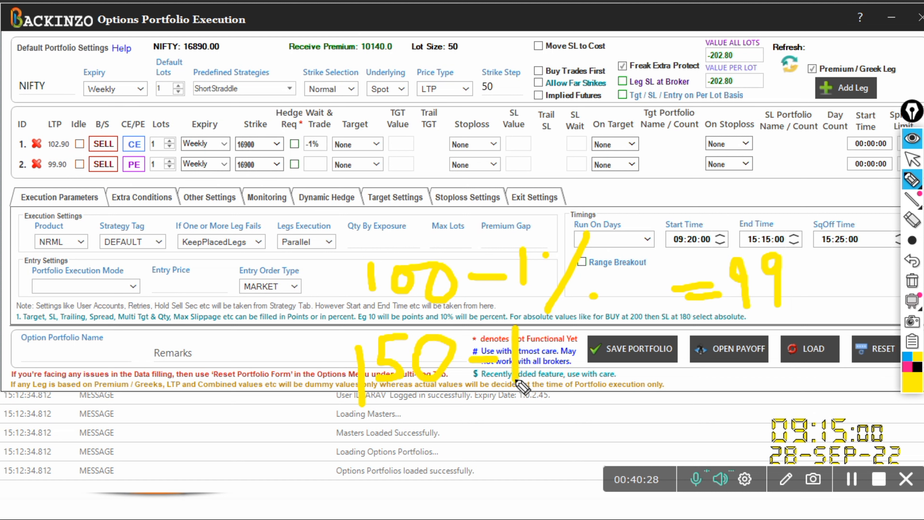
left_click(535, 332)
left_click_drag(553, 329, 545, 378)
left_click(576, 368)
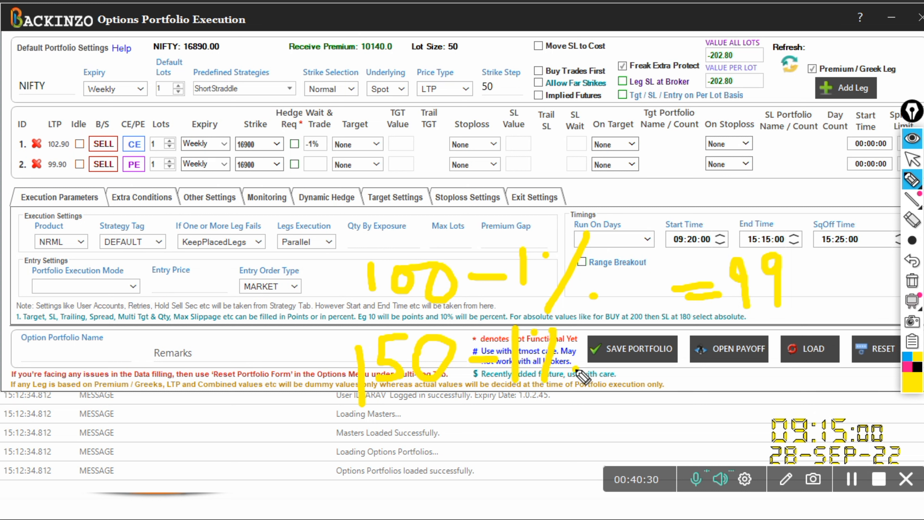
mouse_move(612, 346)
left_mouse_down()
mouse_move(635, 344)
mouse_move(646, 359)
mouse_move(669, 352)
mouse_move(674, 376)
left_mouse_up()
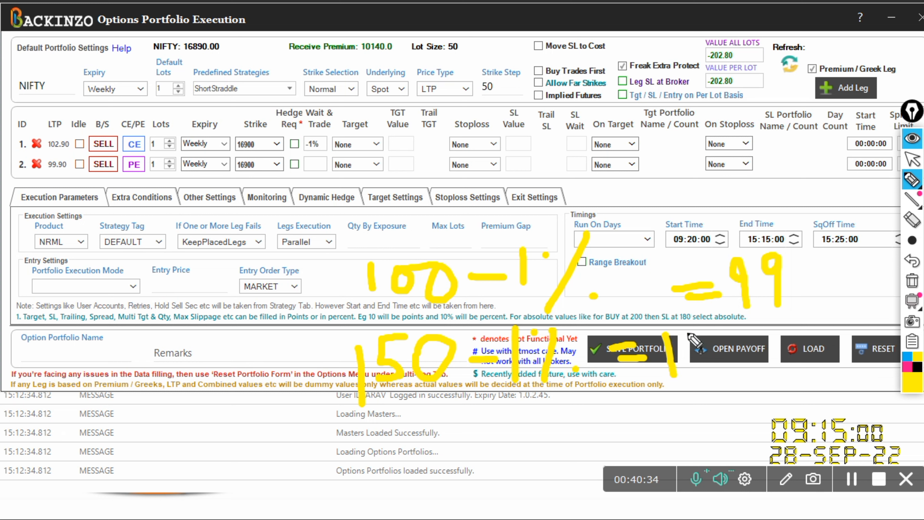
mouse_move(686, 331)
left_mouse_down()
mouse_move(714, 350)
mouse_move(719, 377)
left_mouse_up()
mouse_move(764, 331)
left_mouse_down()
mouse_move(741, 333)
mouse_move(771, 363)
mouse_move(749, 346)
mouse_move(756, 331)
left_mouse_up()
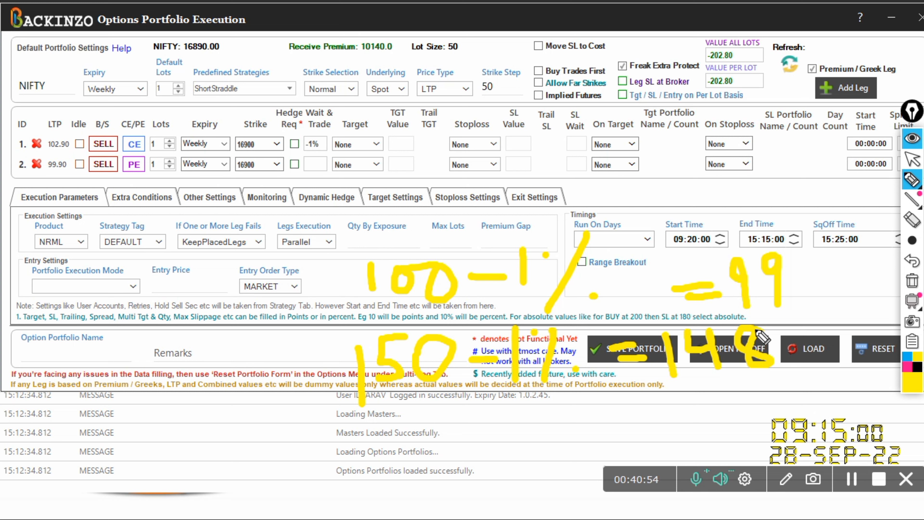
Step: Clear the handwritten marks and empty the first leg's Wait & Trade value
left_click(912, 283)
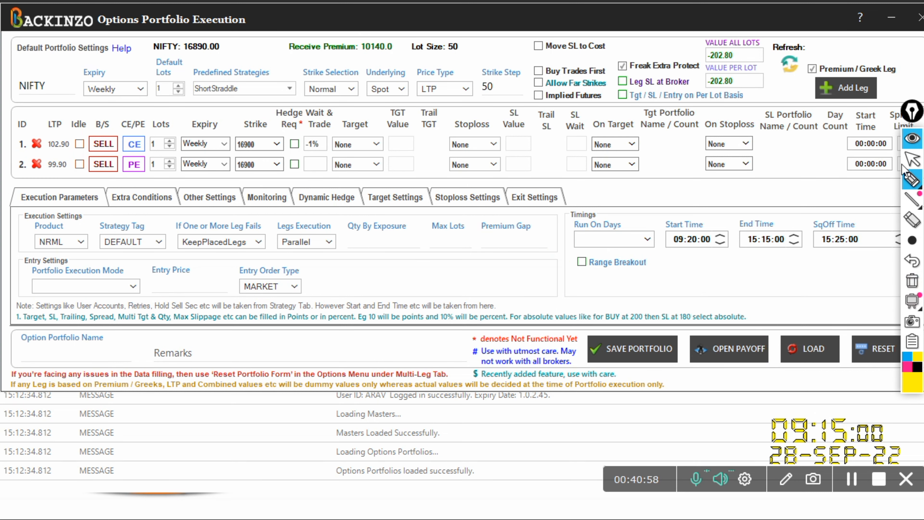
left_click(912, 139)
left_click(322, 142)
key("BackSpace")
key("BackSpace")
key("BackSpace")
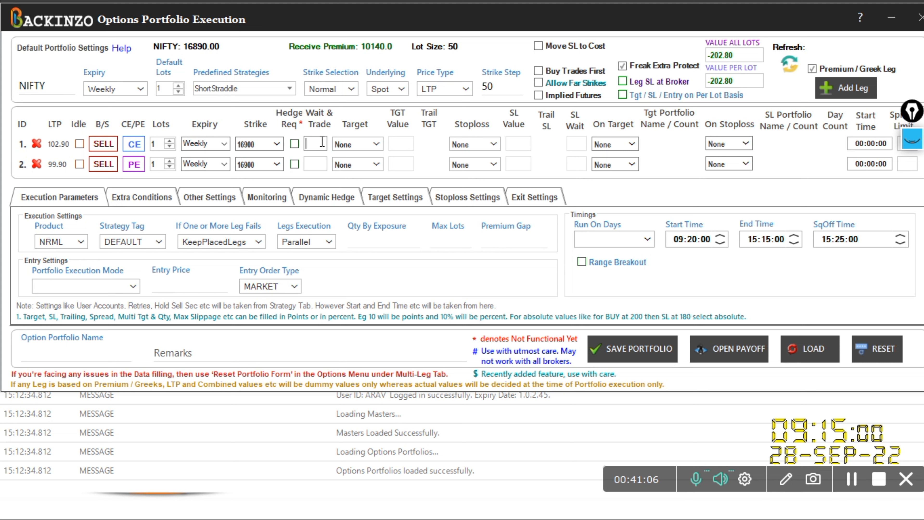
Step: Review the target and stoploss types, and give the first leg a Premium target of 10%
left_click(377, 145)
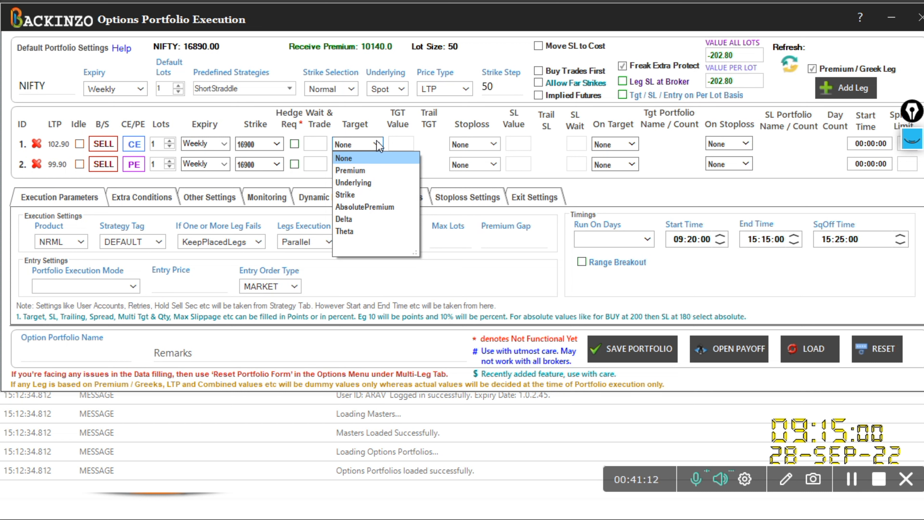
left_click(496, 144)
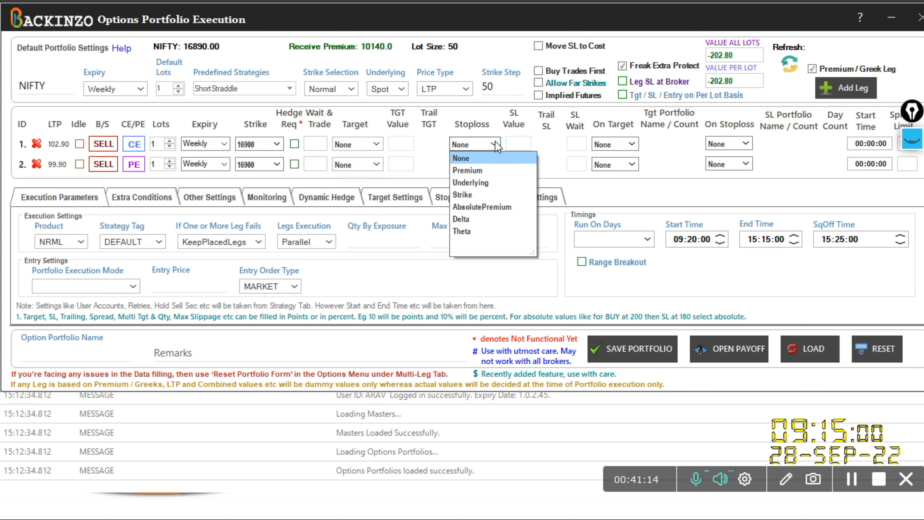
left_click(376, 145)
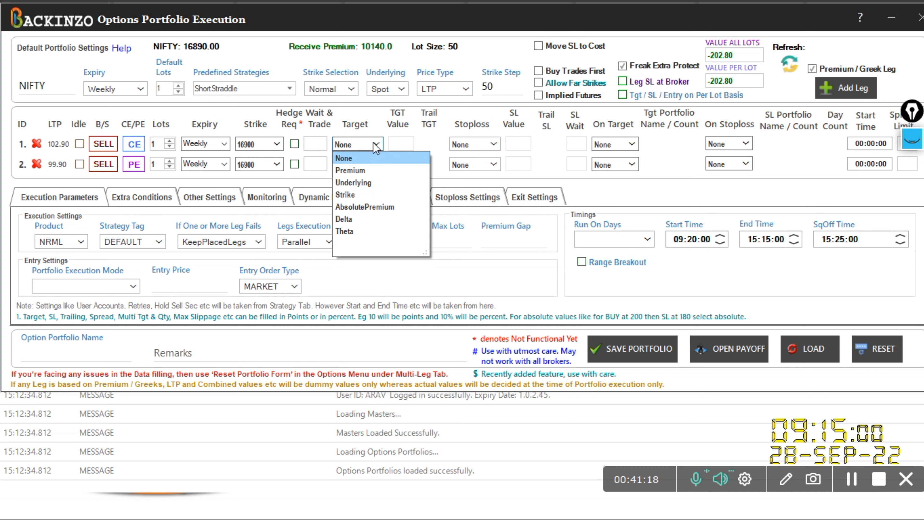
left_click(369, 169)
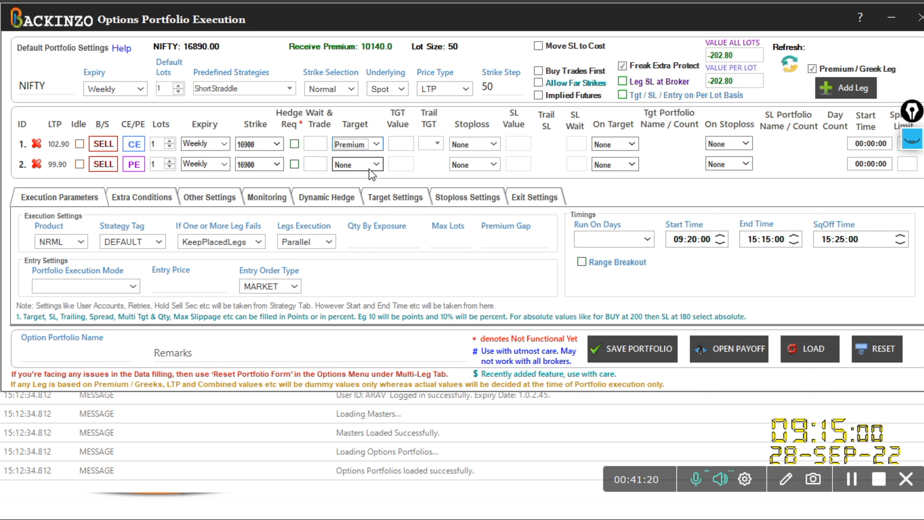
left_click(408, 148)
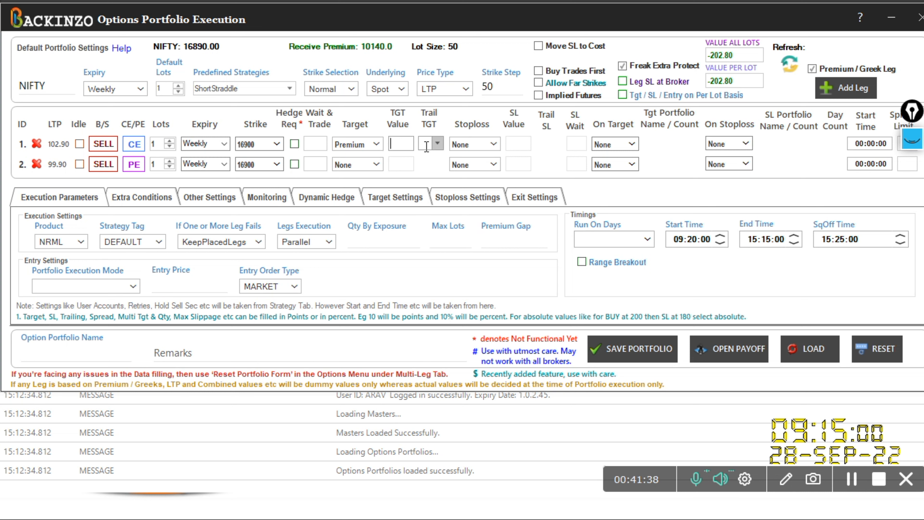
type("10%")
left_click(255, 142)
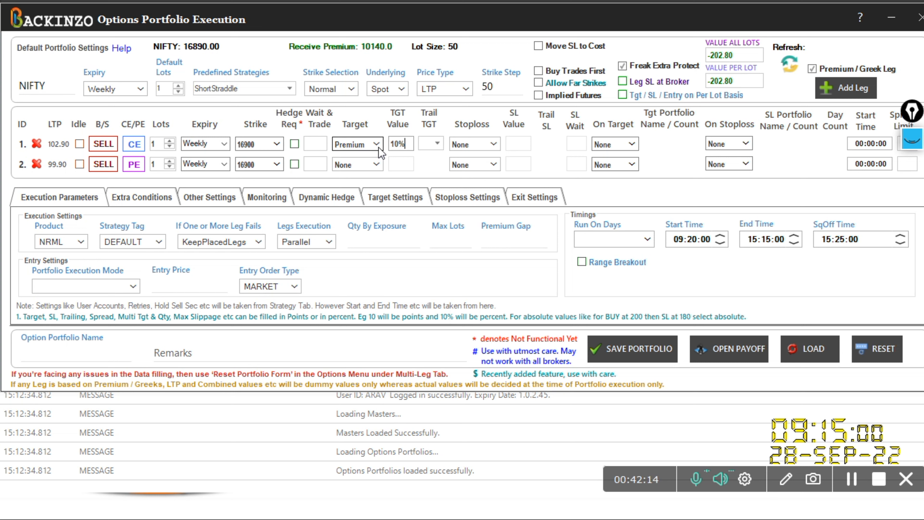
left_click(409, 143)
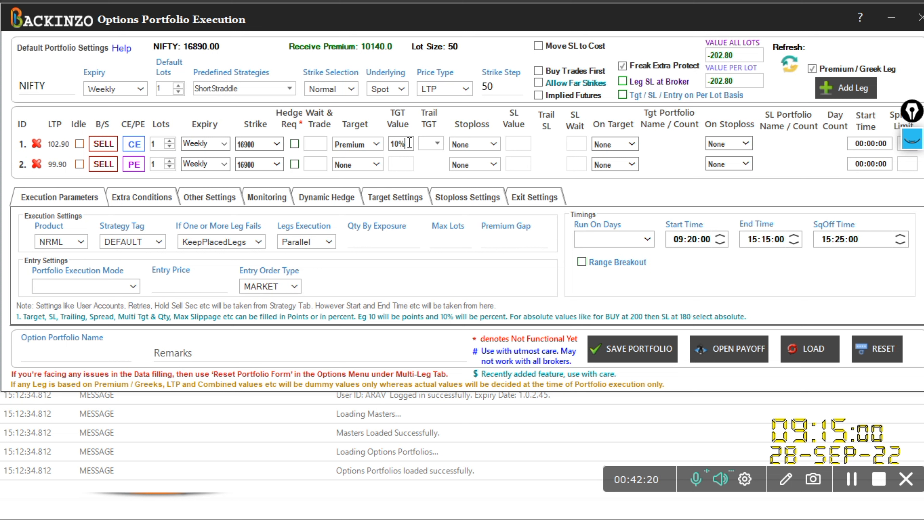
Step: Change the first leg's target type to AbsolutePremium with a target value of 80
left_click(377, 144)
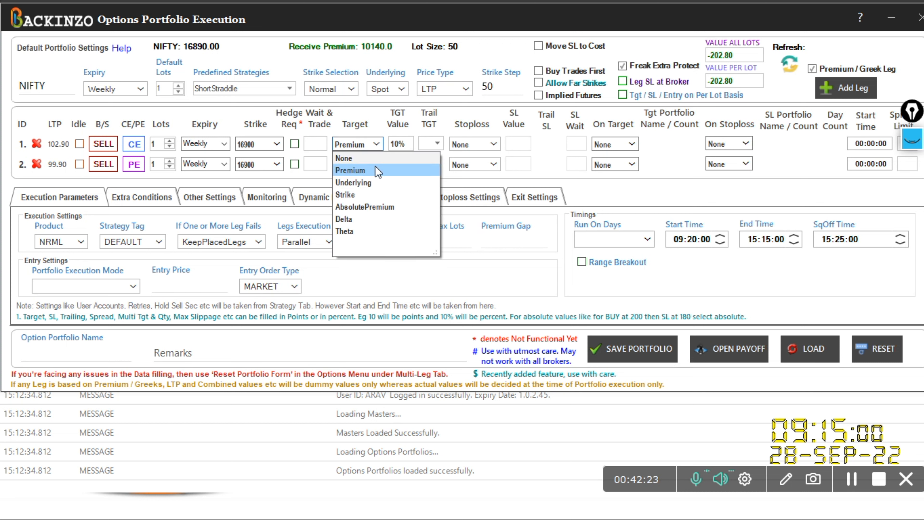
left_click(372, 206)
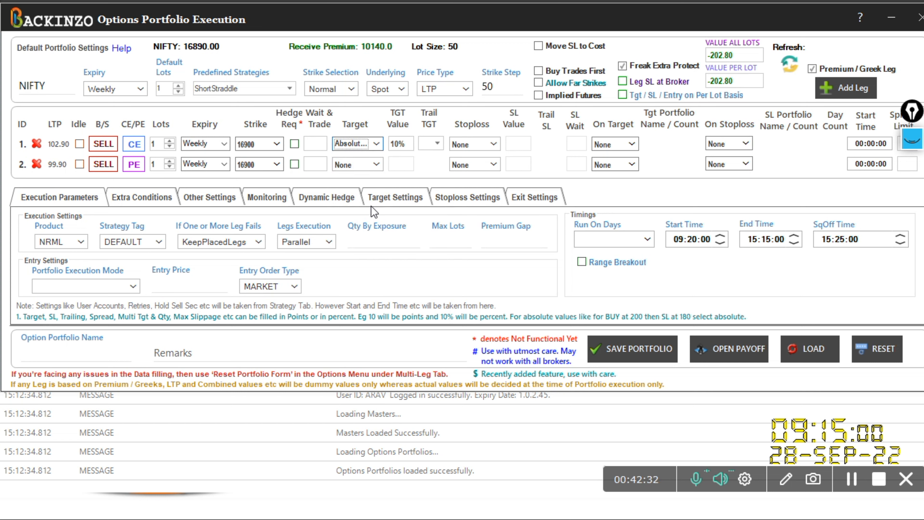
left_click(408, 144)
key("BackSpace")
key("BackSpace")
key("BackSpace")
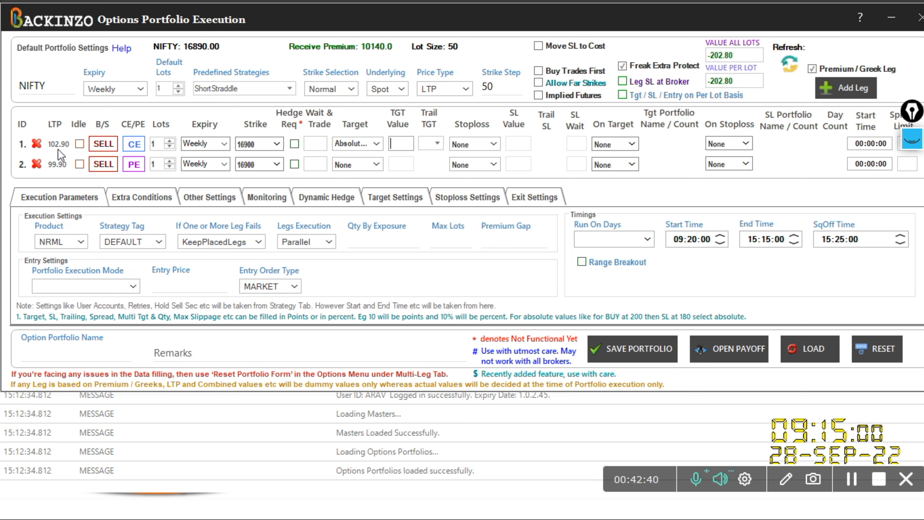
left_click(400, 144)
type("8080")
key("BackSpace")
key("BackSpace")
Step: Switch the first leg's target type to Underlying and review the remaining target types
left_click(381, 147)
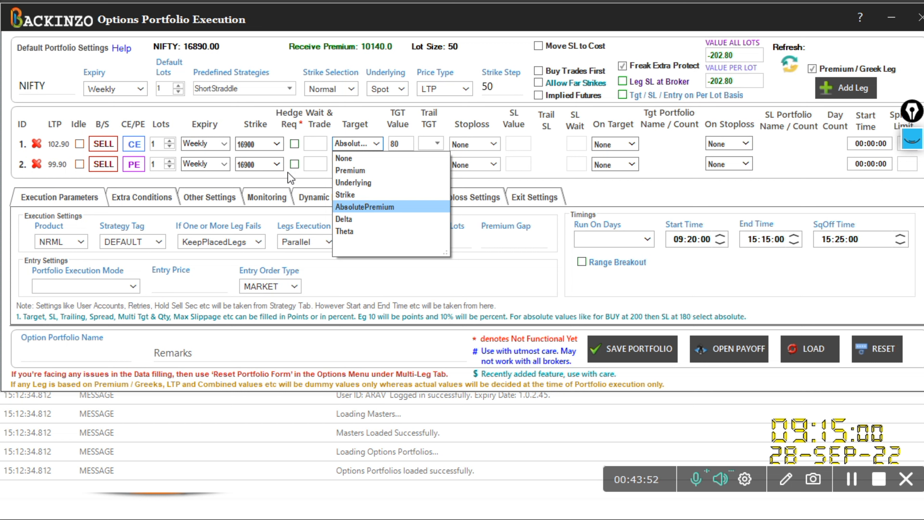
left_click(352, 181)
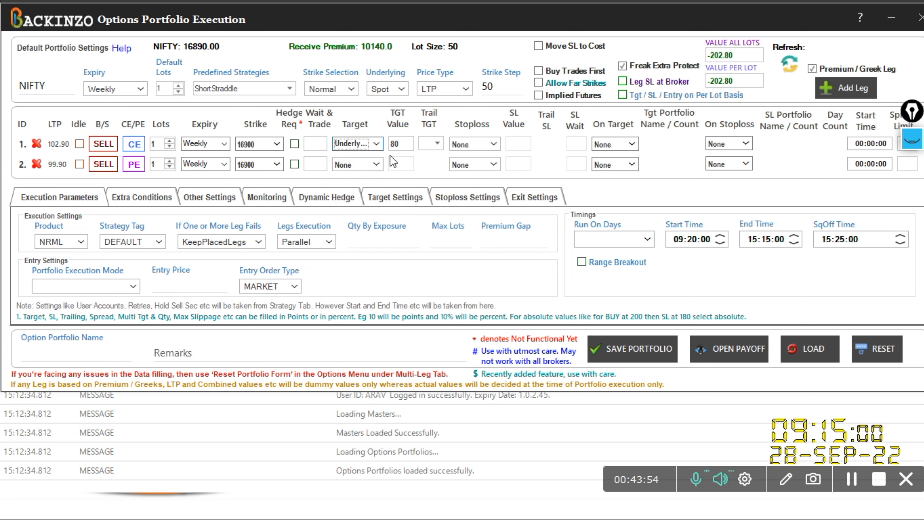
left_click(376, 145)
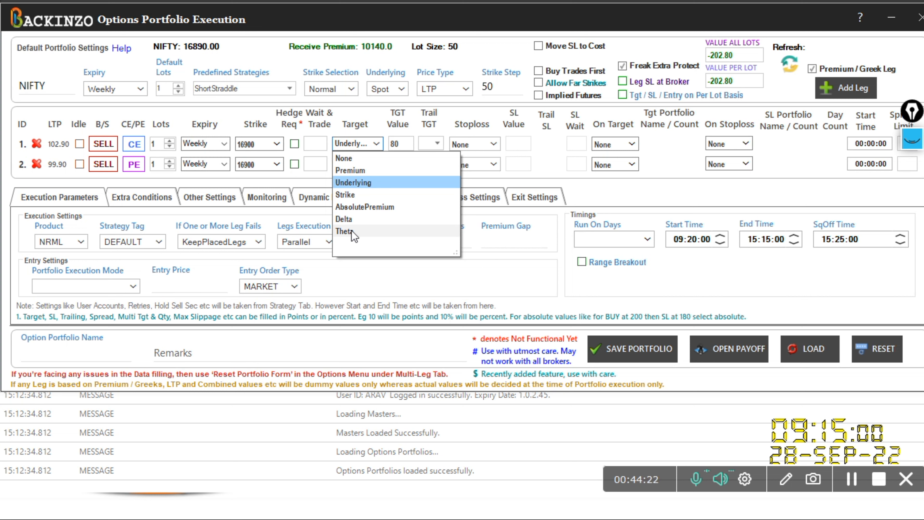
left_click(440, 112)
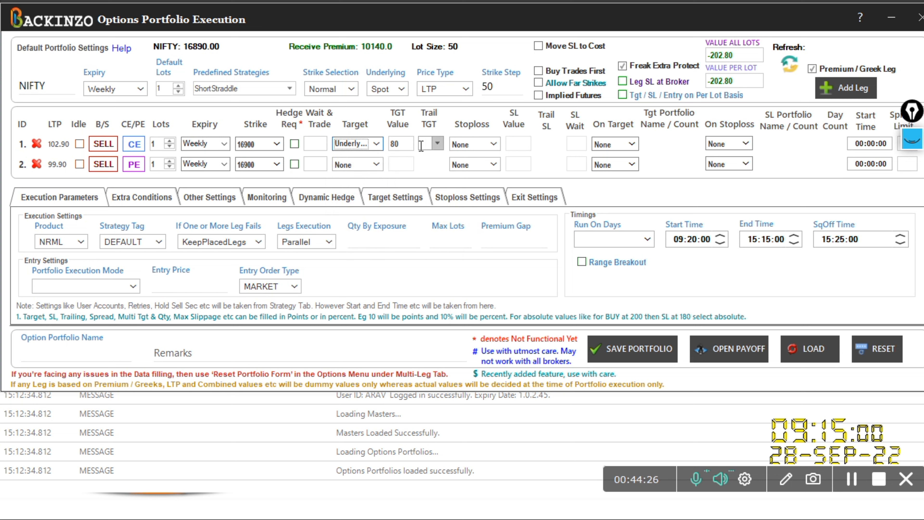
Step: Set the first leg's target type to Premium with a target value of 10%
left_click(379, 143)
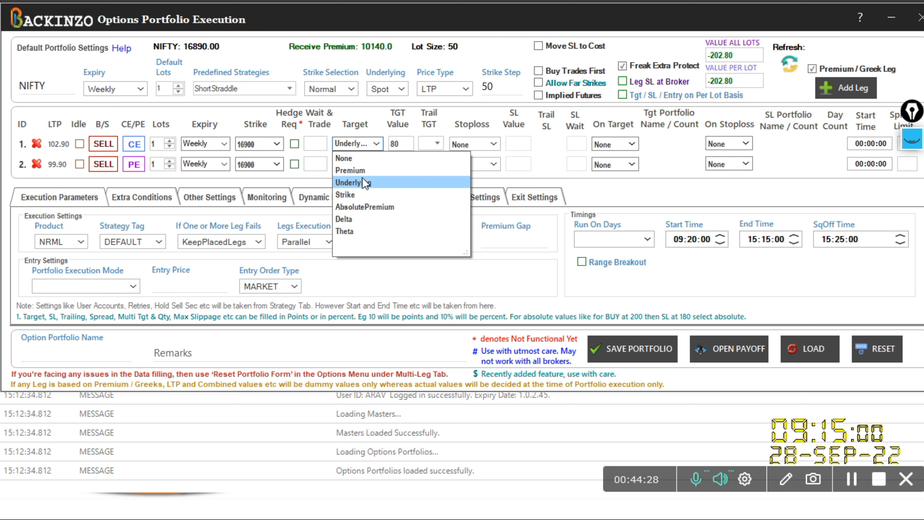
left_click(361, 171)
left_click(405, 145)
key("BackSpace")
key("BackSpace")
type("10%")
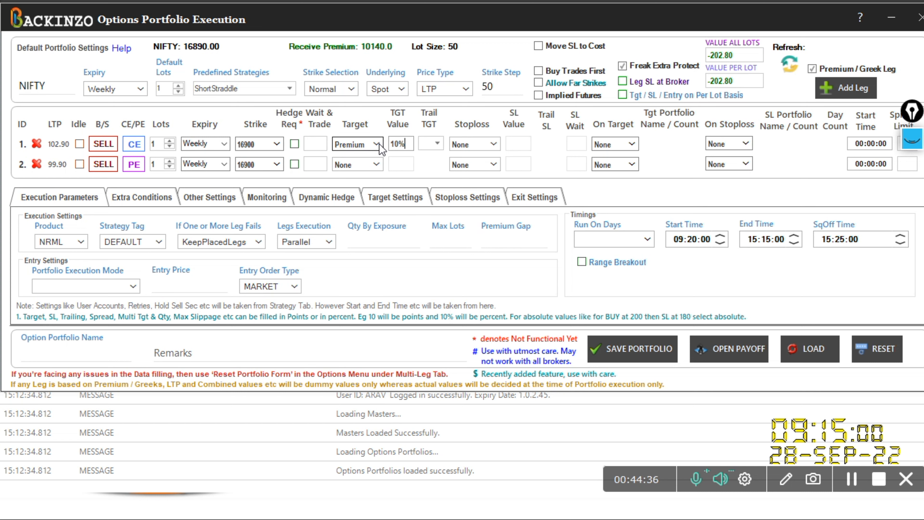
Step: Set the second leg's target type to Premium with a target value of 10%
left_click(380, 163)
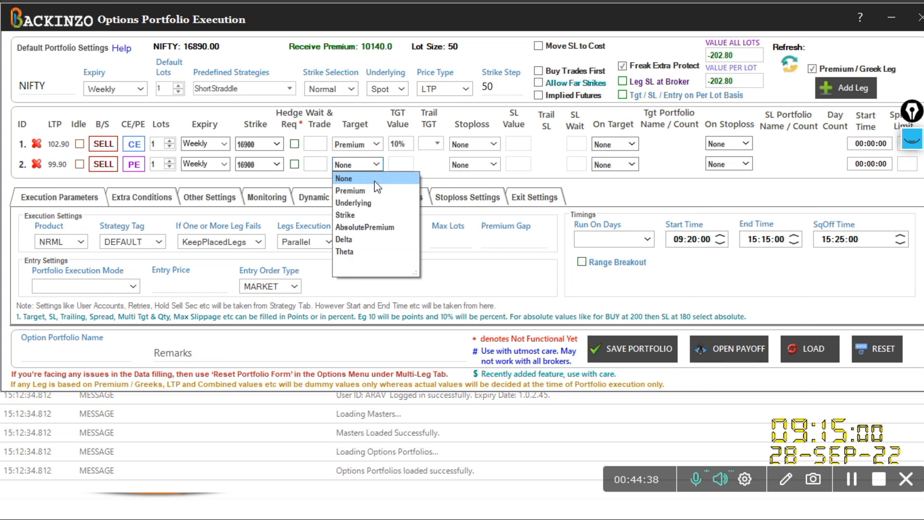
left_click(372, 191)
left_click(396, 164)
type("10%")
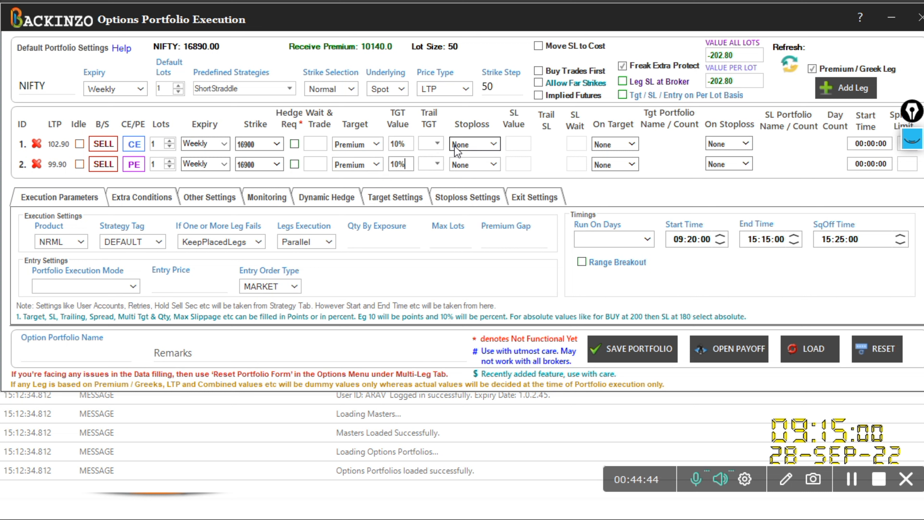
Step: Set both legs' stoploss type to Premium with a stoploss value of 5%
left_click(487, 145)
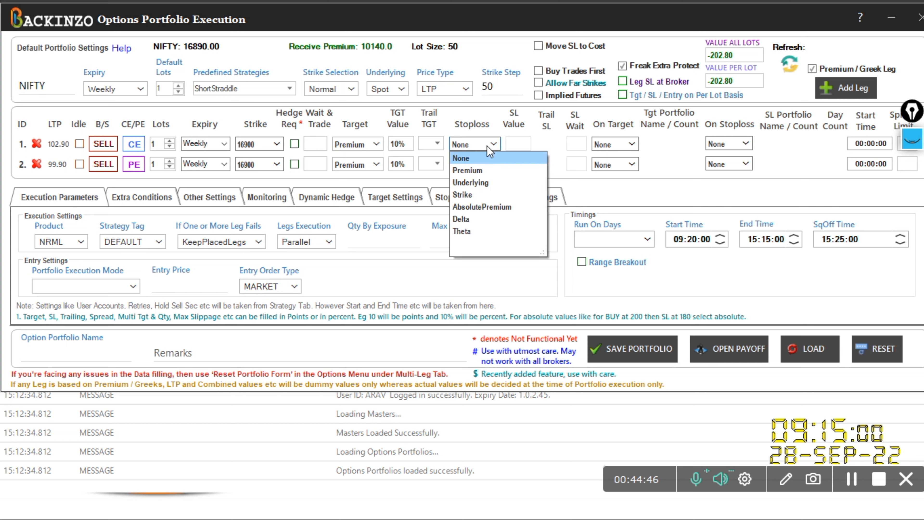
left_click(484, 174)
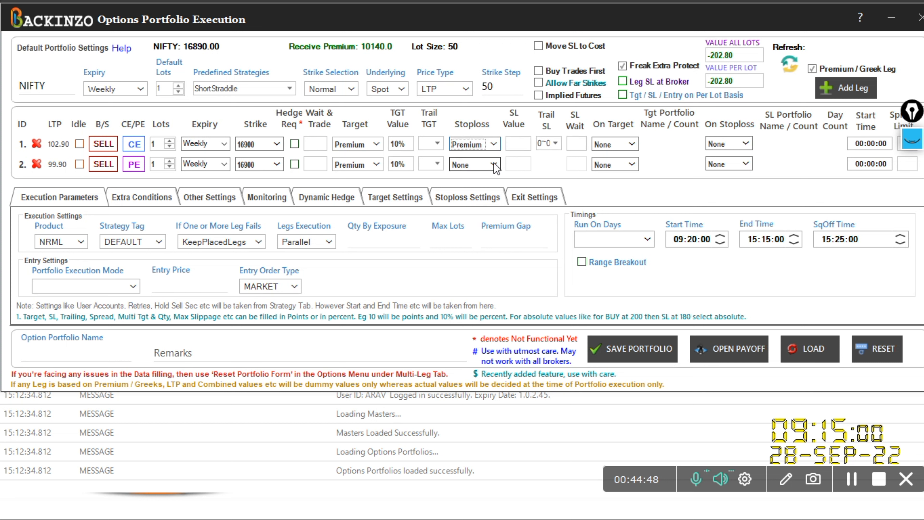
left_click(491, 165)
left_click(487, 191)
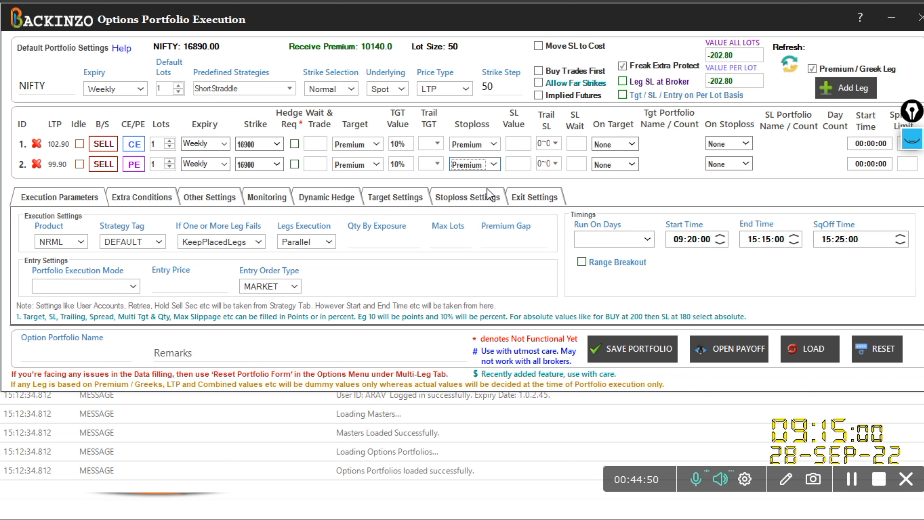
left_click(521, 148)
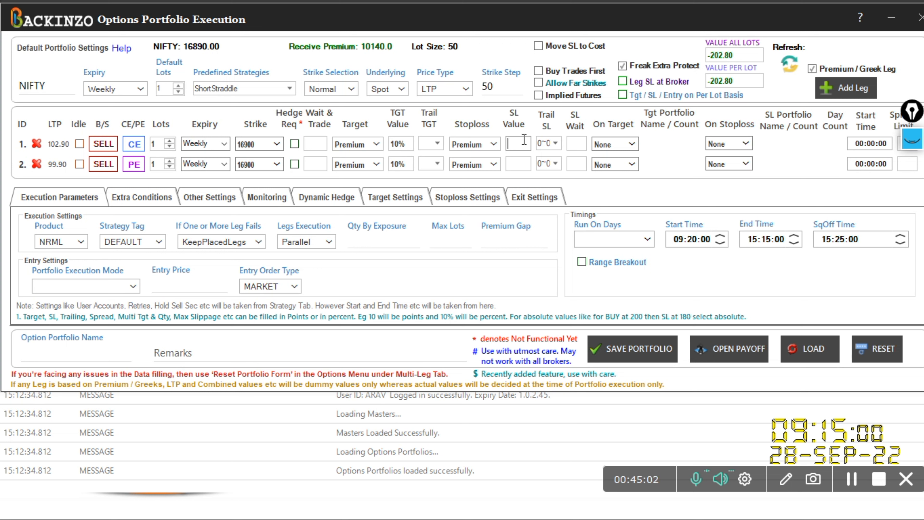
type("5%")
left_click(524, 163)
type("5%")
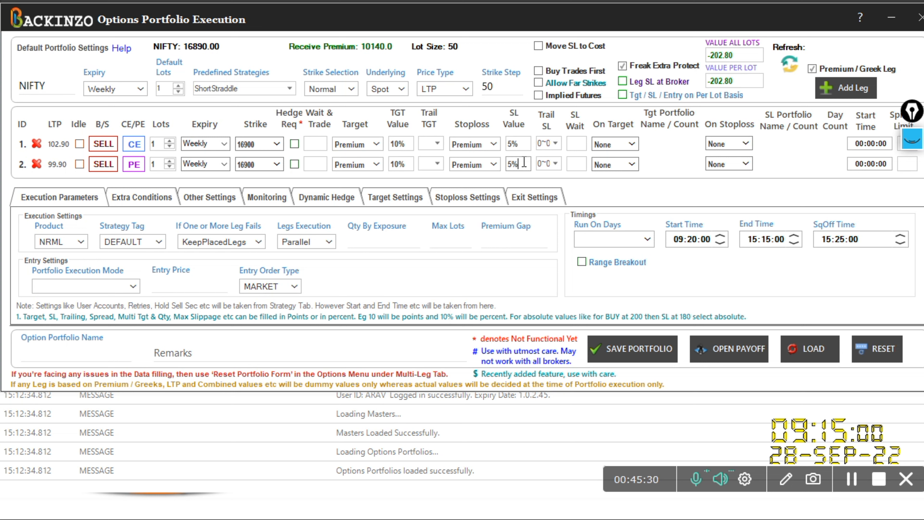
Step: Set the first leg's profit locking to lock a minimum profit of 500 if profit reaches 1000
left_click(438, 144)
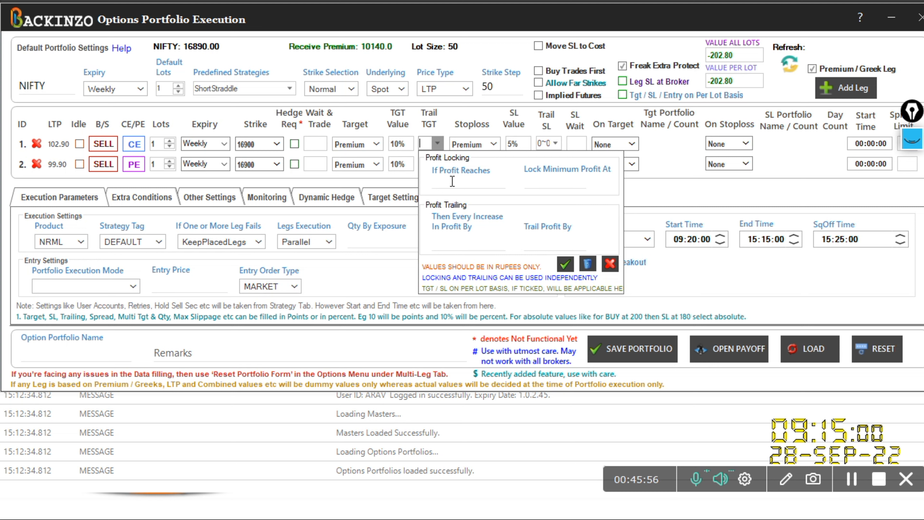
left_click(465, 182)
type("10000")
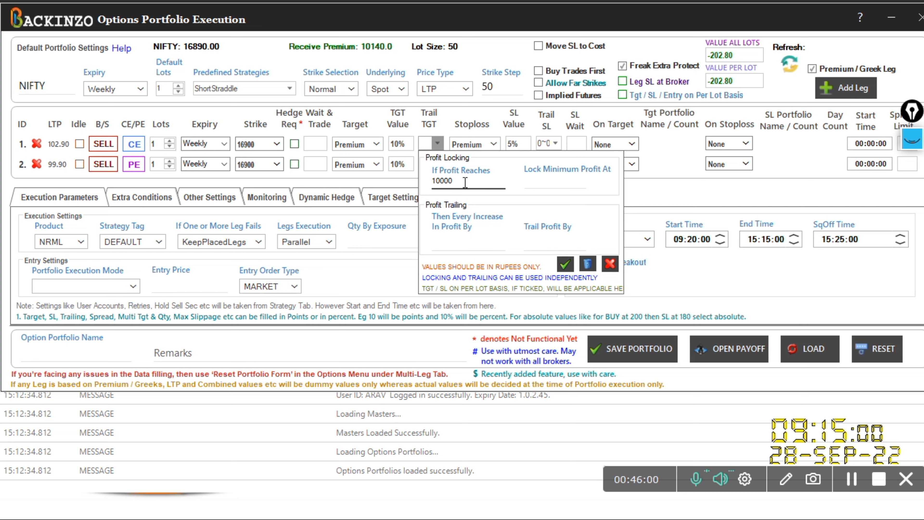
key("BackSpace")
left_click(539, 181)
type("500")
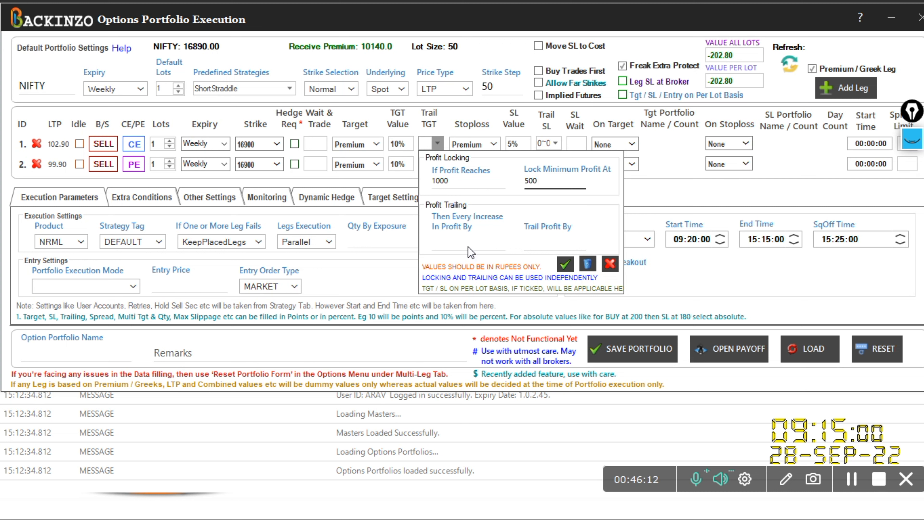
Step: Set the first leg's profit trailing to trail profit by 120 for every 200 increase in profit
left_click(449, 245)
type("100")
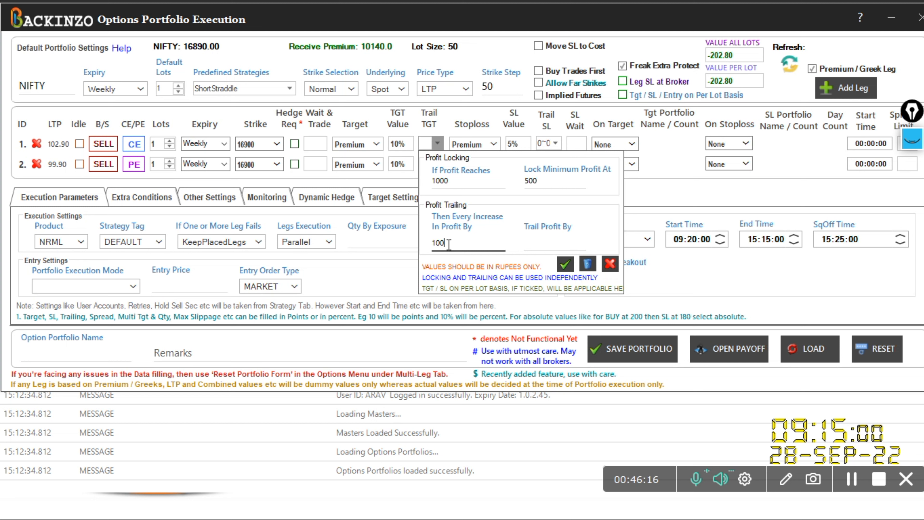
key("BackSpace")
key("BackSpace")
key("BackSpace")
type("200")
left_click(543, 243)
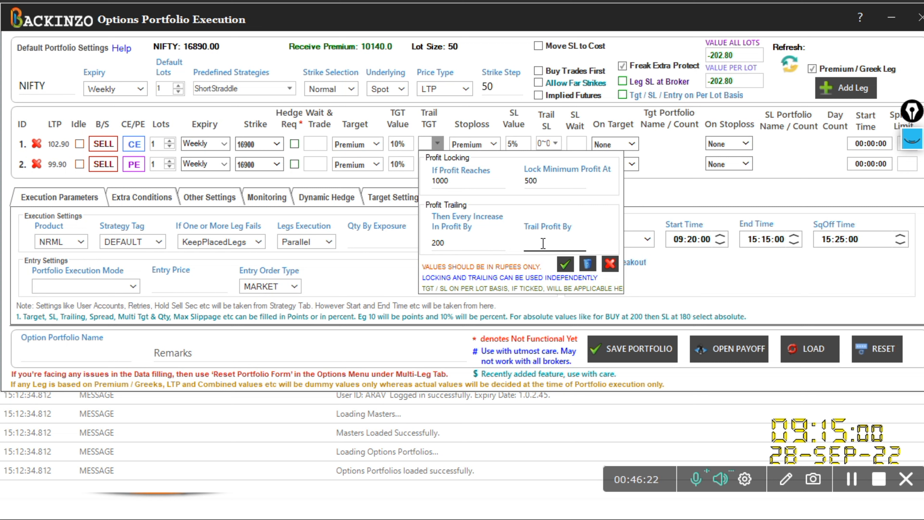
type("120")
Step: Clear both profit trailing values of the first leg and apply its trailing target settings
key("BackSpace")
key("BackSpace")
key("BackSpace")
left_click(448, 243)
key("BackSpace")
key("BackSpace")
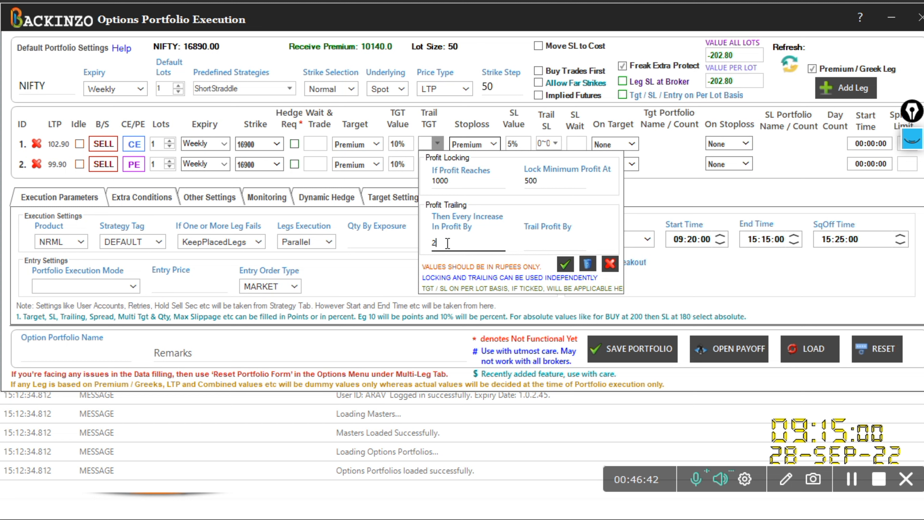
key("BackSpace")
left_click(566, 264)
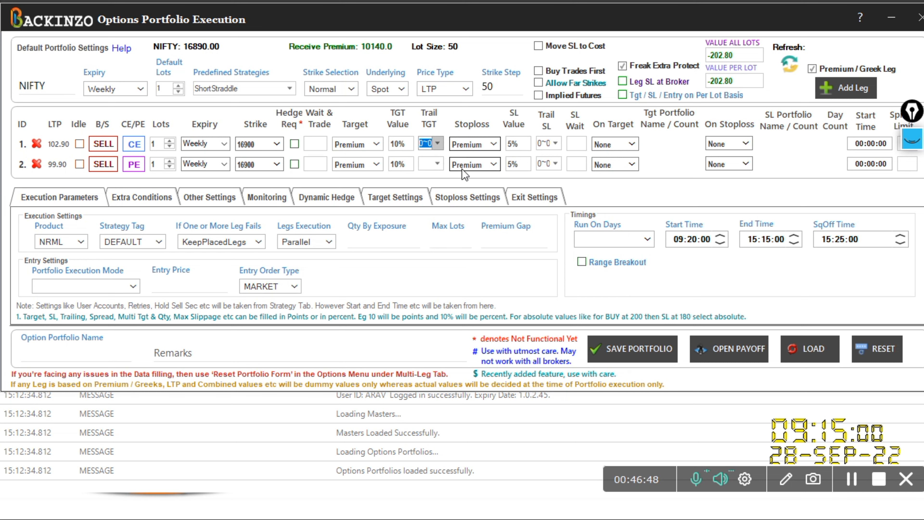
Step: Clear the first leg's remaining profit locking values and close its trailing target settings
left_click(437, 142)
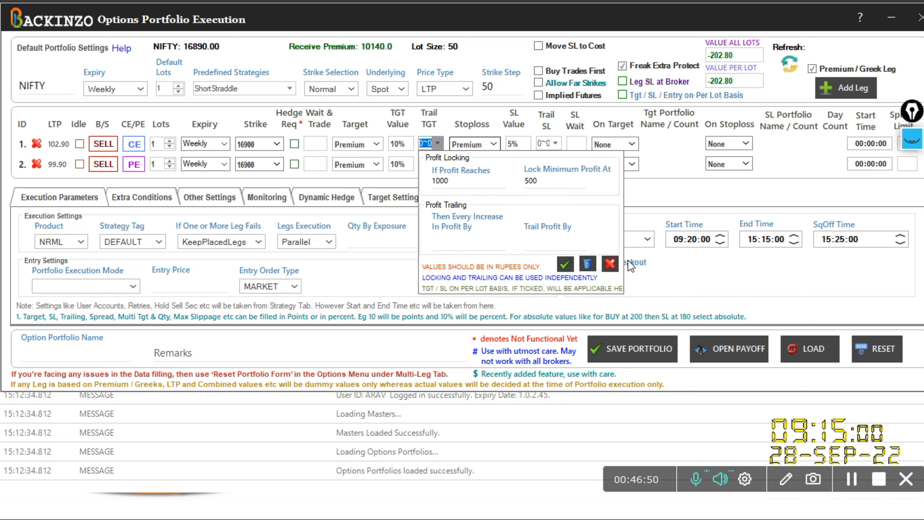
left_click(604, 271)
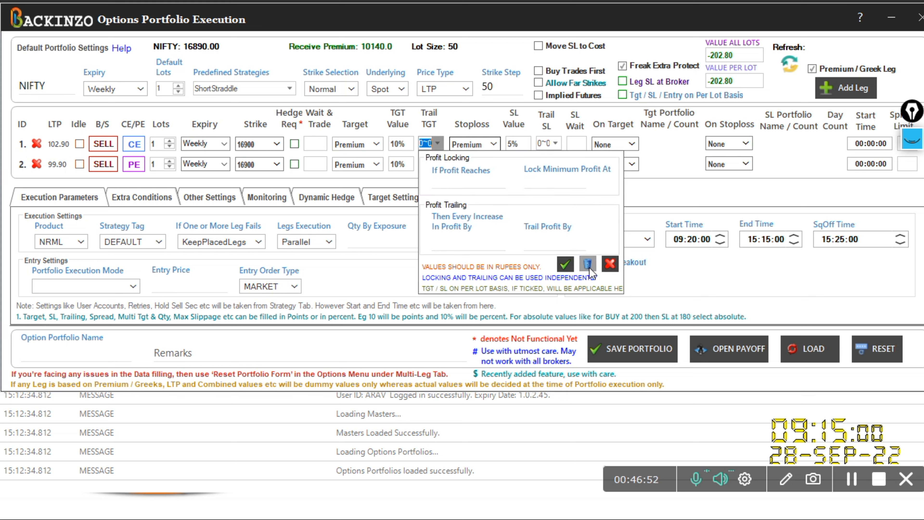
left_click(686, 160)
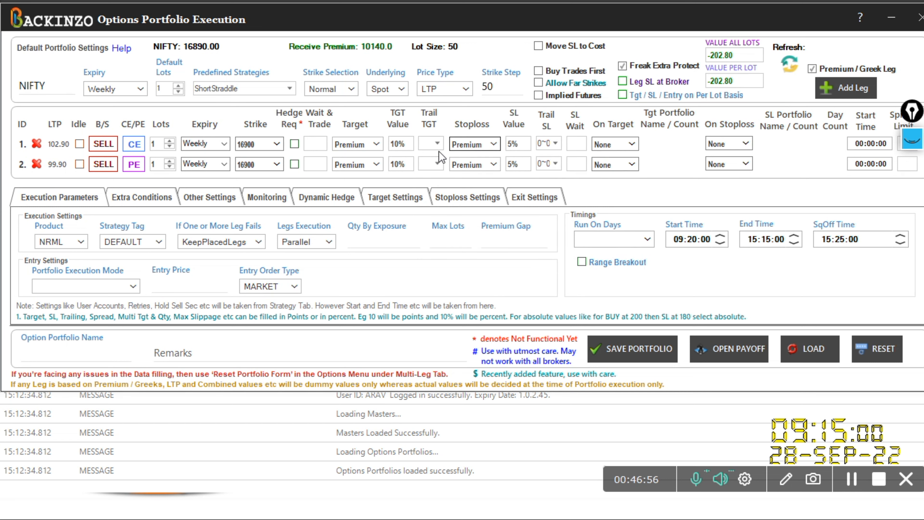
Step: Examine the first leg's SL trailing settings for profit increase and trail amount, and close them without editing
left_click(560, 143)
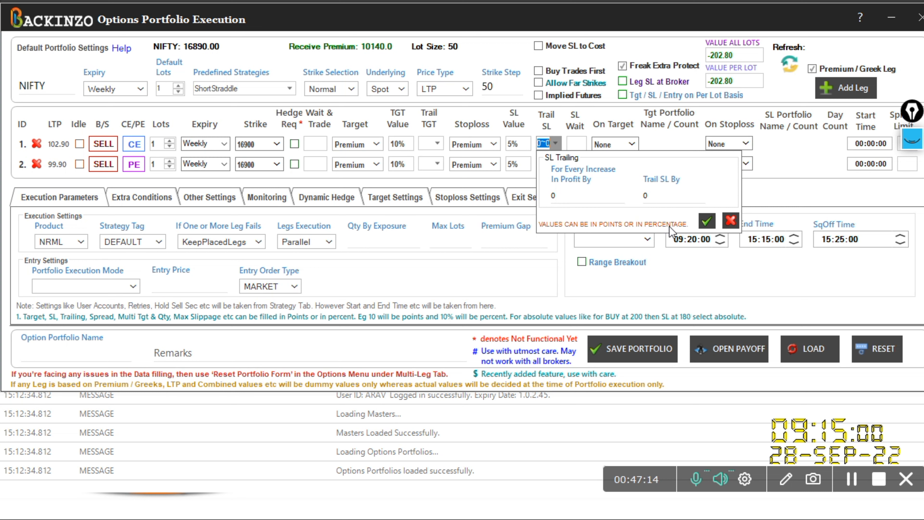
left_click(732, 220)
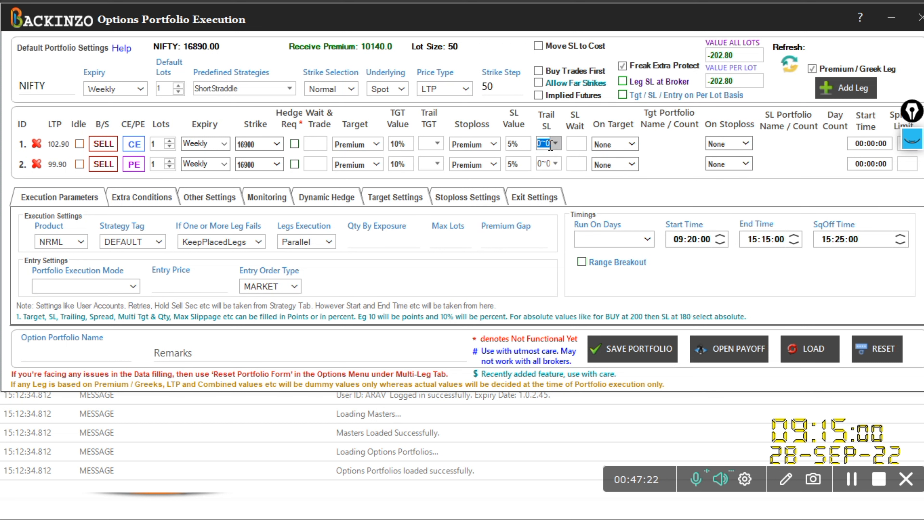
left_click(556, 144)
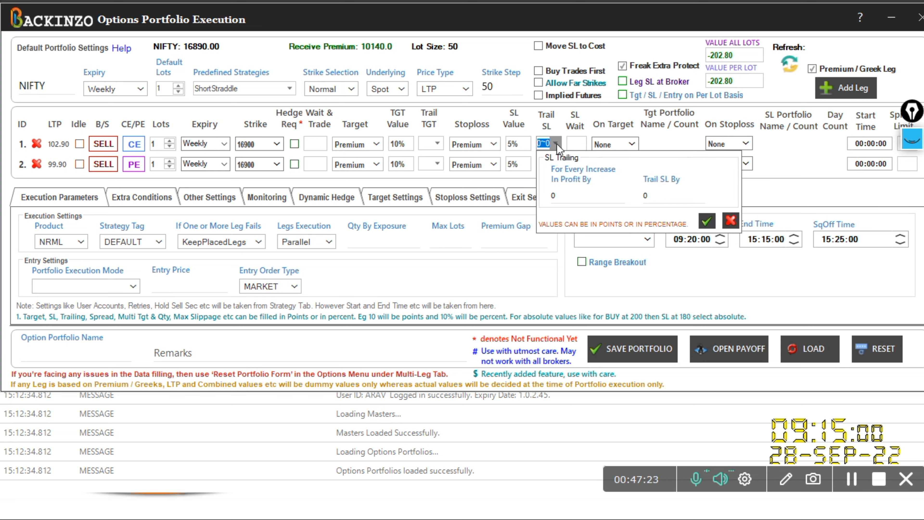
left_click(729, 218)
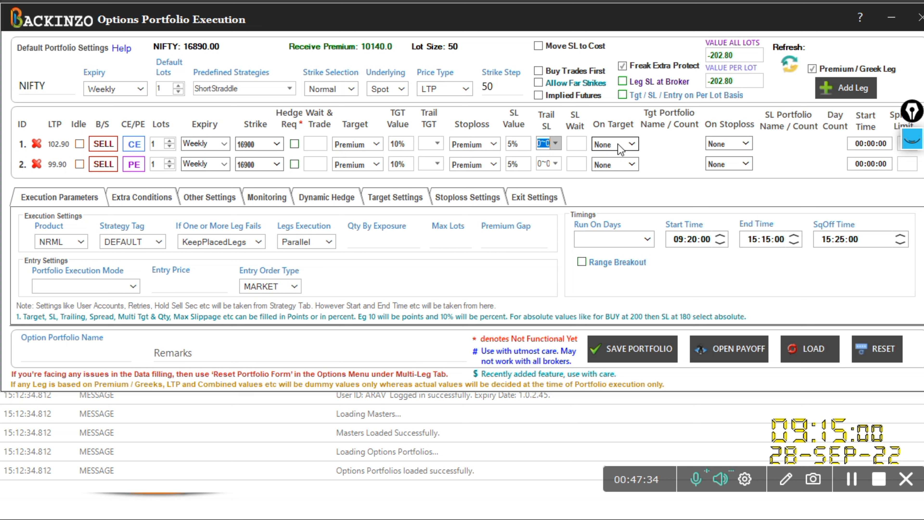
left_click(557, 144)
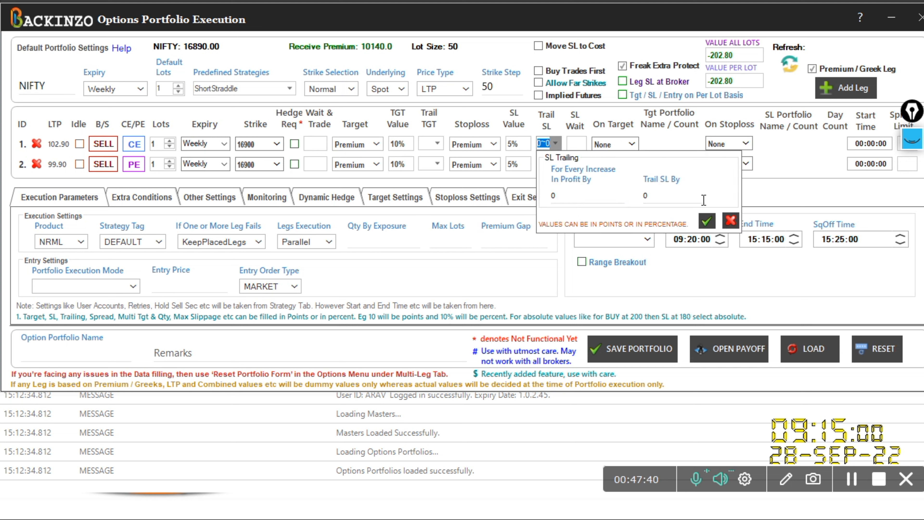
left_click(765, 204)
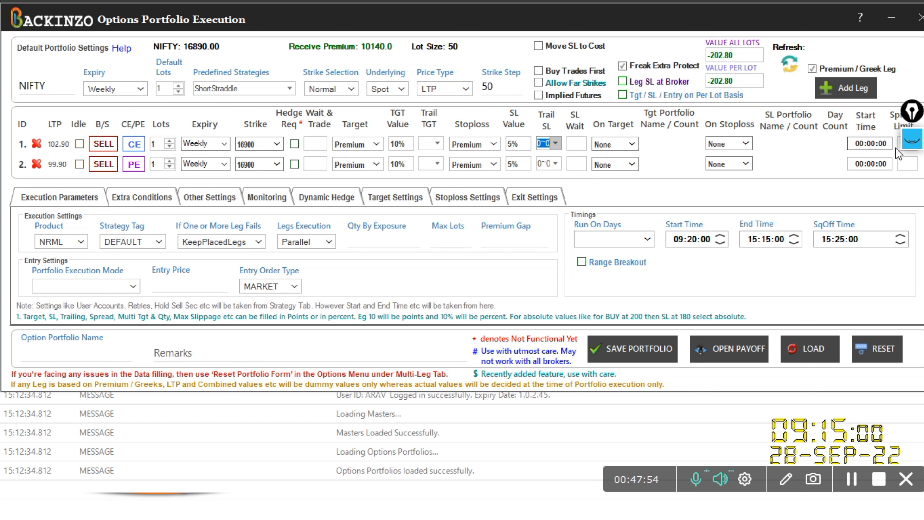
Step: Mark the form's four sections and the settings categories through Dynamic Hedge with yellow pen strokes, and hide the annotations
left_click(918, 145)
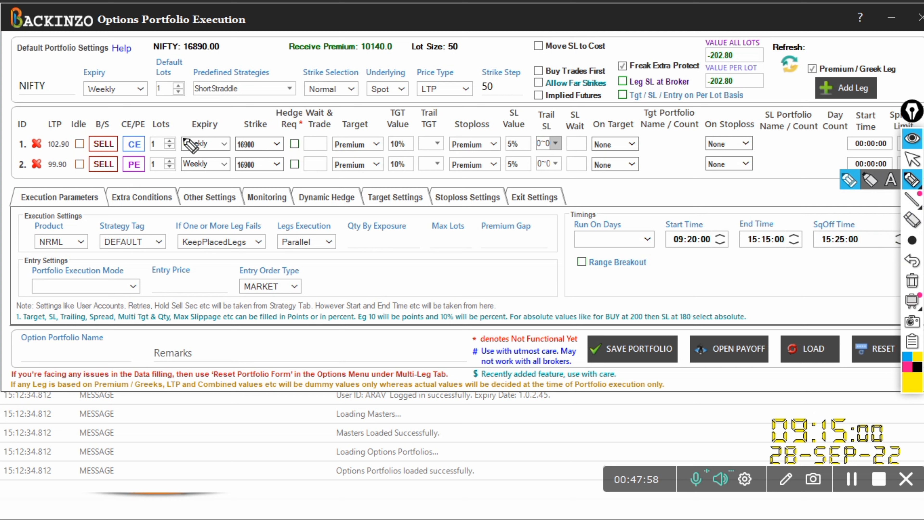
mouse_move(8, 36)
left_mouse_down()
mouse_move(3, 98)
mouse_move(23, 103)
mouse_move(4, 117)
mouse_move(3, 181)
mouse_move(19, 181)
mouse_move(3, 190)
mouse_move(2, 291)
mouse_move(32, 290)
left_mouse_up()
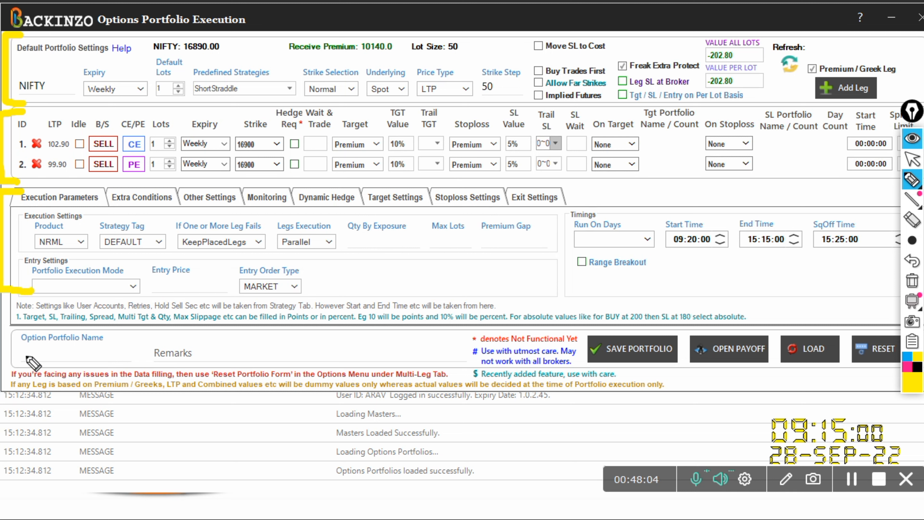
mouse_move(33, 323)
left_mouse_down()
mouse_move(1, 377)
mouse_move(33, 377)
left_mouse_up()
mouse_move(8, 229)
left_mouse_down()
mouse_move(16, 238)
mouse_move(38, 220)
left_mouse_up()
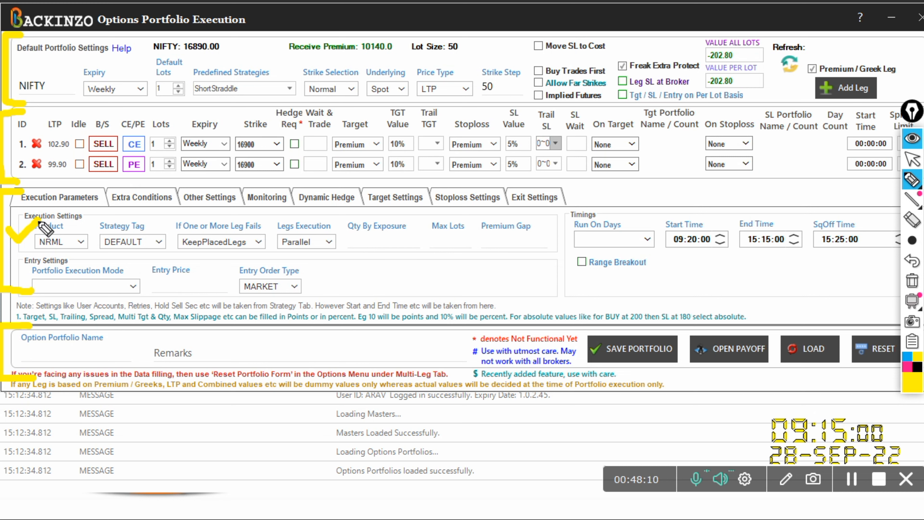
mouse_move(63, 184)
left_mouse_down()
mouse_move(74, 189)
mouse_move(86, 176)
mouse_move(139, 190)
mouse_move(160, 178)
mouse_move(199, 187)
mouse_move(224, 174)
mouse_move(333, 187)
mouse_move(355, 174)
left_mouse_up()
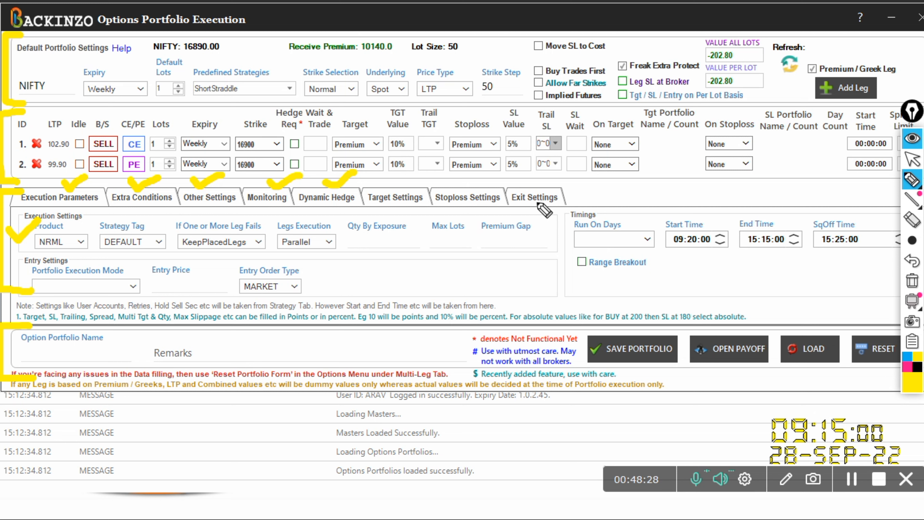
left_click(912, 138)
Step: Review the Product and Strategy Tag options in the Execution Parameters settings
left_click(60, 197)
mouse_move(74, 249)
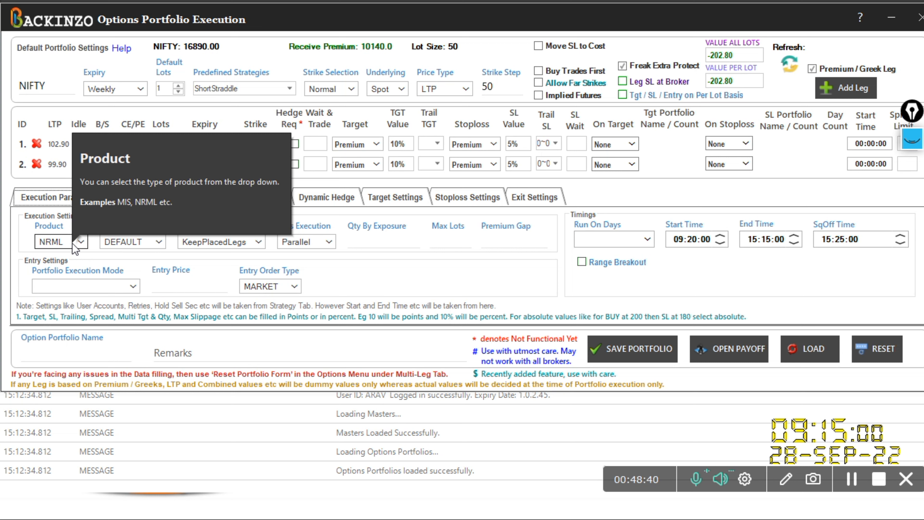
left_click(81, 241)
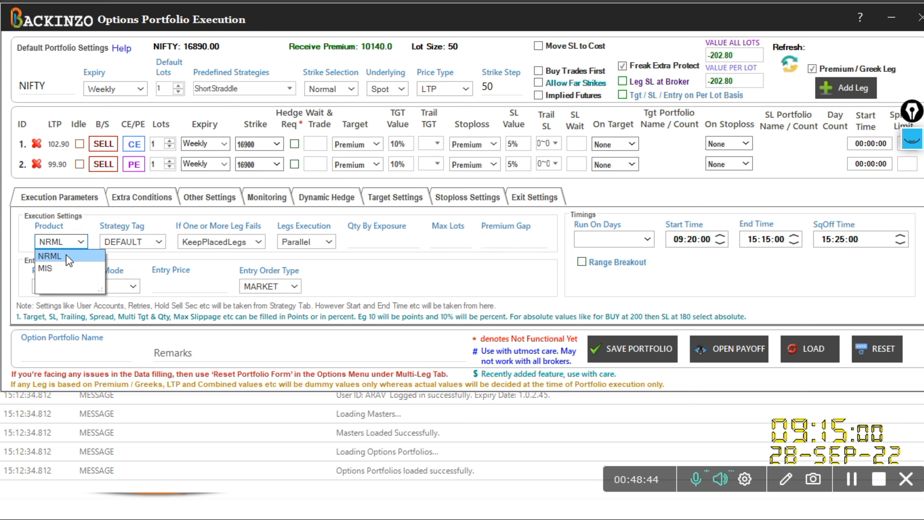
left_click(117, 222)
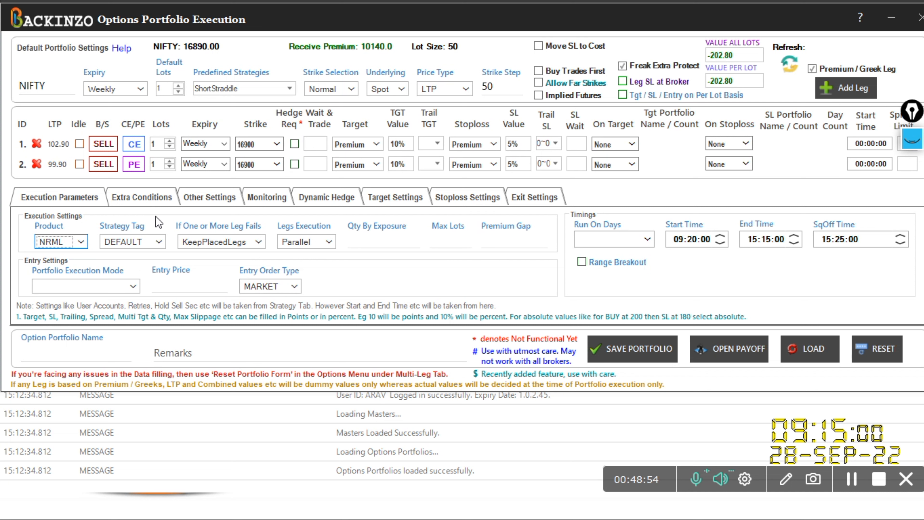
left_click(158, 241)
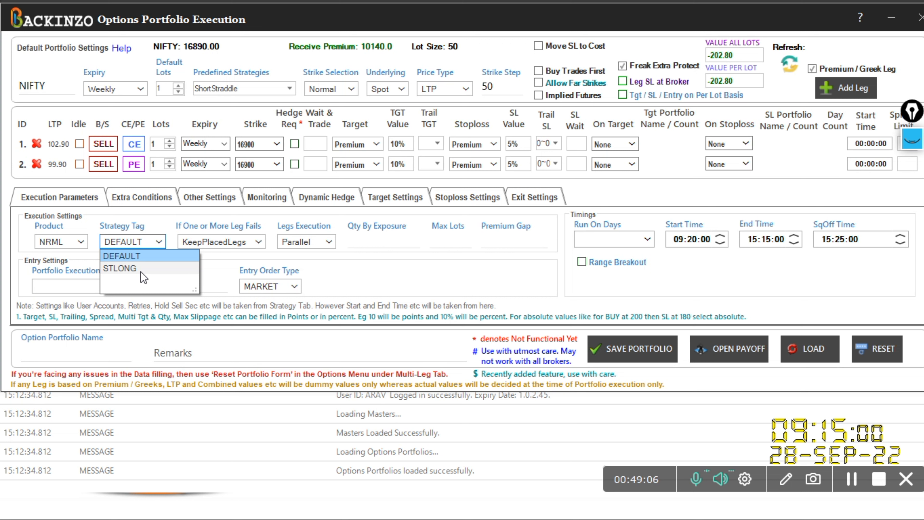
left_click(141, 257)
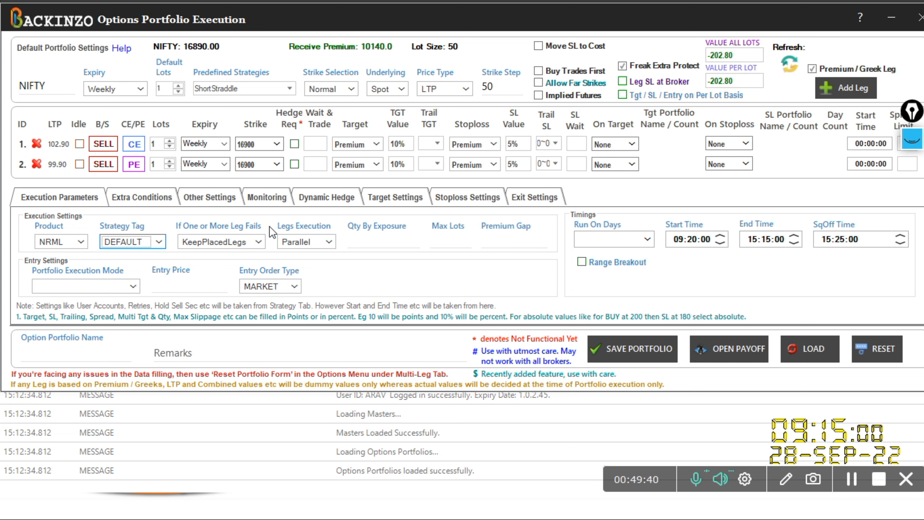
Step: Switch the action for failed legs to ExitPlacedLegs, and set it back to KeepPlacedLegs
left_click(259, 242)
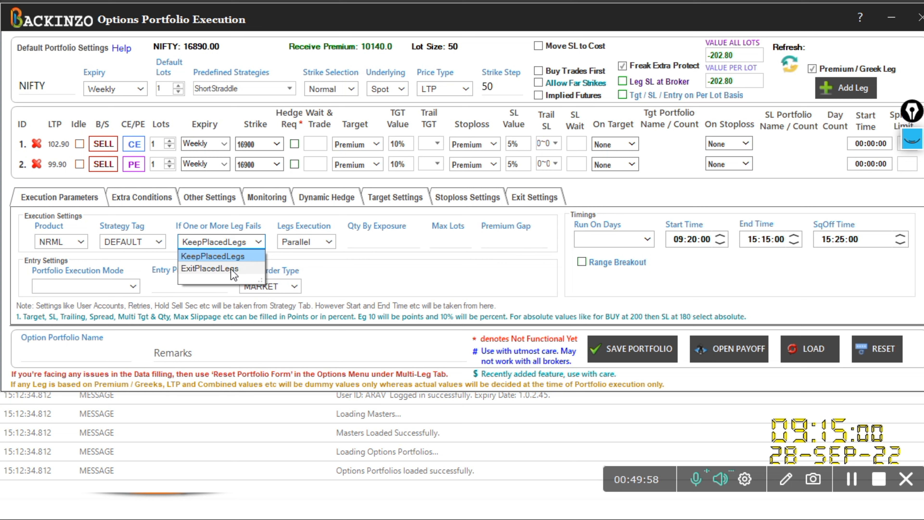
key("Down")
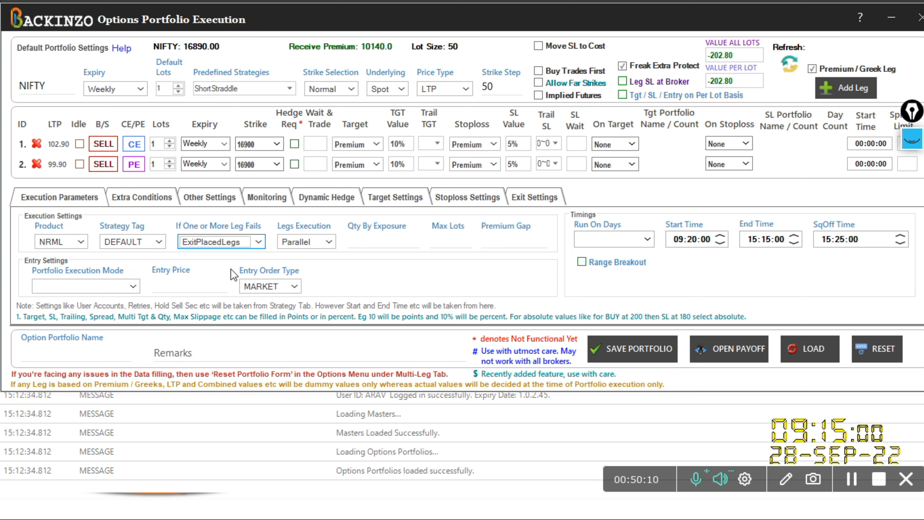
left_click(257, 242)
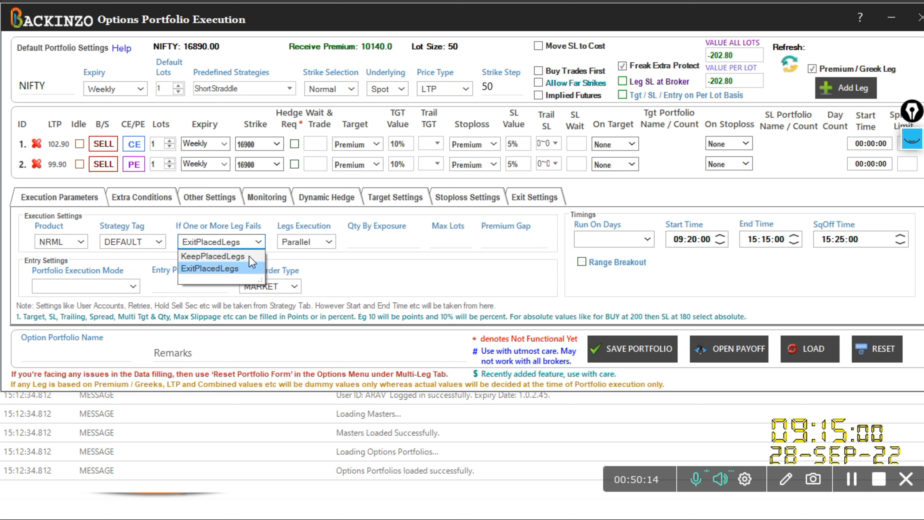
left_click(249, 256)
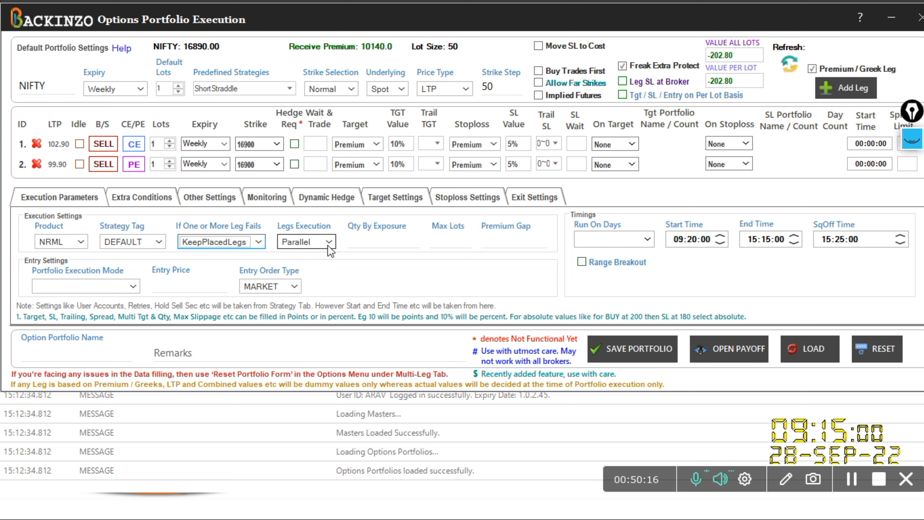
Step: Set the portfolio's Legs Execution to Sequential
mouse_move(328, 246)
left_click(330, 242)
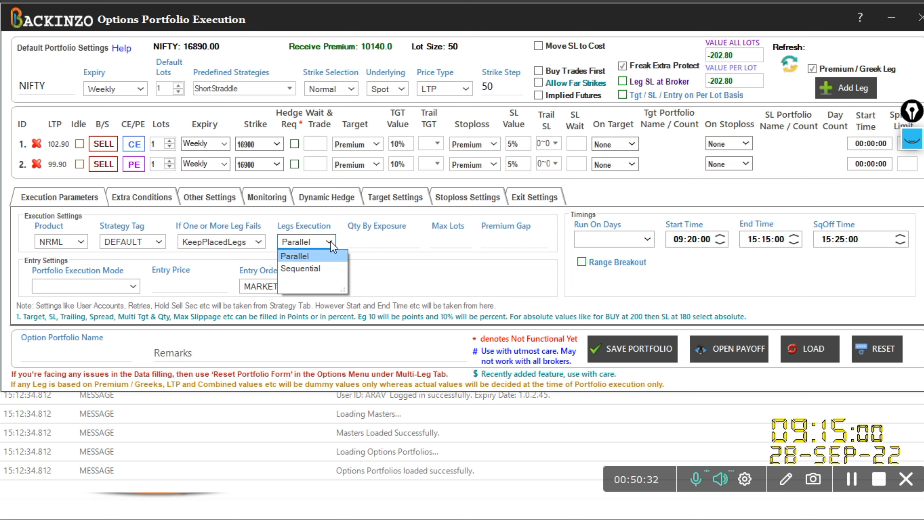
left_click(317, 269)
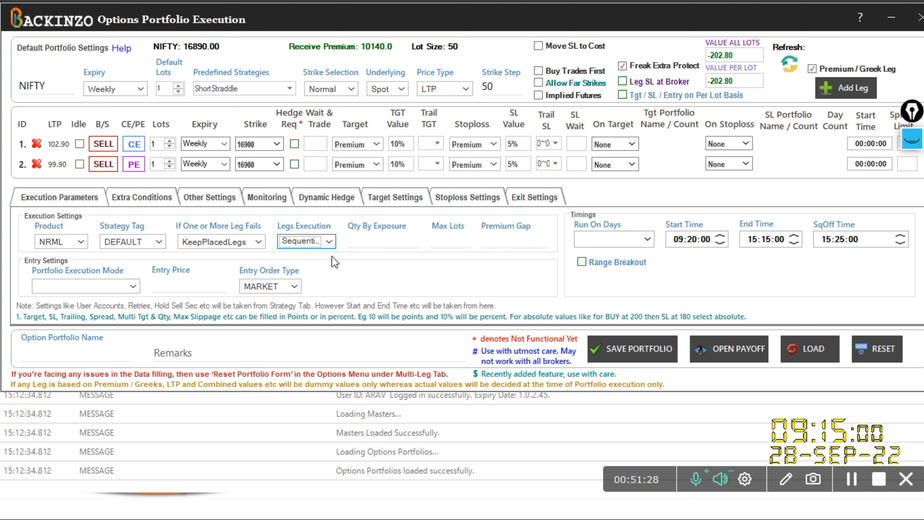
Step: Enter a Premium Gap of 10%, and clear the value again
mouse_move(371, 242)
left_click(502, 245)
type("10%")
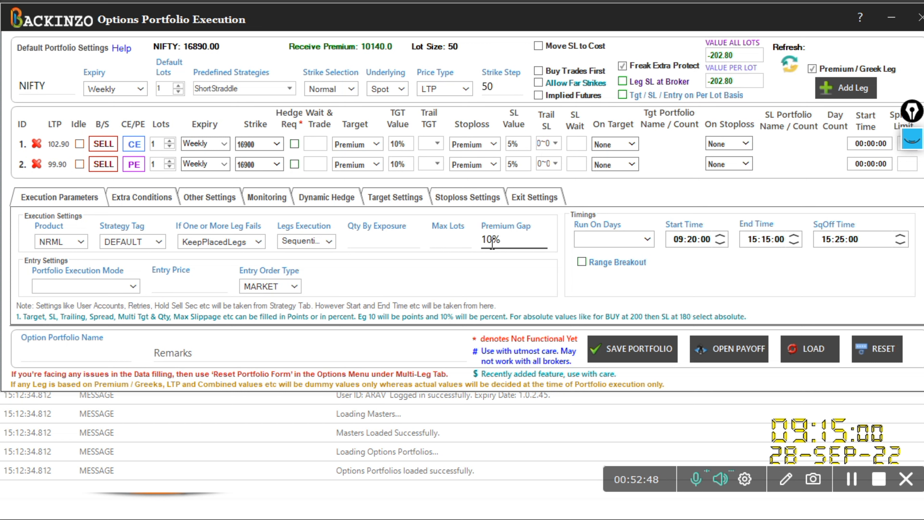
mouse_move(492, 243)
key("BackSpace")
key("BackSpace")
key("BackSpace")
Step: Set the Portfolio Execution Mode to StartTime and schedule the portfolio to run on all days
left_click(133, 287)
left_click(67, 304)
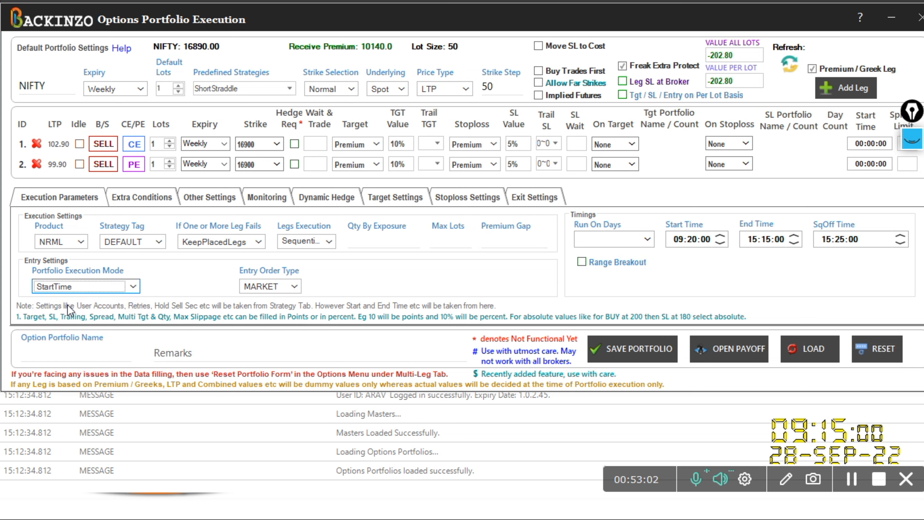
left_click(606, 241)
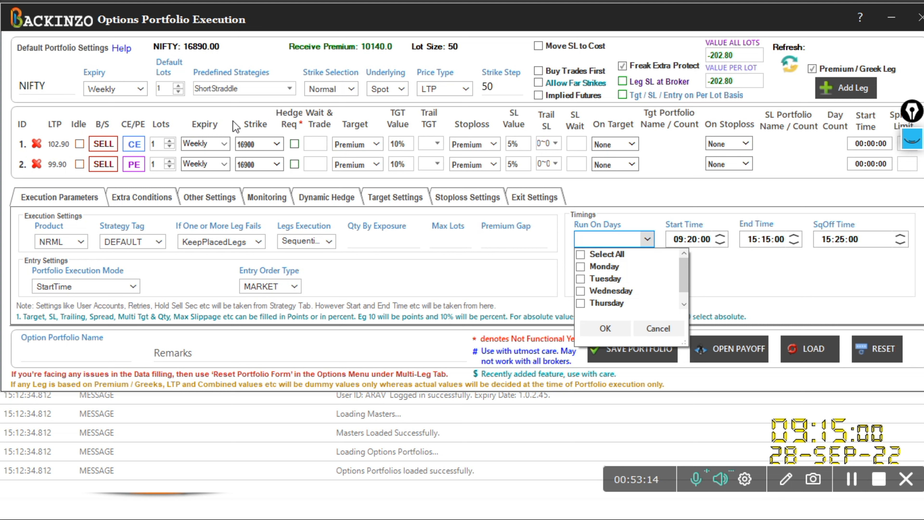
left_click(581, 254)
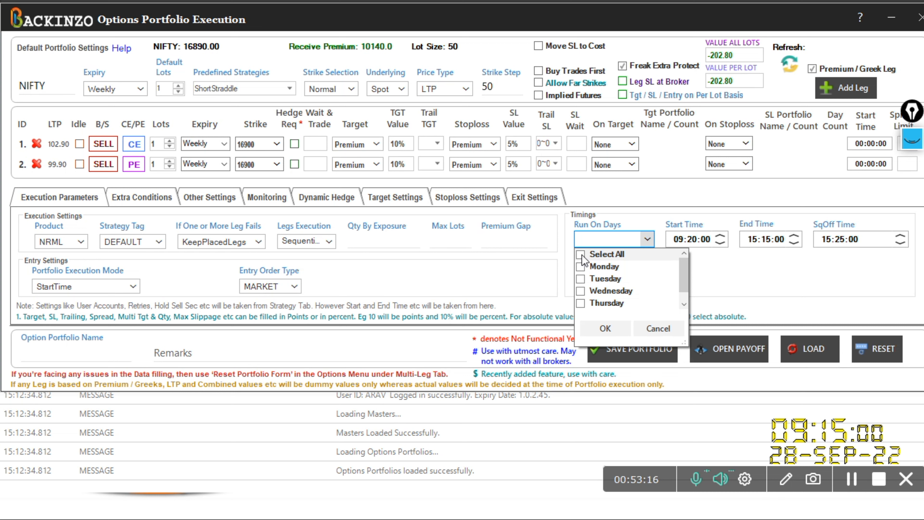
left_click(615, 327)
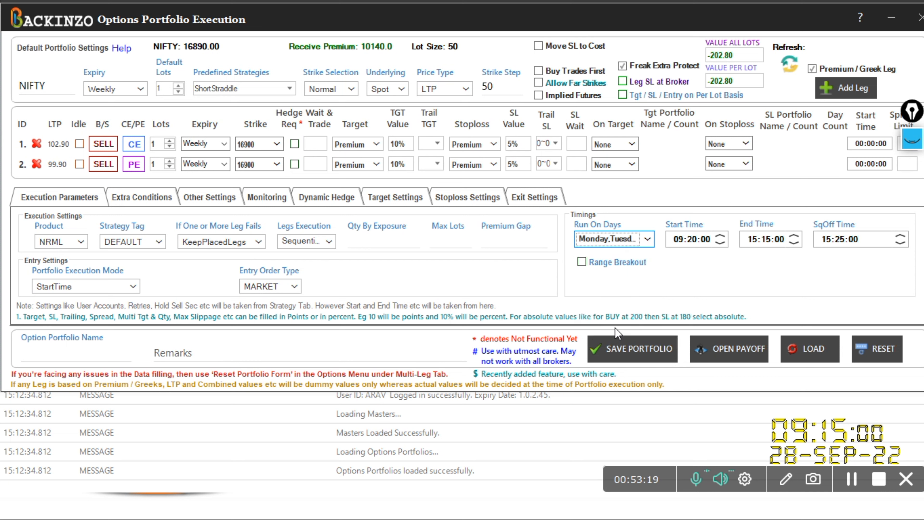
Step: Raise the Start Time hour and return it to 09:20:00, and review the Portfolio Execution Mode options
left_click(725, 237)
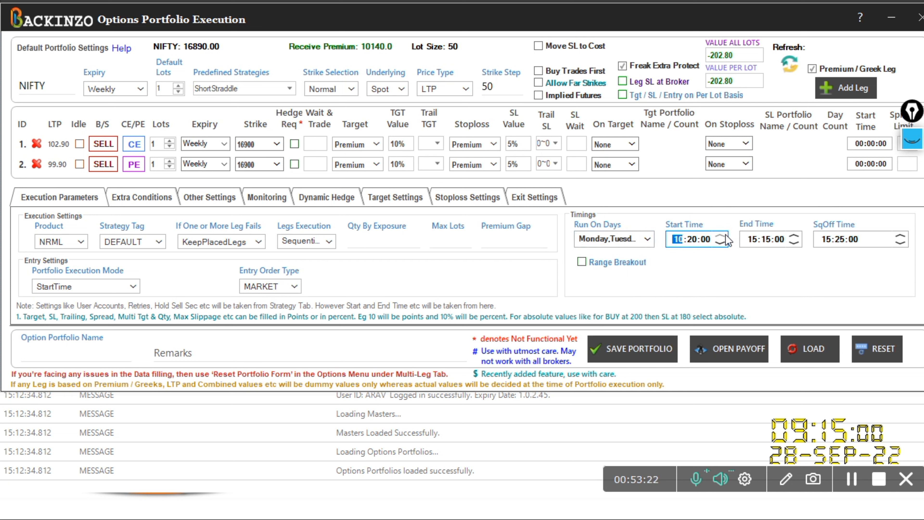
left_click(725, 237)
left_click(722, 243)
left_click(722, 243)
left_click(131, 286)
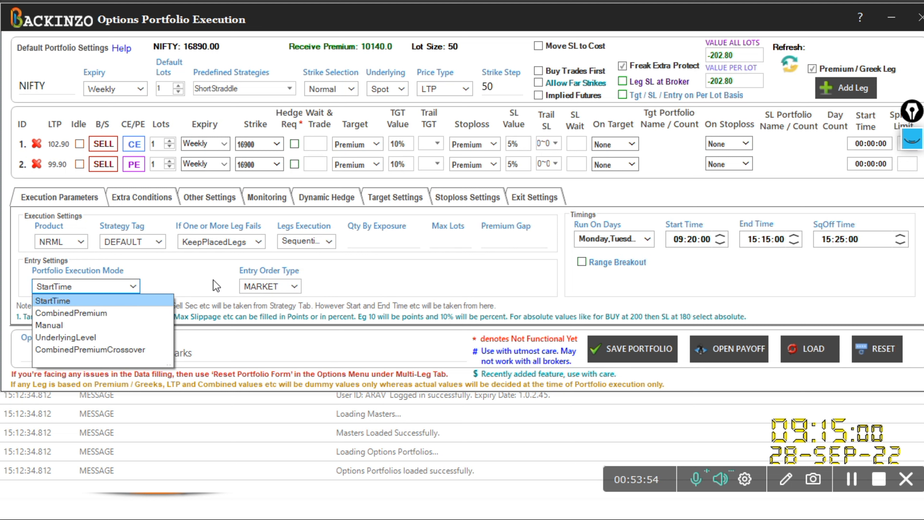
left_click(162, 288)
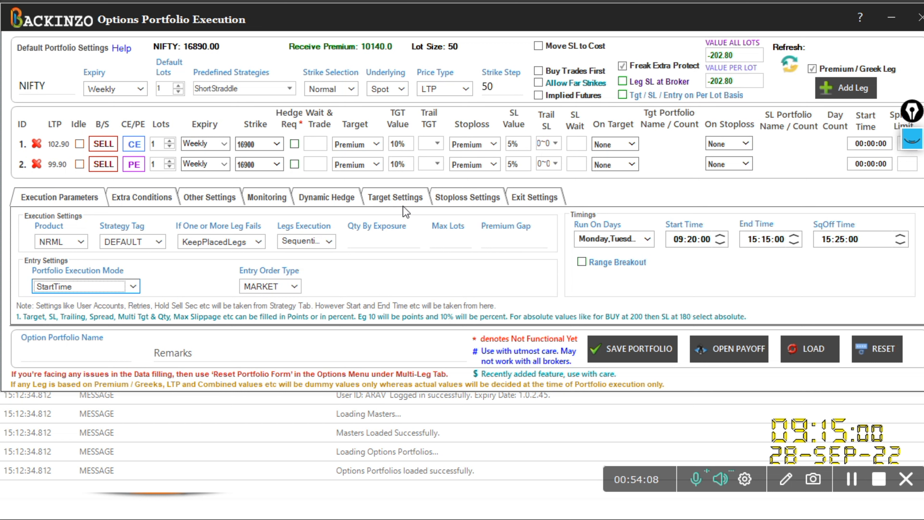
Step: Apply the predefined IronCondor strategy to the portfolio
mouse_move(490, 242)
left_click(288, 89)
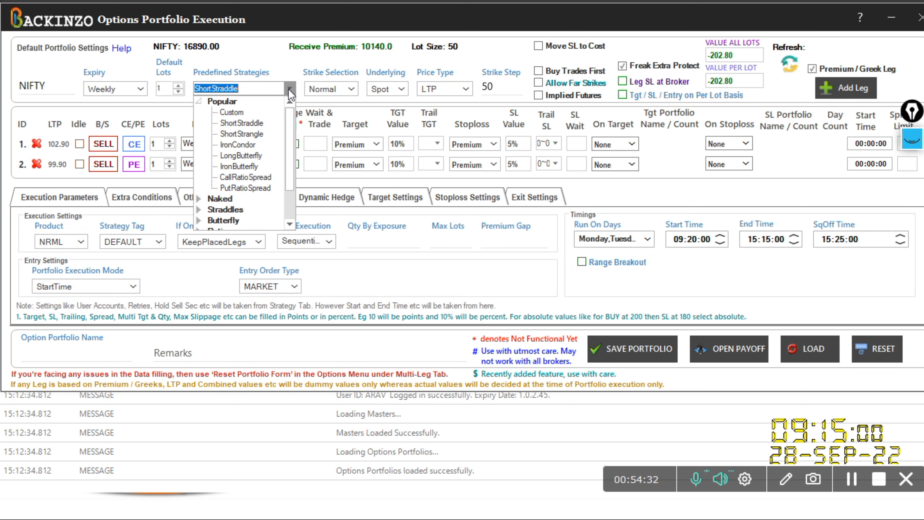
left_click(244, 147)
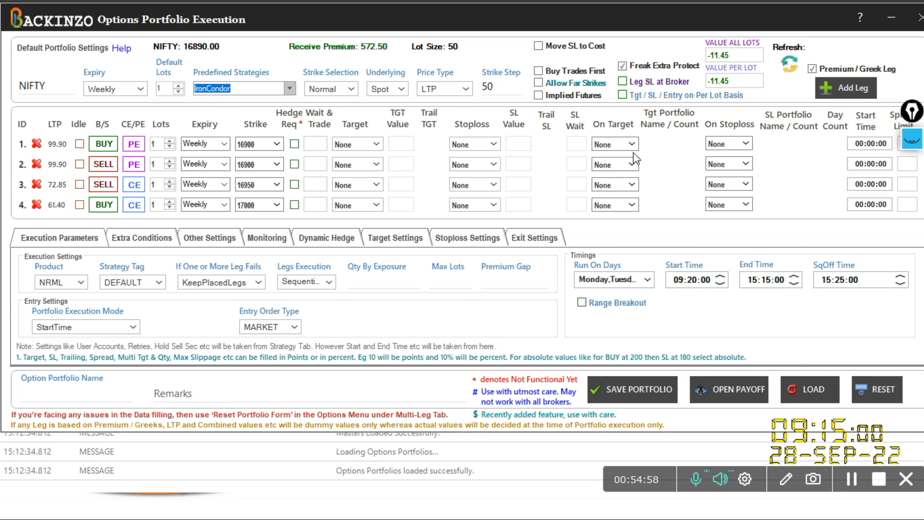
Step: Clear all earlier yellow pen annotations from the screen and hide the annotation tools
mouse_move(777, 278)
left_click(912, 140)
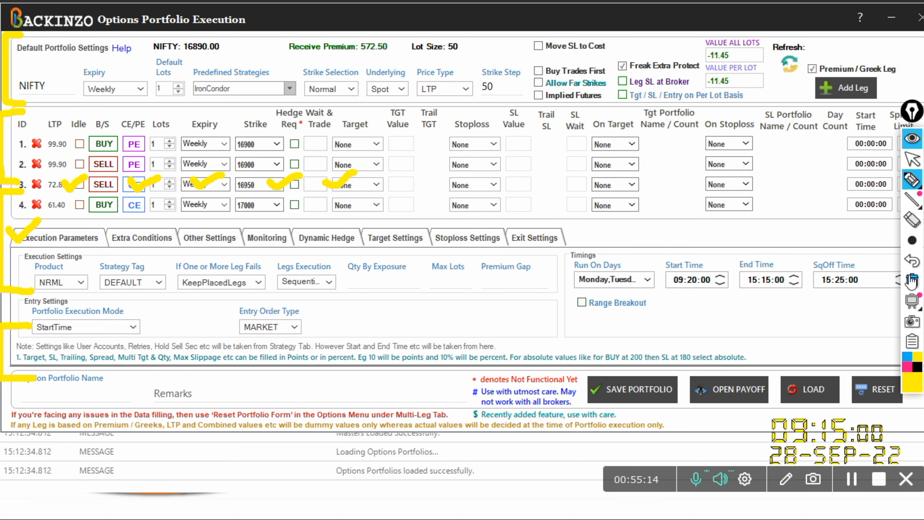
left_click(913, 281)
left_click(913, 180)
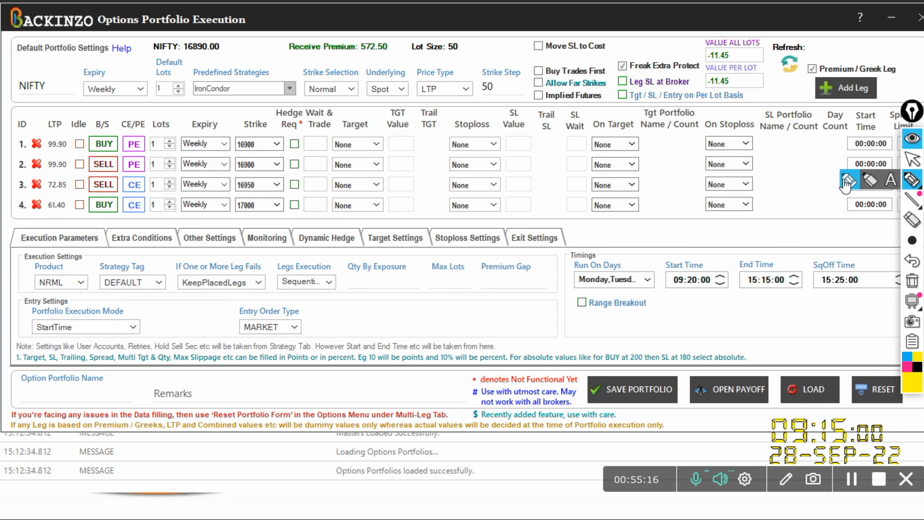
left_click(912, 140)
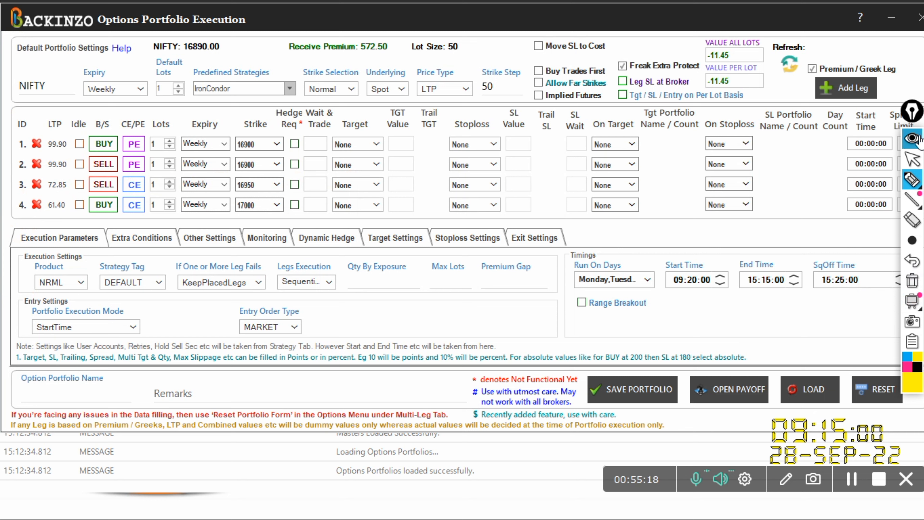
Step: Change the predefined strategy back to ShortStraddle
left_click(290, 94)
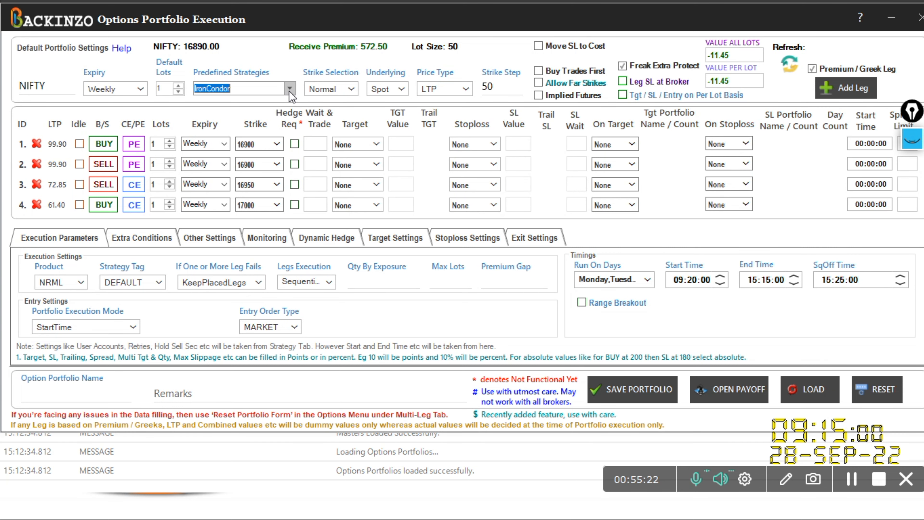
left_click(290, 91)
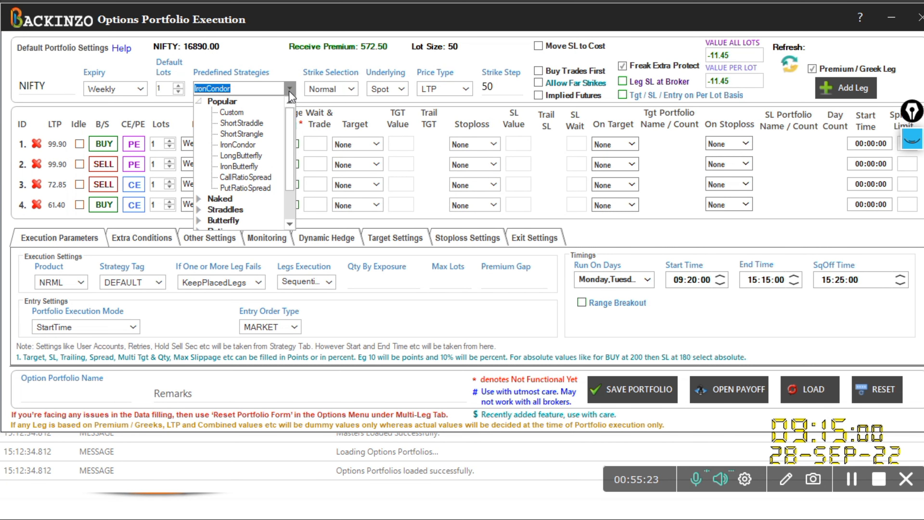
left_click(253, 124)
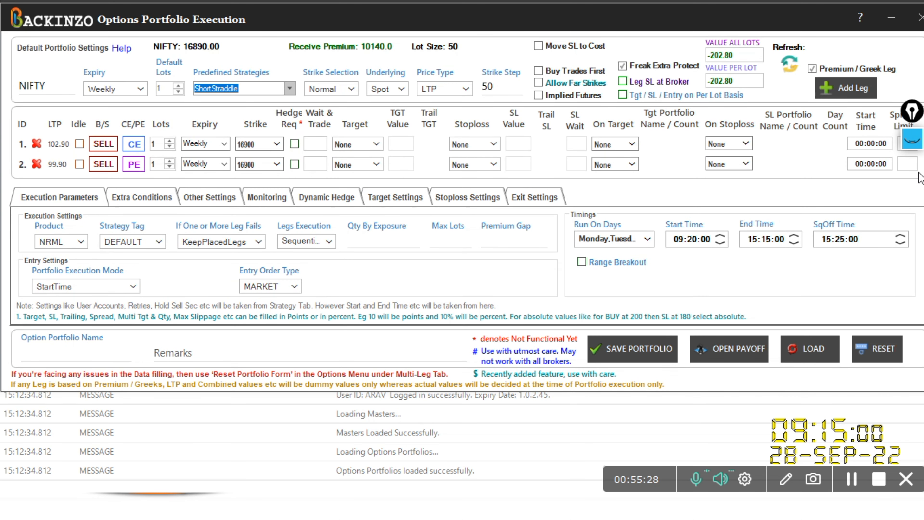
Step: Handwrite 200 and 250 below the Timings fields and 10% at Premium Gap in yellow, and clear the annotations
left_click(911, 144)
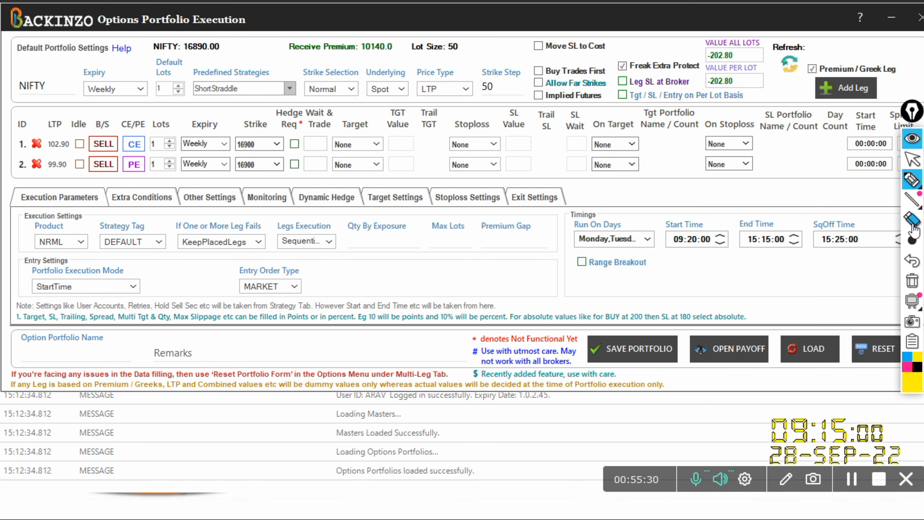
mouse_move(915, 182)
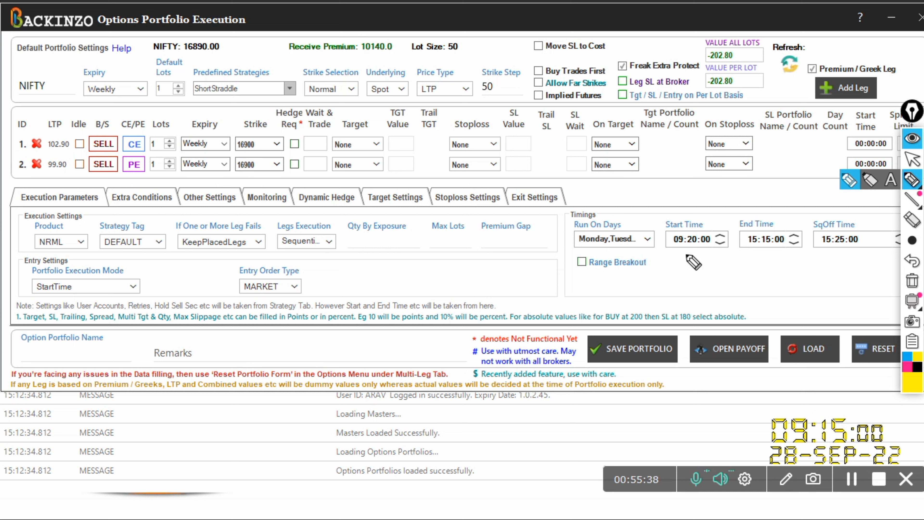
mouse_move(637, 270)
left_mouse_down()
mouse_move(651, 294)
mouse_move(669, 271)
mouse_move(692, 287)
mouse_move(696, 271)
left_mouse_up()
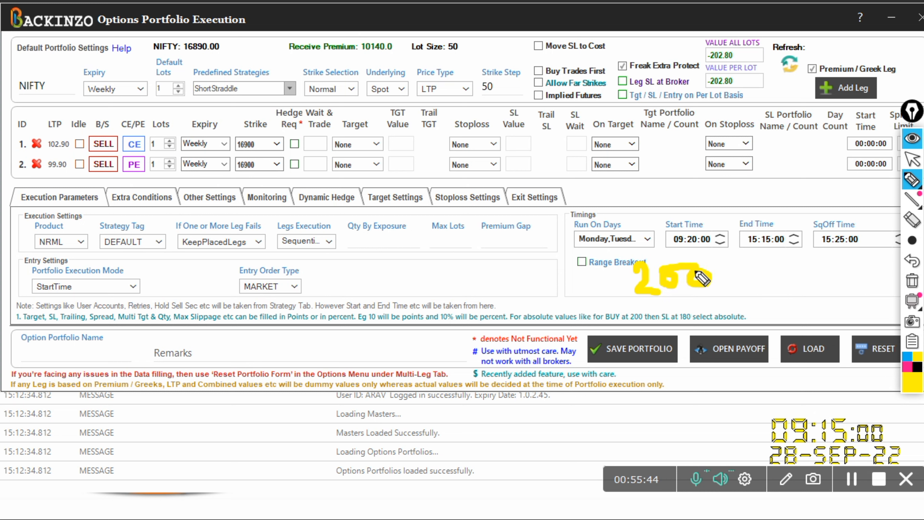
mouse_move(787, 270)
left_mouse_down()
mouse_move(801, 270)
mouse_move(790, 290)
mouse_move(823, 293)
mouse_move(826, 275)
mouse_move(835, 287)
mouse_move(820, 290)
mouse_move(873, 294)
mouse_move(856, 271)
left_mouse_up()
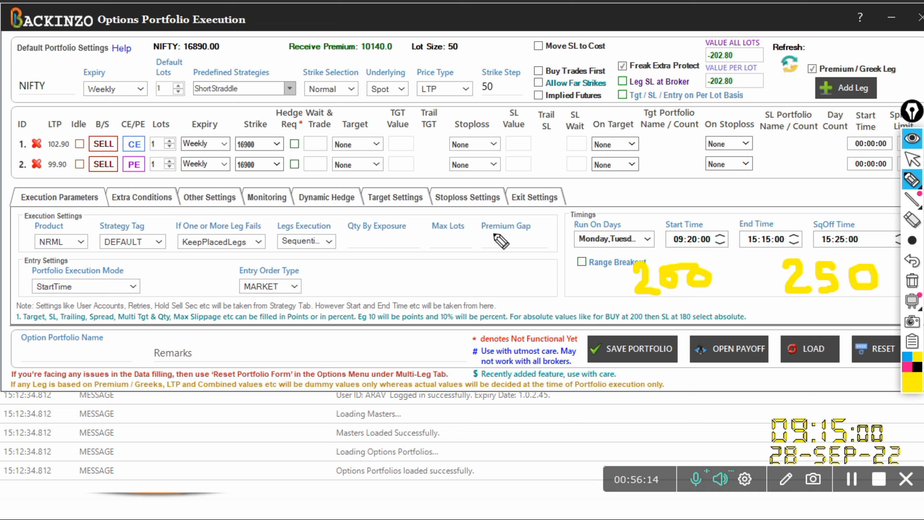
mouse_move(494, 234)
left_mouse_down()
mouse_move(496, 248)
mouse_move(520, 247)
mouse_move(514, 234)
mouse_move(536, 251)
left_mouse_up()
left_click(535, 232)
left_click(548, 246)
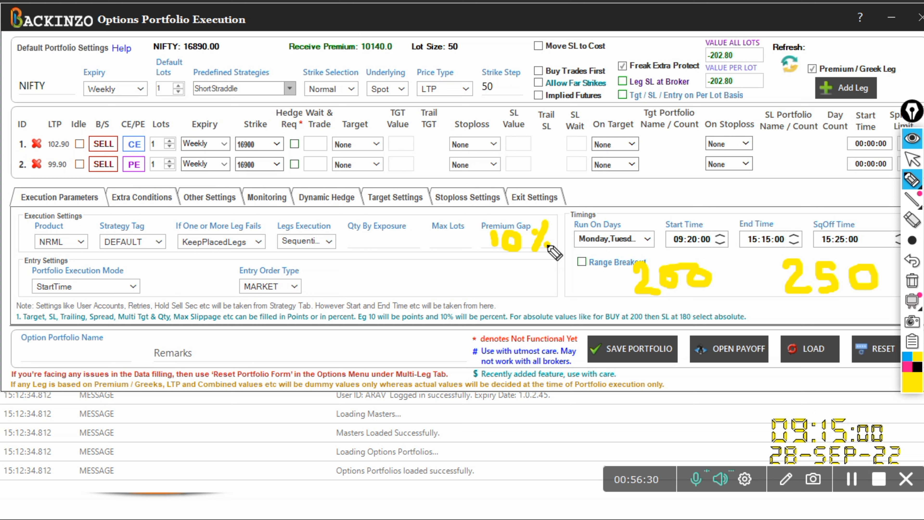
left_click(913, 281)
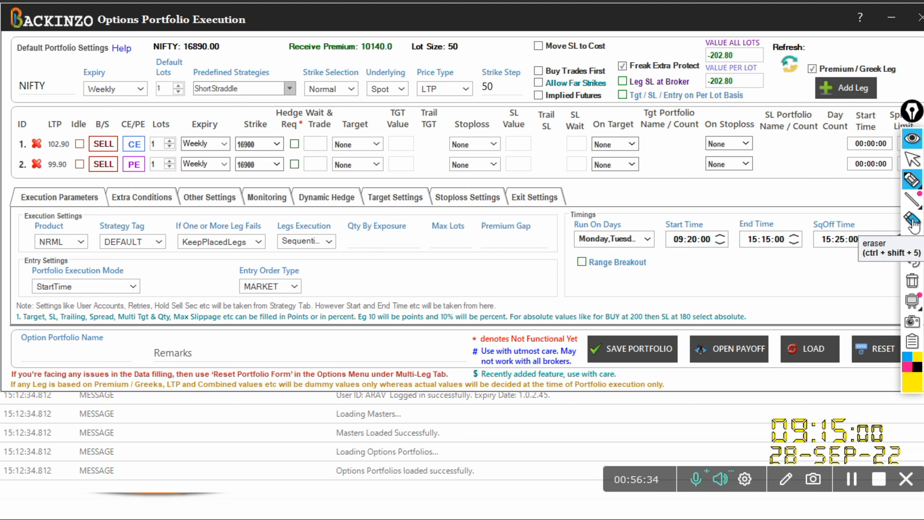
left_click(912, 138)
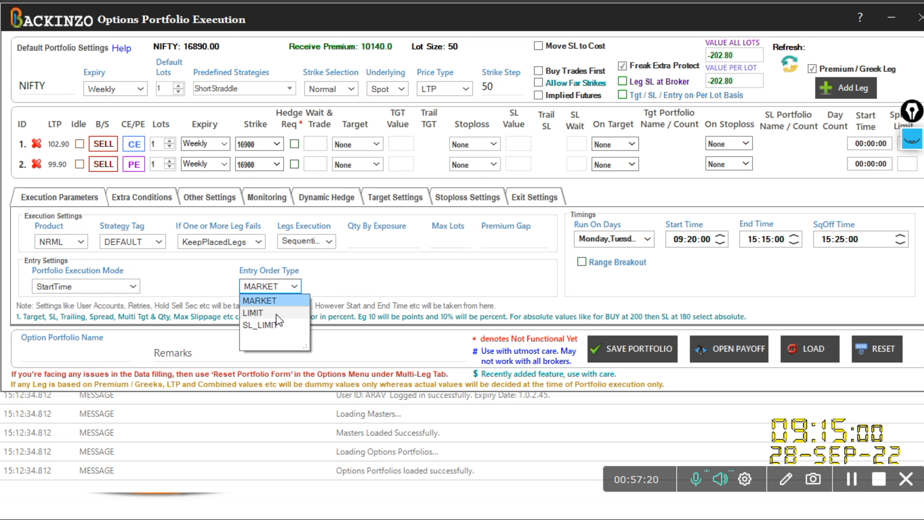
Step: Set the Entry Order Type to LIMIT, and change it to SL_LIMIT
left_click(277, 314)
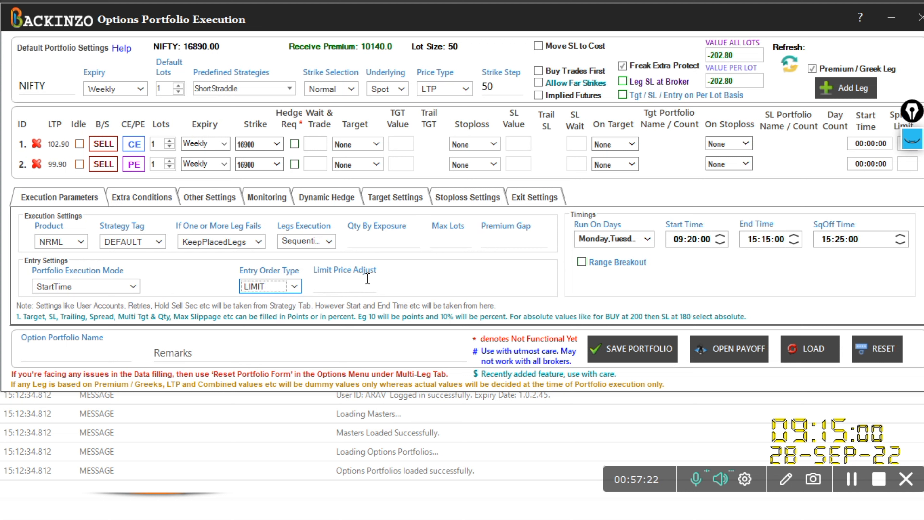
mouse_move(367, 279)
left_click(294, 288)
left_click(287, 325)
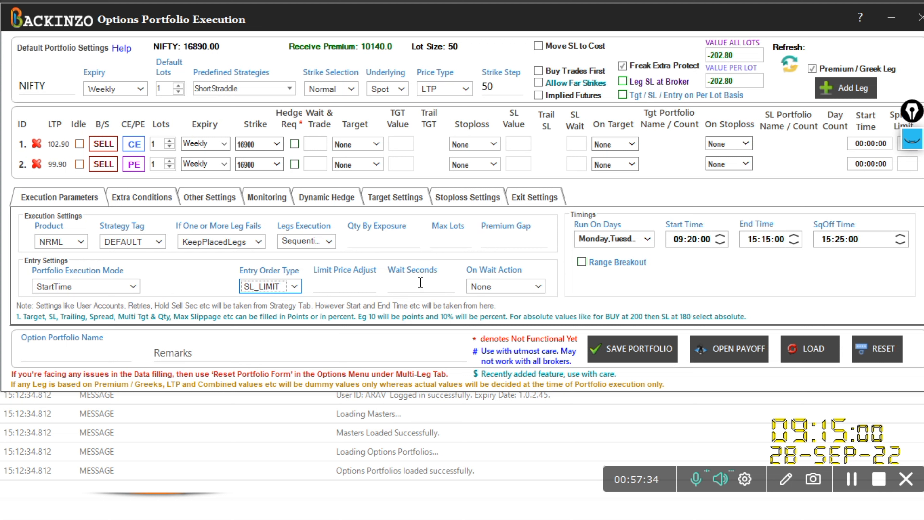
Step: Set Wait Seconds to 10 for the SL_LIMIT entry order and review the On Wait Action options
mouse_move(404, 285)
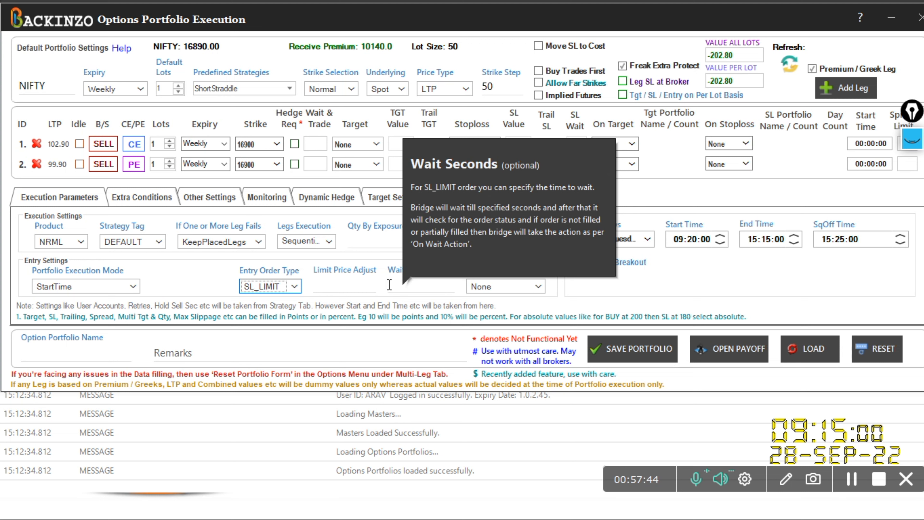
left_click(424, 295)
type("10")
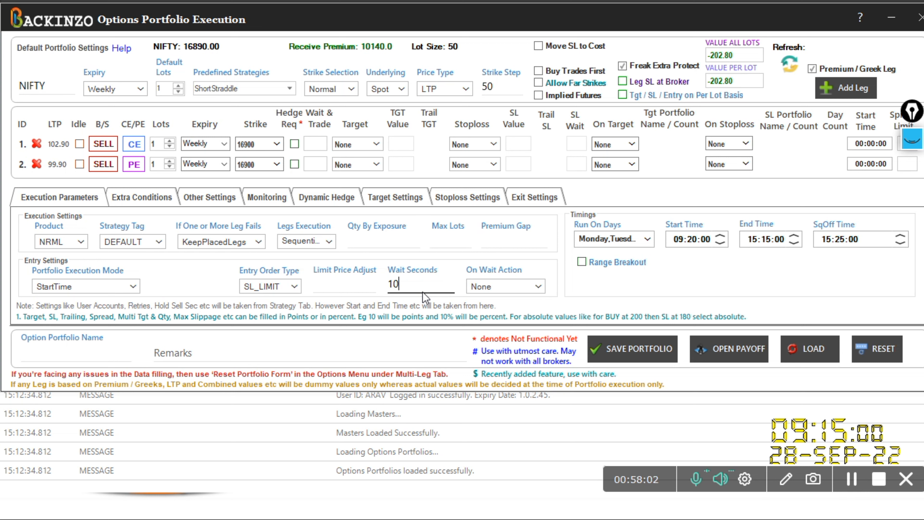
left_click(503, 293)
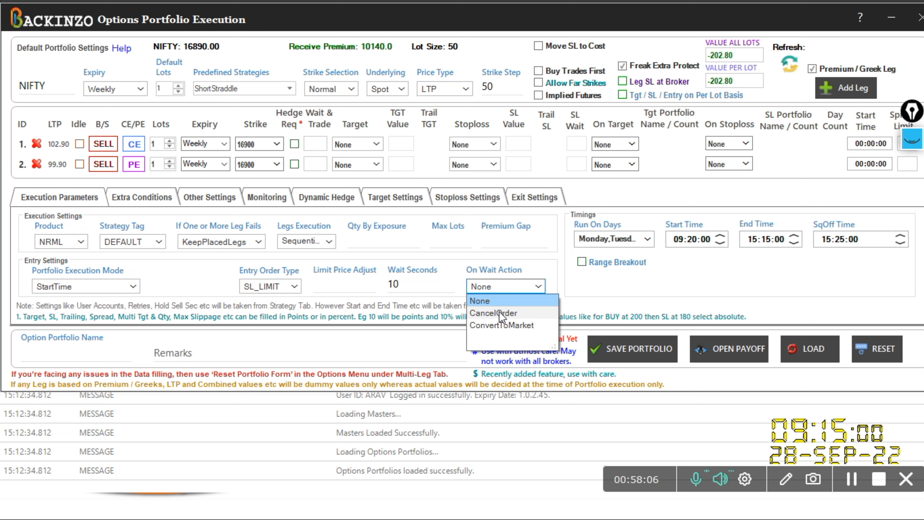
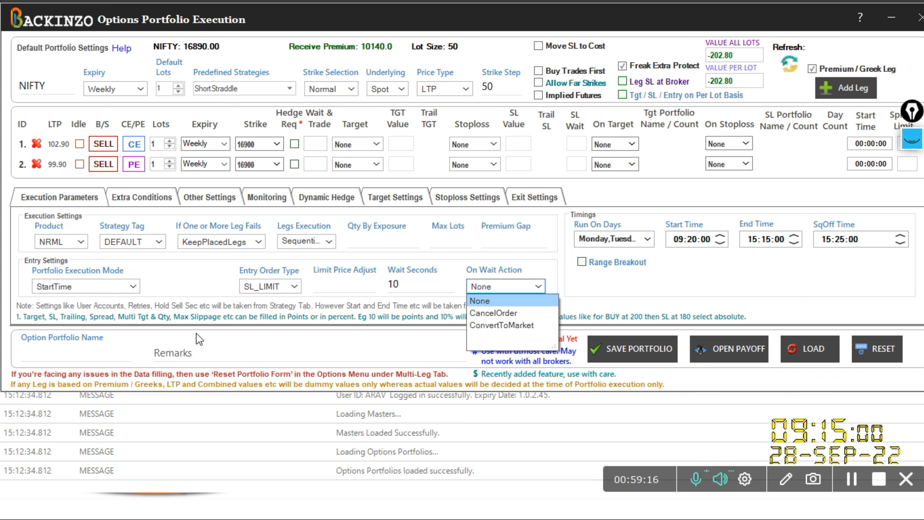
left_click(62, 358)
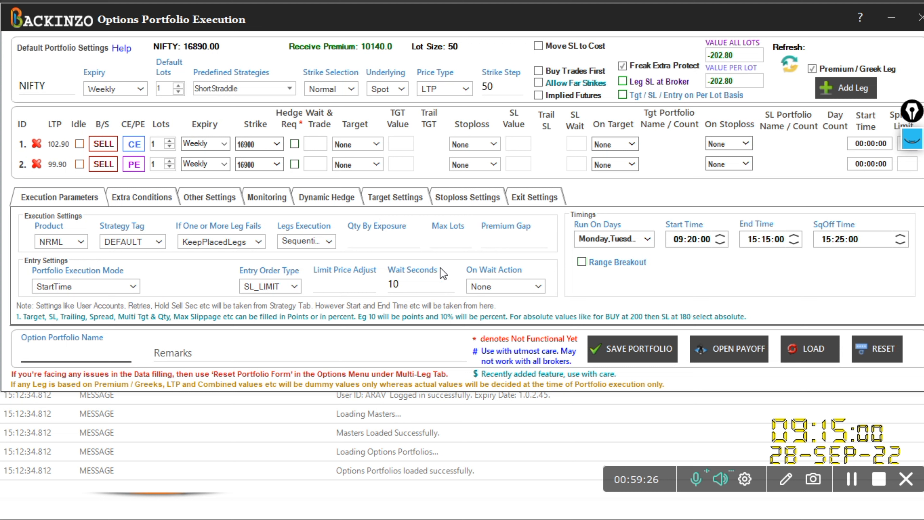
Step: Set the Entry Order Type back to MARKET and close the portfolio form without saving
left_click(294, 286)
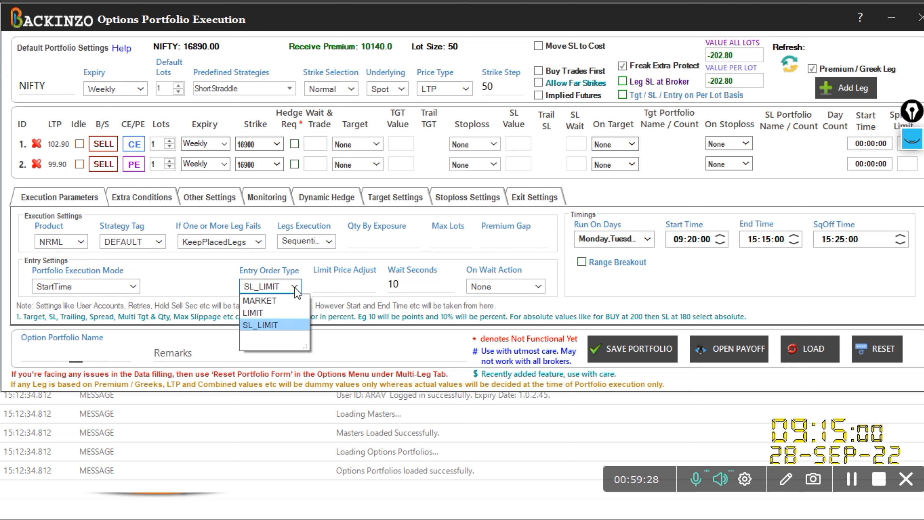
left_click(285, 302)
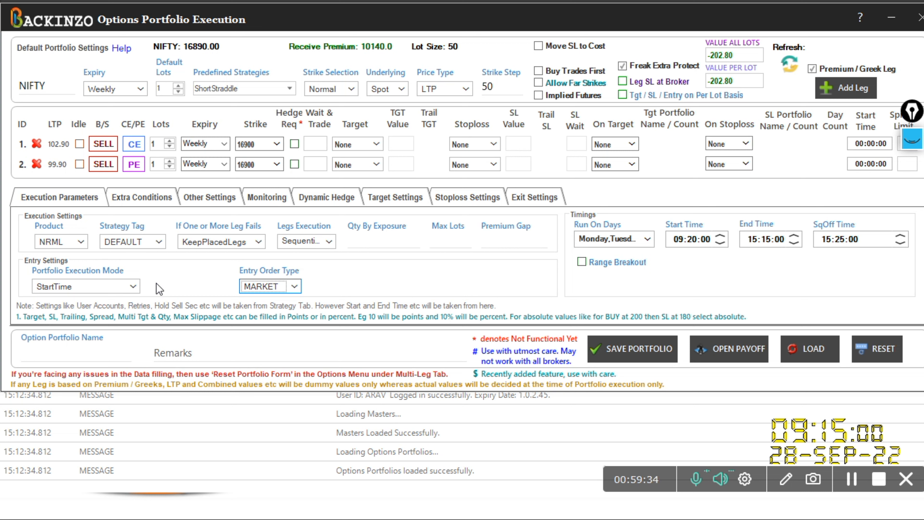
left_click(922, 18)
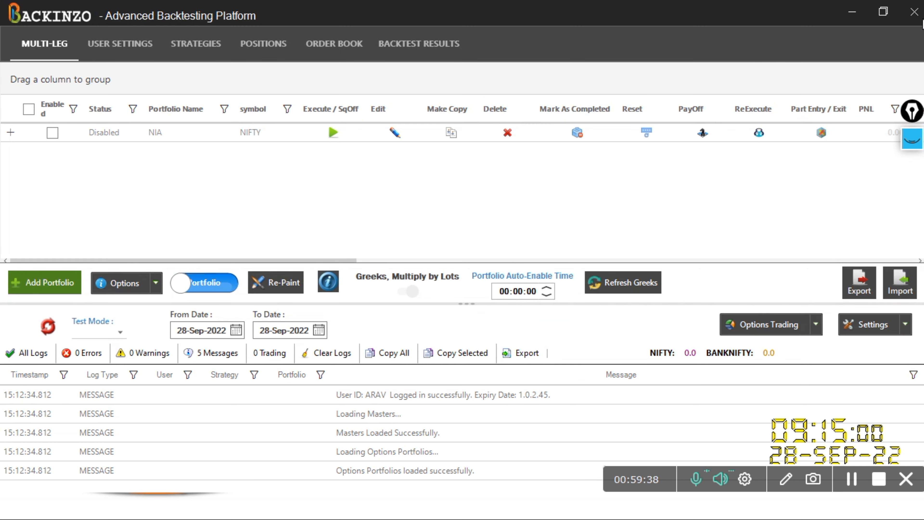
Step: Create a new NIFTY options portfolio using the ShortStraddle predefined strategy with Strike Selection set to Normal
left_click(28, 293)
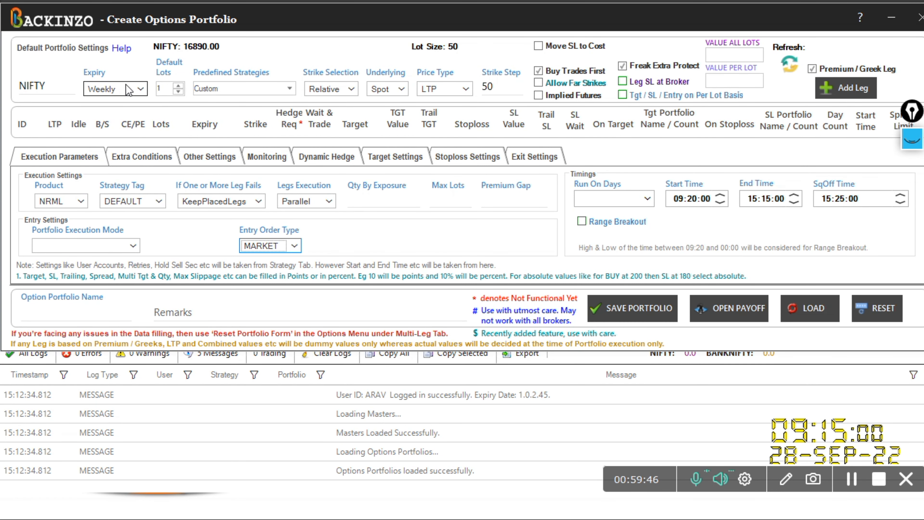
left_click(292, 91)
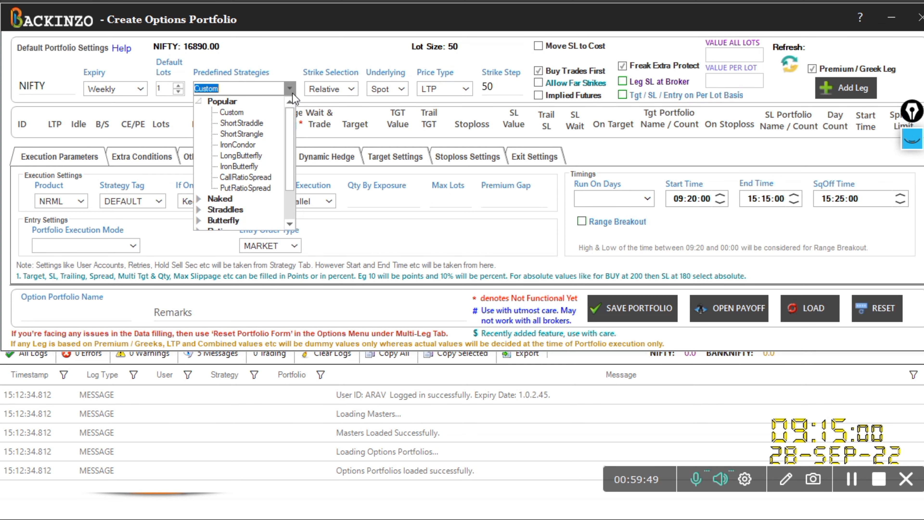
left_click(257, 124)
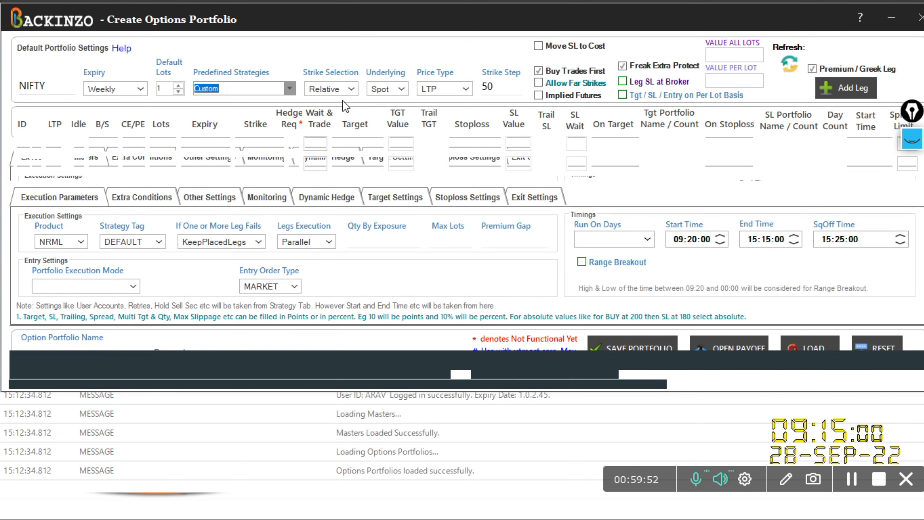
left_click(342, 100)
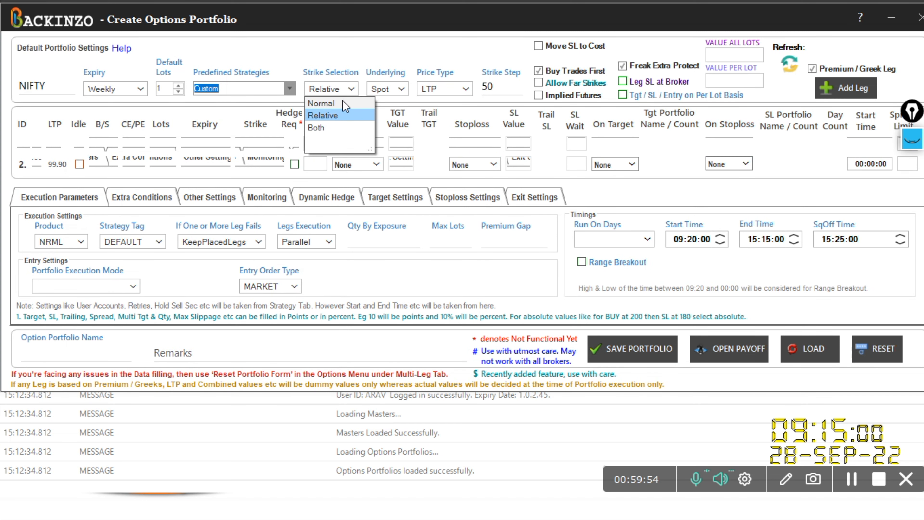
left_click(342, 100)
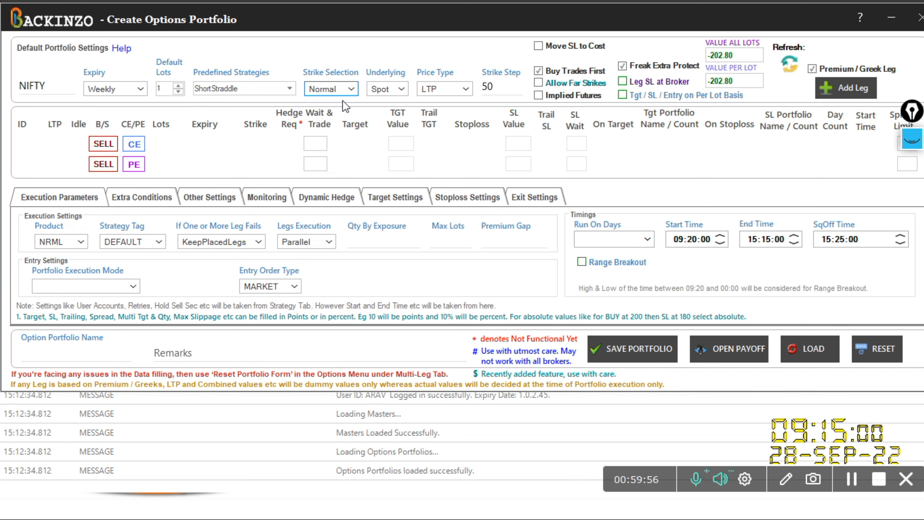
mouse_move(400, 93)
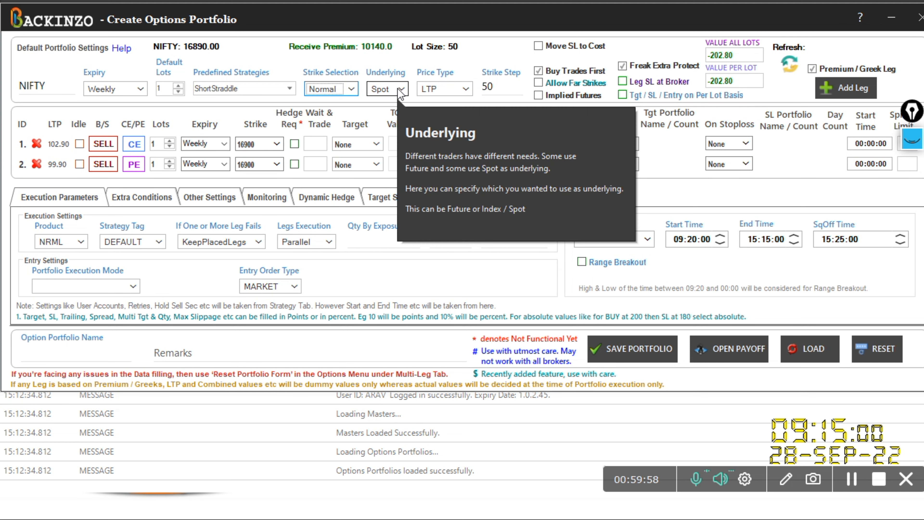
Step: Set the portfolio's Strike Step to 100 and toggle the Buy Trades First option
left_click(507, 89)
key("BackSpace")
key("BackSpace")
type("100")
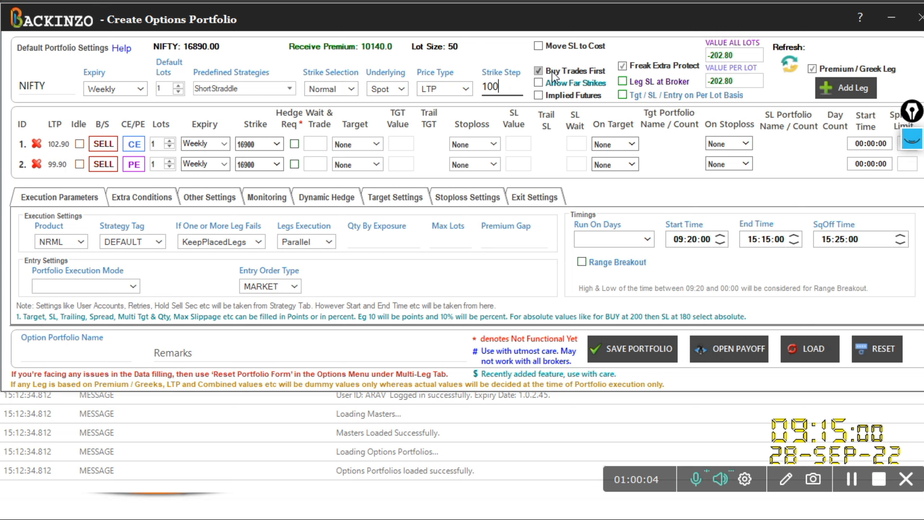
left_click(539, 71)
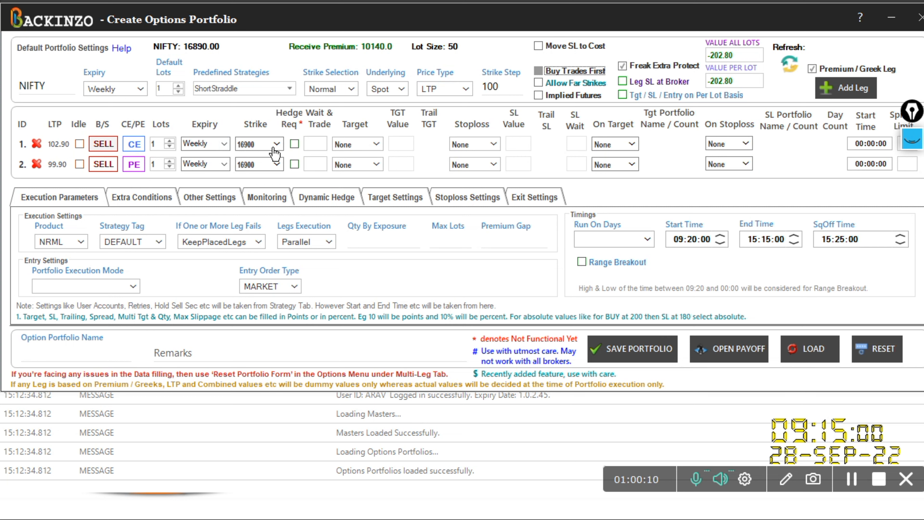
Step: Set the Target of both the CE and PE sell legs to Premium with a target value of 10%
left_click(366, 153)
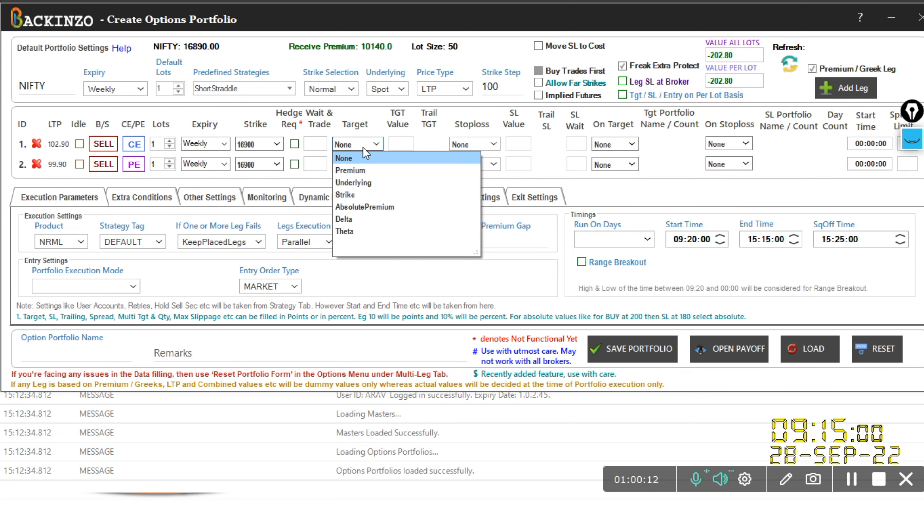
left_click(363, 166)
left_click(396, 145)
type("10")
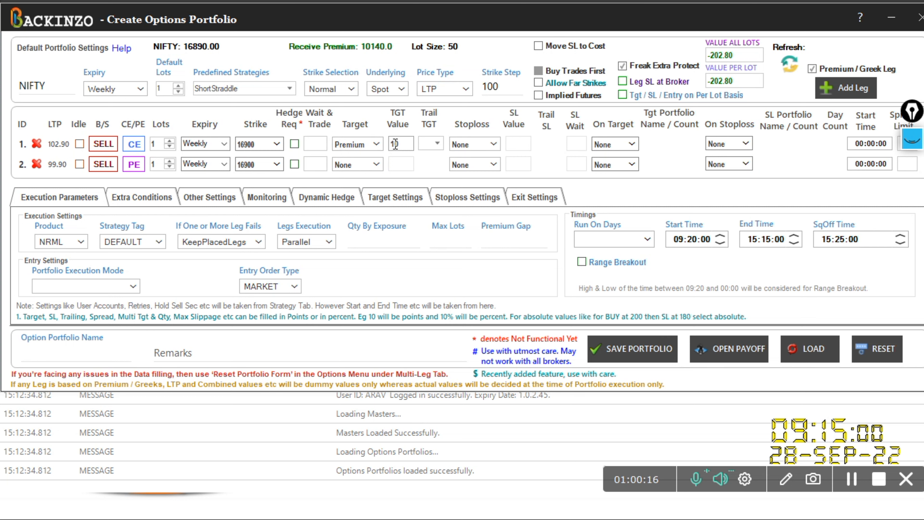
type("%")
left_click(375, 166)
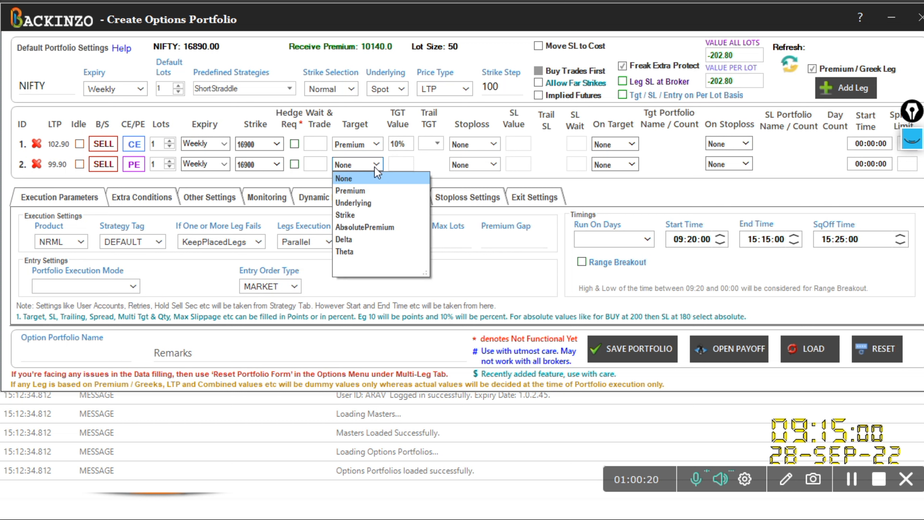
left_click(371, 193)
left_click(401, 165)
type("10%")
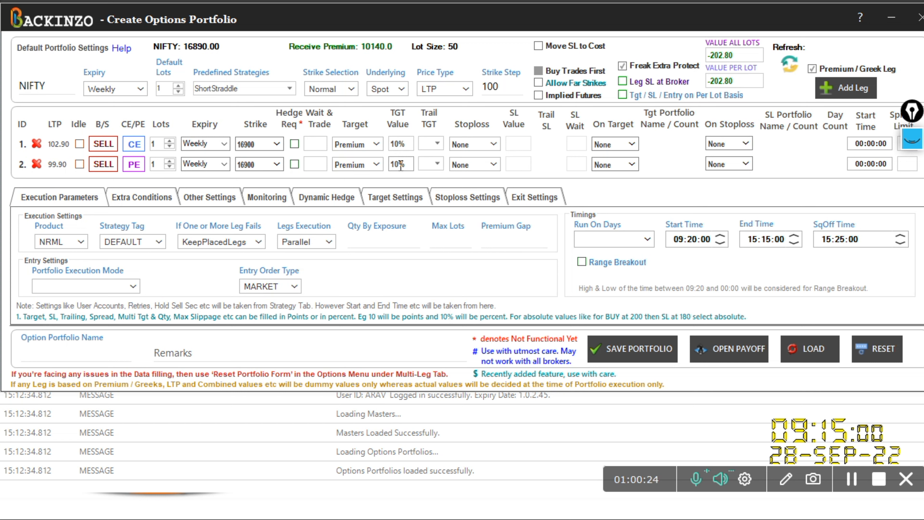
Step: Set the Stoploss of both legs to Premium with an SL value of 5%
left_click(481, 144)
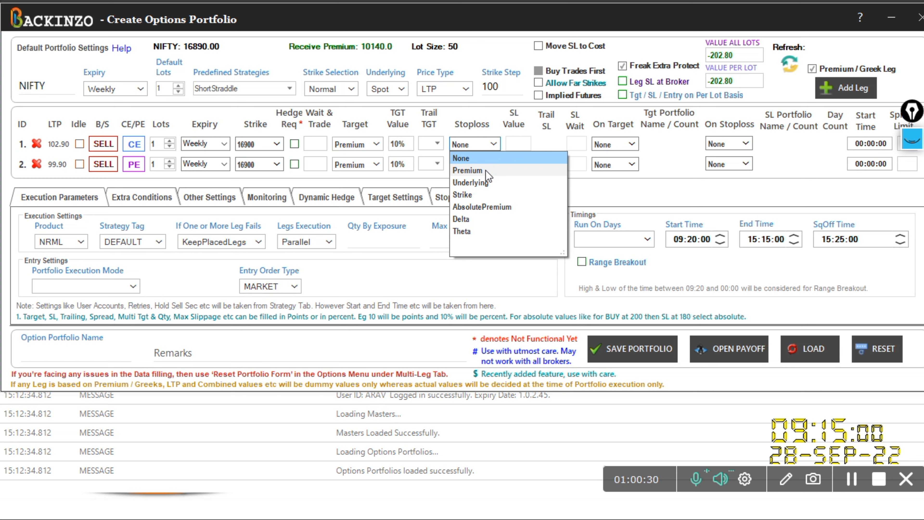
left_click(488, 177)
left_click(496, 162)
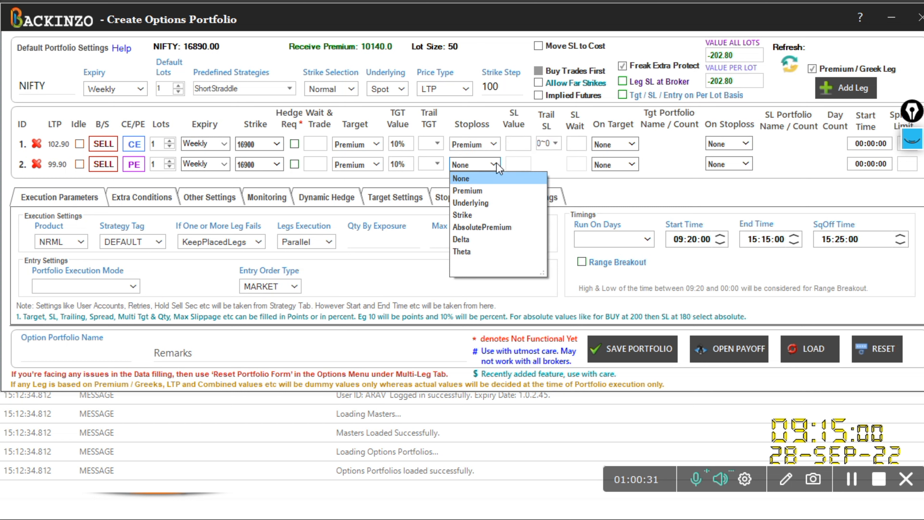
left_click(487, 191)
left_click(523, 142)
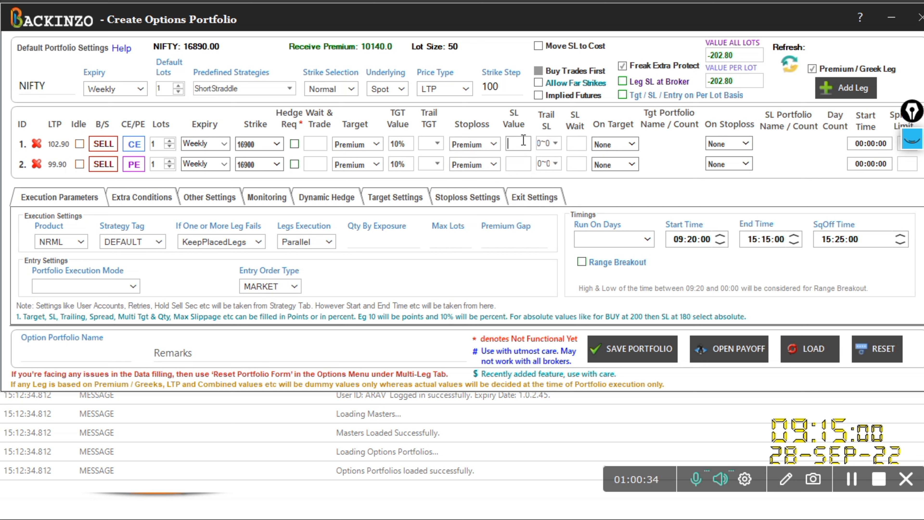
type("5%")
left_click(522, 165)
type("5%")
Step: Set the Portfolio Execution Mode to StartTime and choose all days for Run On Days
left_click(73, 286)
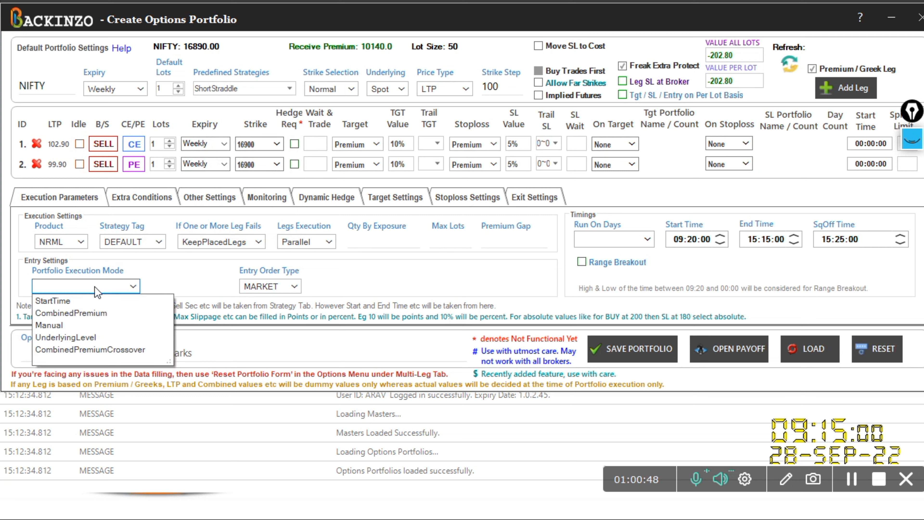
left_click(69, 303)
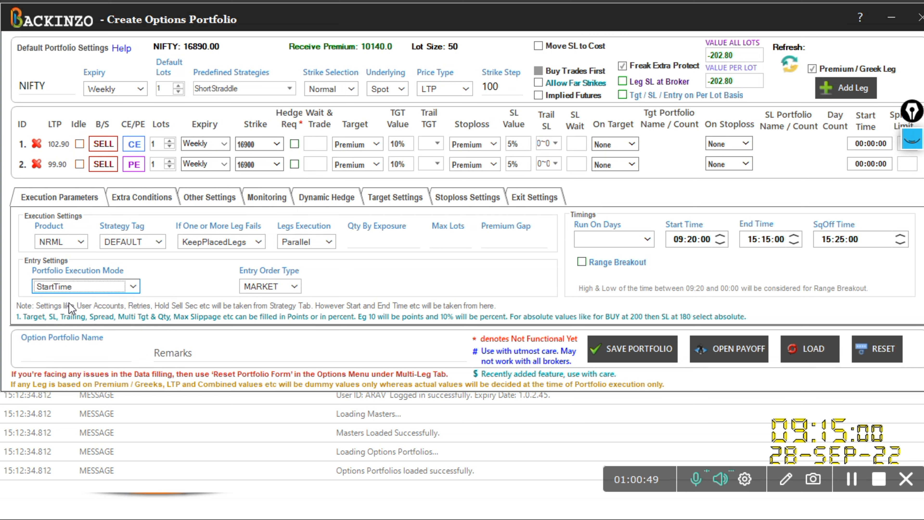
left_click(597, 239)
left_click(596, 254)
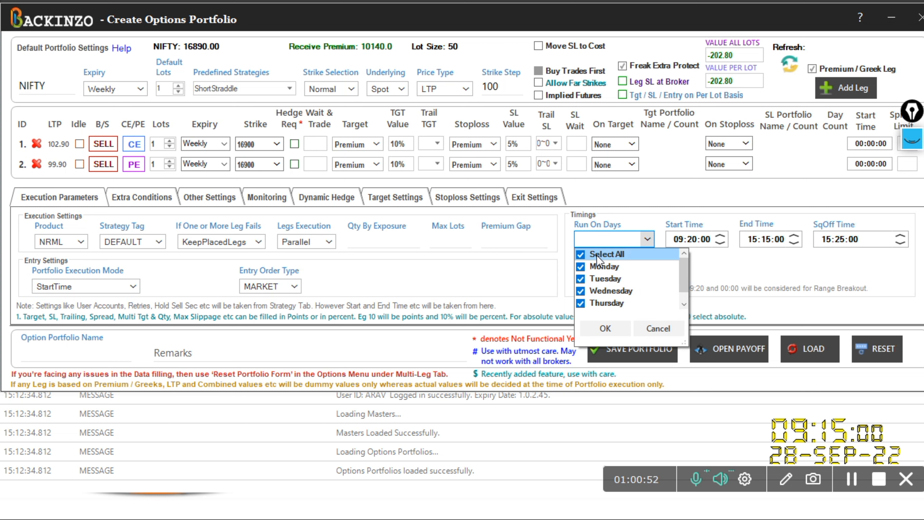
left_click(605, 328)
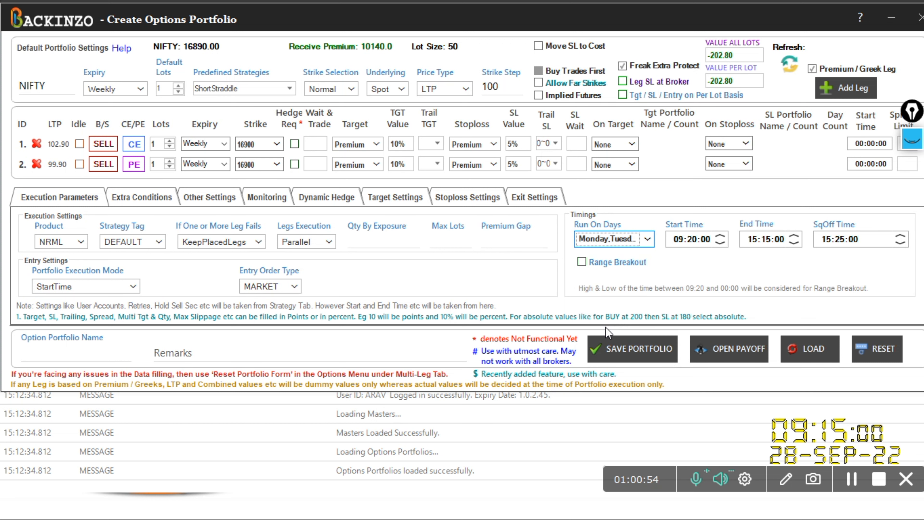
Step: Name the options portfolio NIYATI and save it
left_click(46, 353)
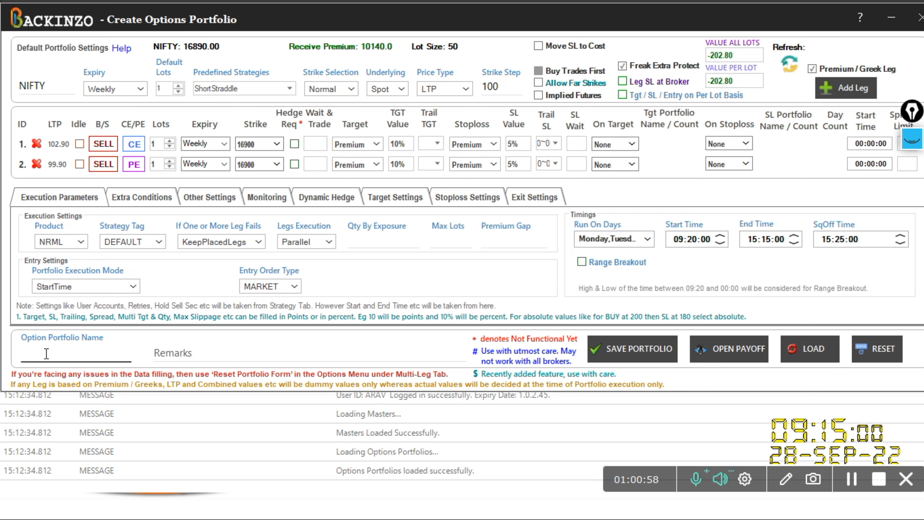
type("NIYATI")
left_click(622, 360)
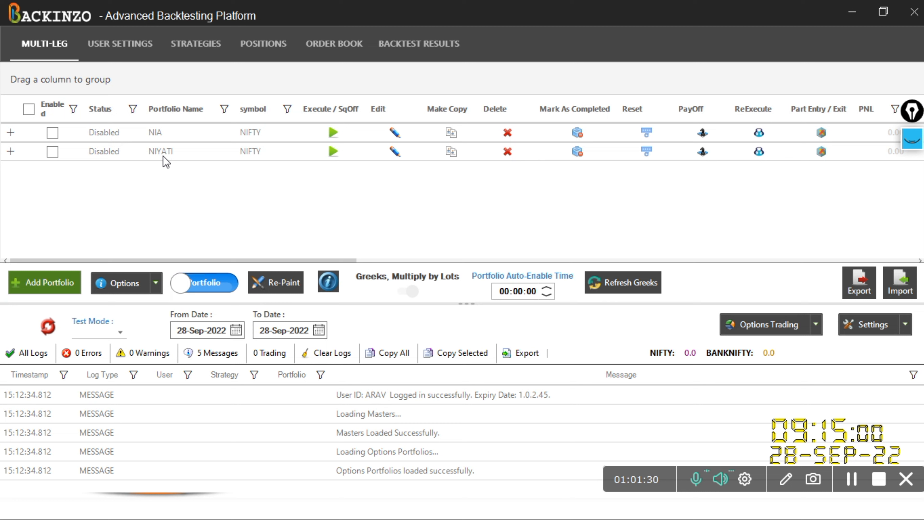
Step: Enable the NIYATI portfolio in the portfolio list and recalibrate the data
left_click(57, 150)
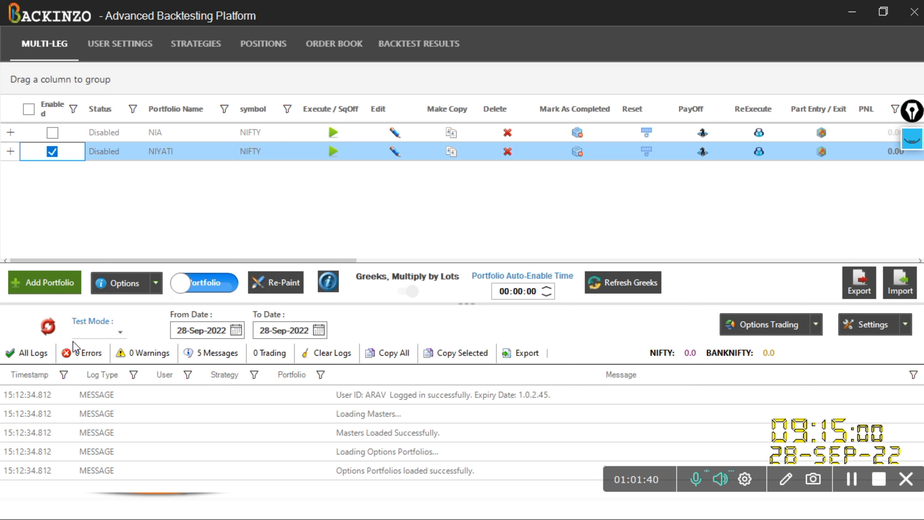
left_click(48, 327)
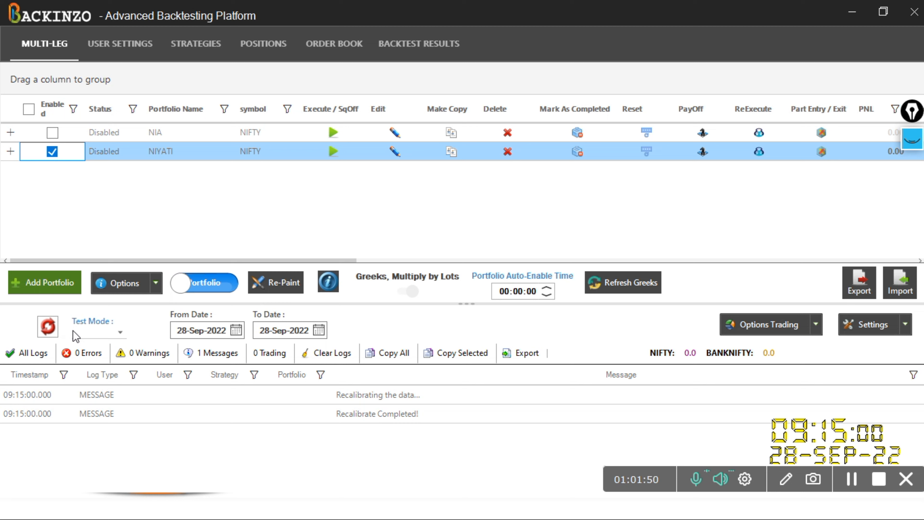
Step: Set the Test Mode to Backtest with a From Date of 01-Sep-2022
left_click(119, 332)
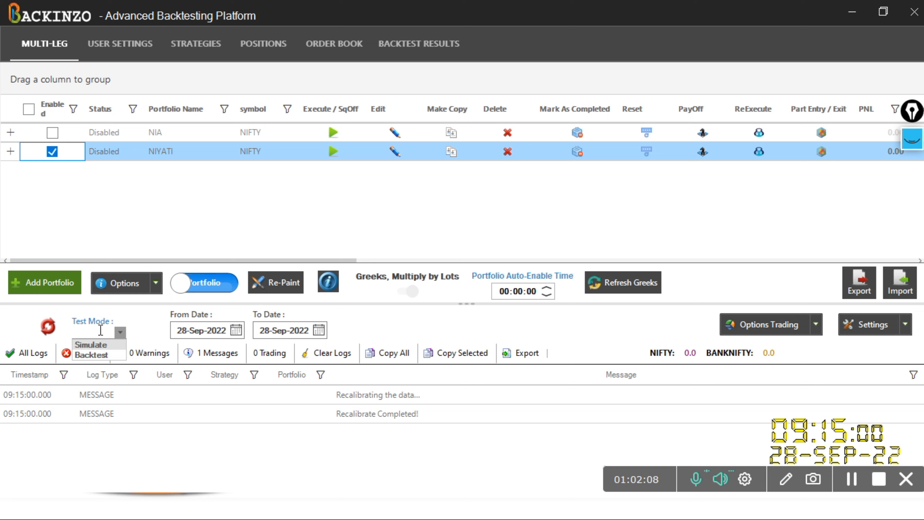
left_click(91, 355)
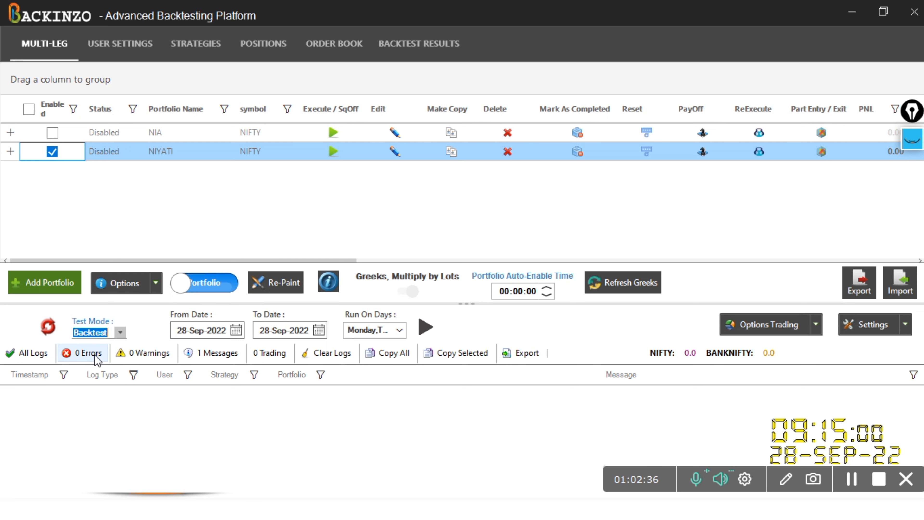
left_click(236, 331)
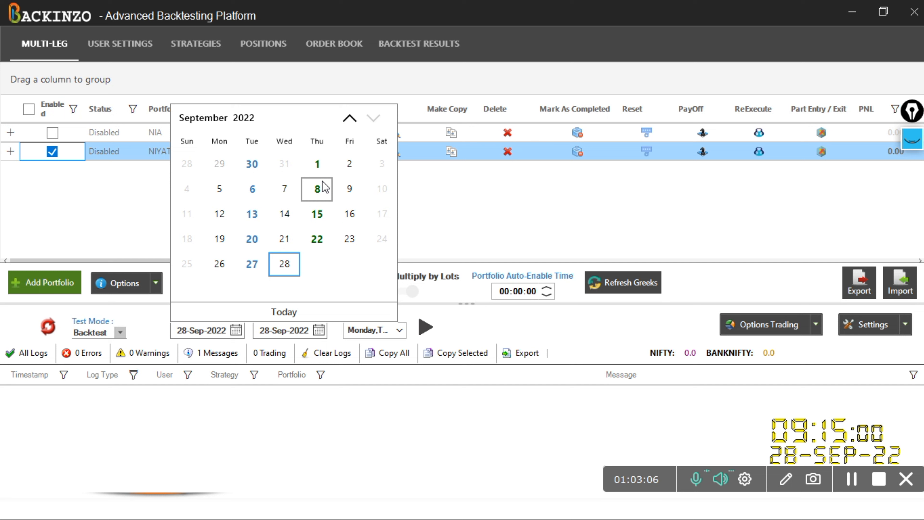
left_click(317, 164)
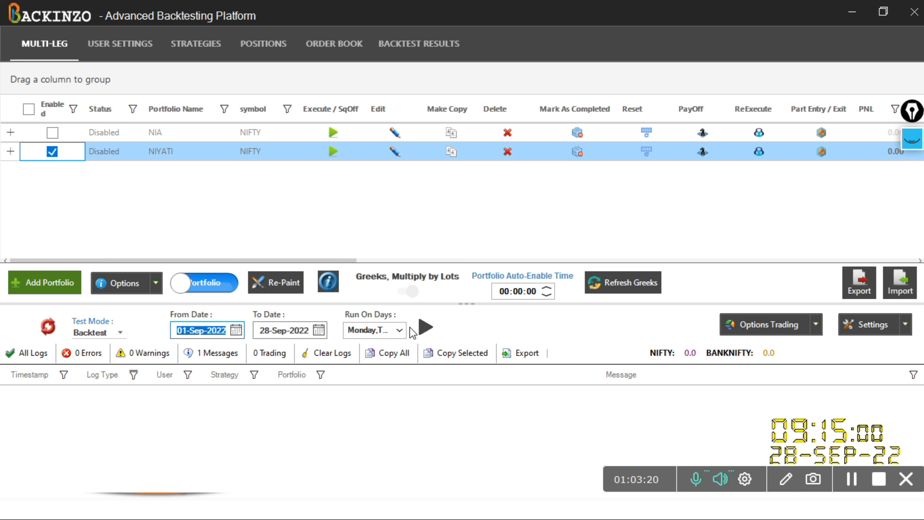
Step: Start the backtest under the name niyati, keeping the default speed and parallel processing settings
left_click(426, 328)
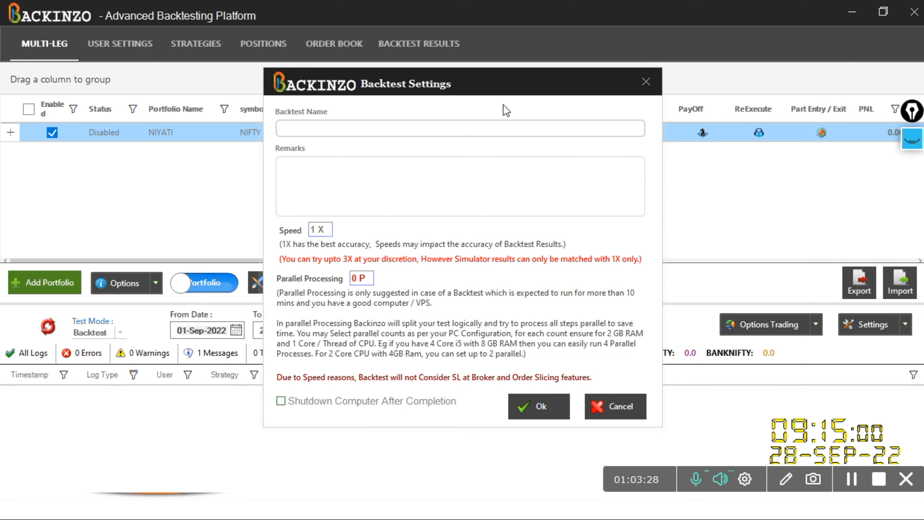
left_click(420, 121)
type("niyati")
left_click(345, 171)
left_click(529, 410)
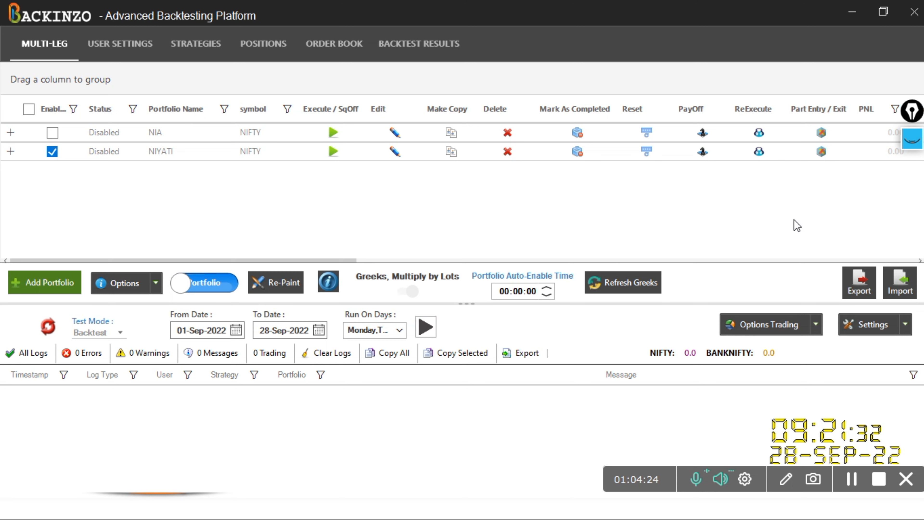
Step: Open the niyati backtest result for 01-Sep-2022 to 28-Sep-2022 and examine the Max Profit and Max Loss amounts and dates
left_click(438, 42)
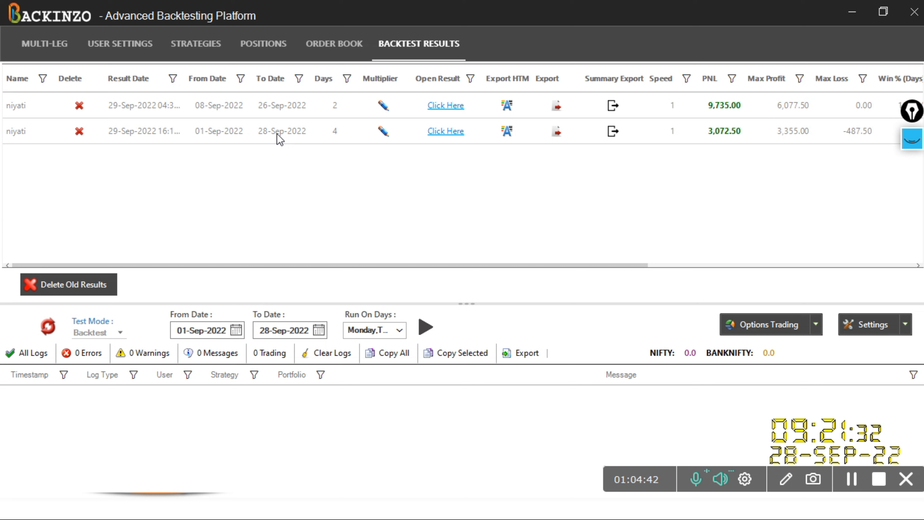
left_click(438, 134)
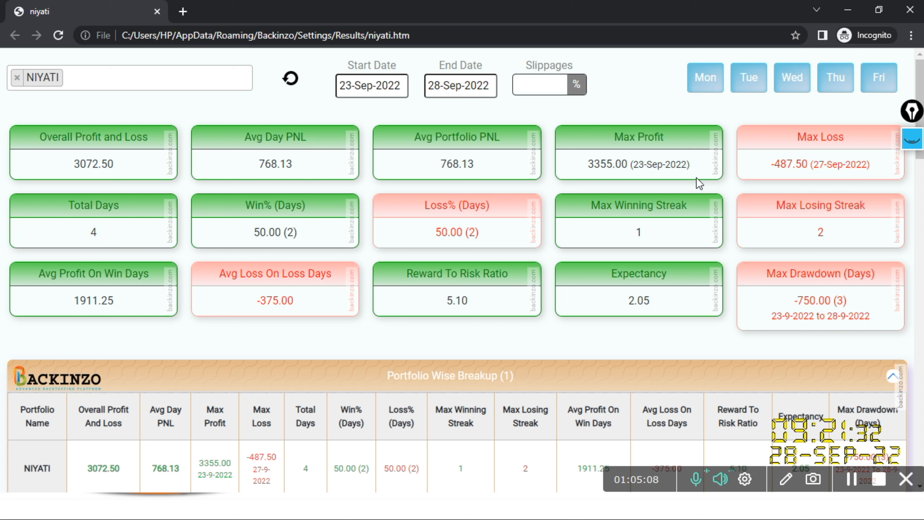
left_click_drag(634, 165, 687, 161)
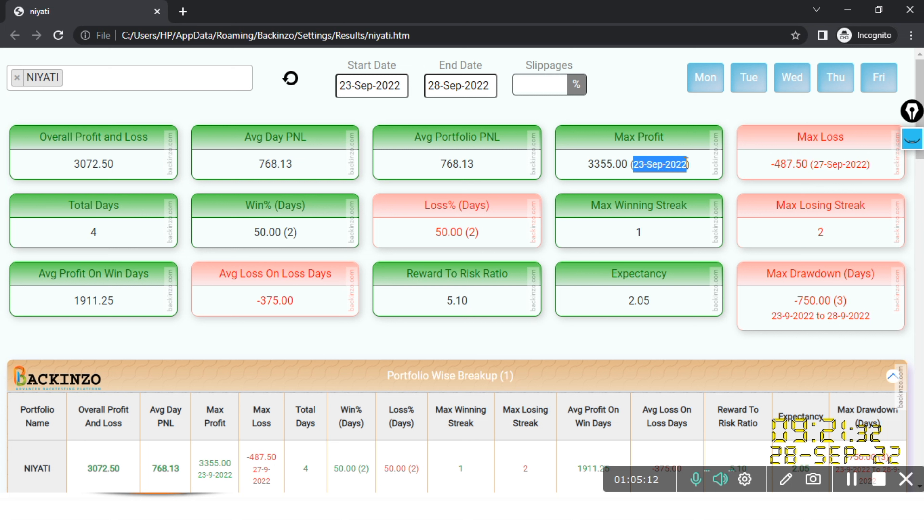
left_click_drag(584, 167, 623, 165)
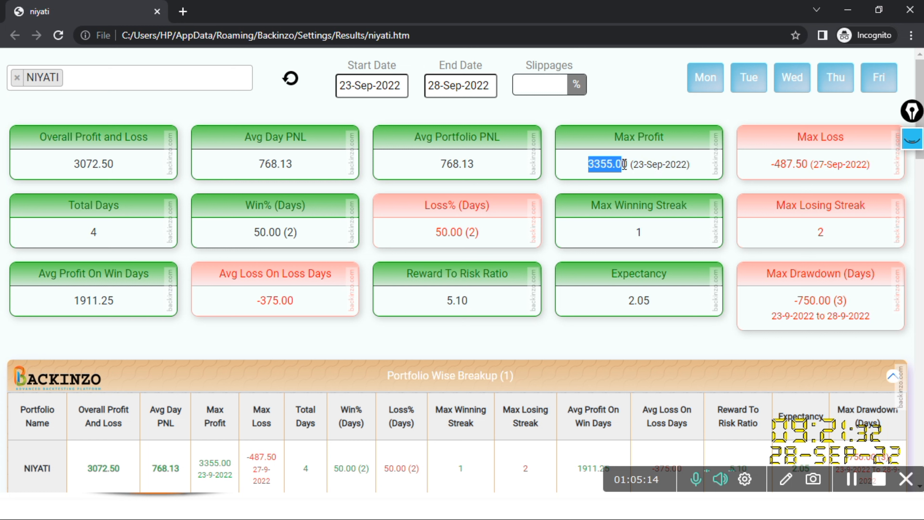
left_click_drag(814, 163, 871, 164)
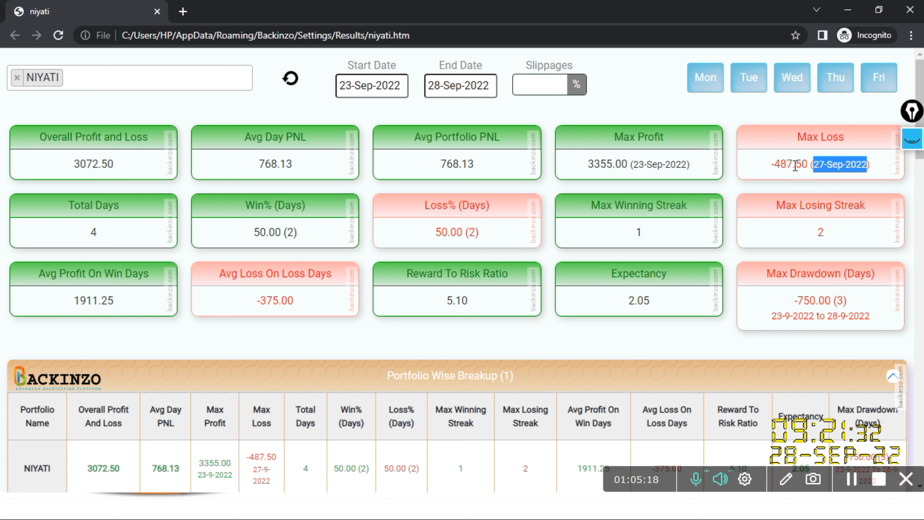
left_click_drag(771, 165, 810, 164)
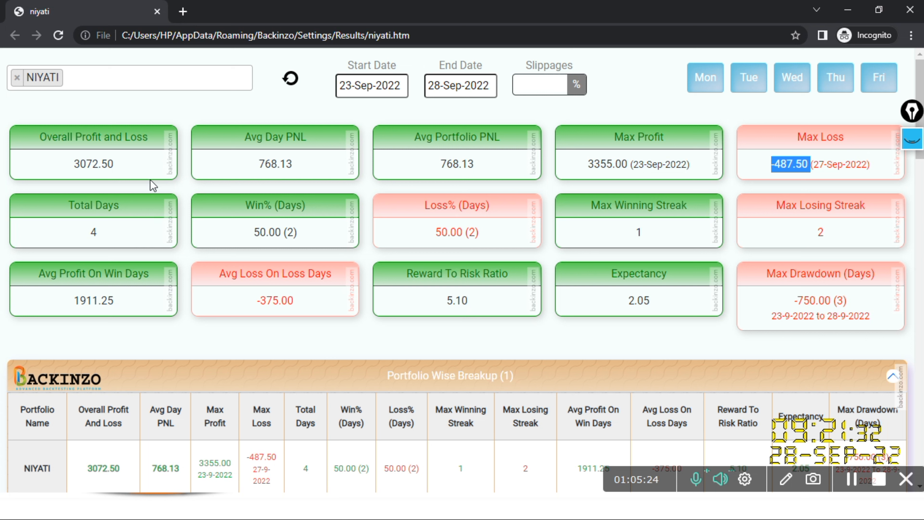
Step: Examine the winning and losing day counts and the Max Winning Streak and Max Losing Streak in the backtest summary
double_click(290, 233)
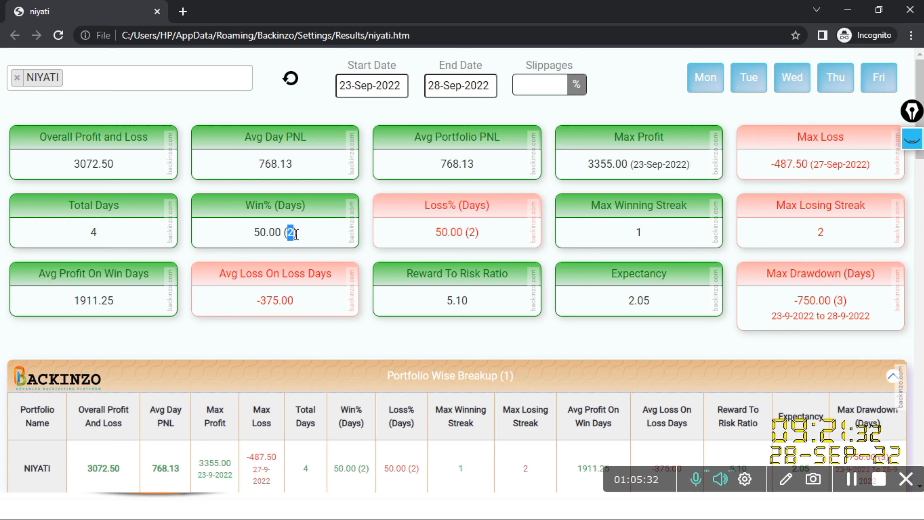
left_click(475, 232)
left_click_drag(475, 232, 481, 232)
left_click_drag(632, 232, 648, 238)
double_click(820, 231)
Step: Review the portfolio wise and strategy wise breakups, the Day PNL chart, and the monthly and weekly breakups
scroll(830, 238, "down", 3)
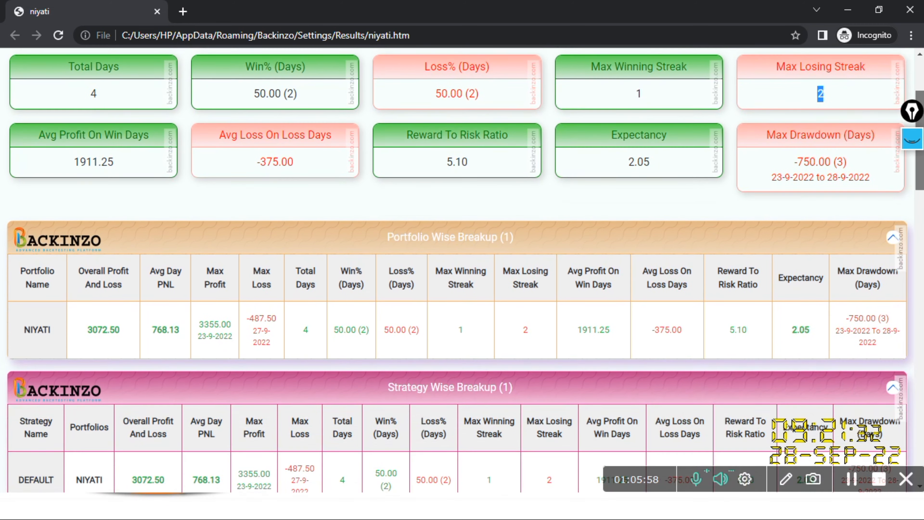
scroll(462, 270, "down", 2)
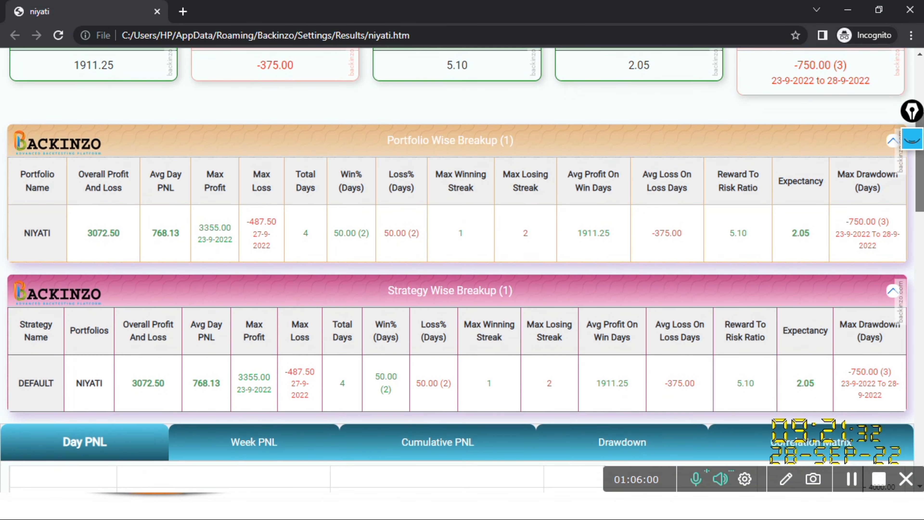
scroll(462, 270, "down", 2)
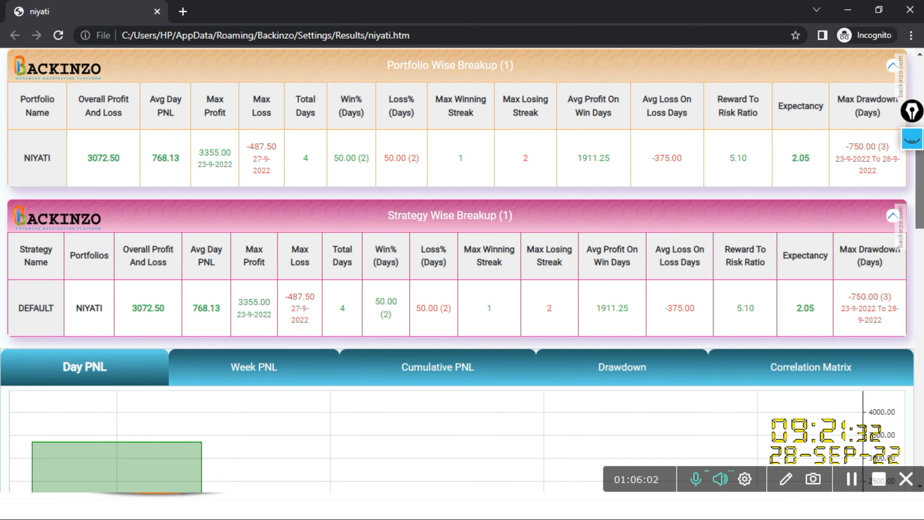
scroll(462, 270, "down", 3)
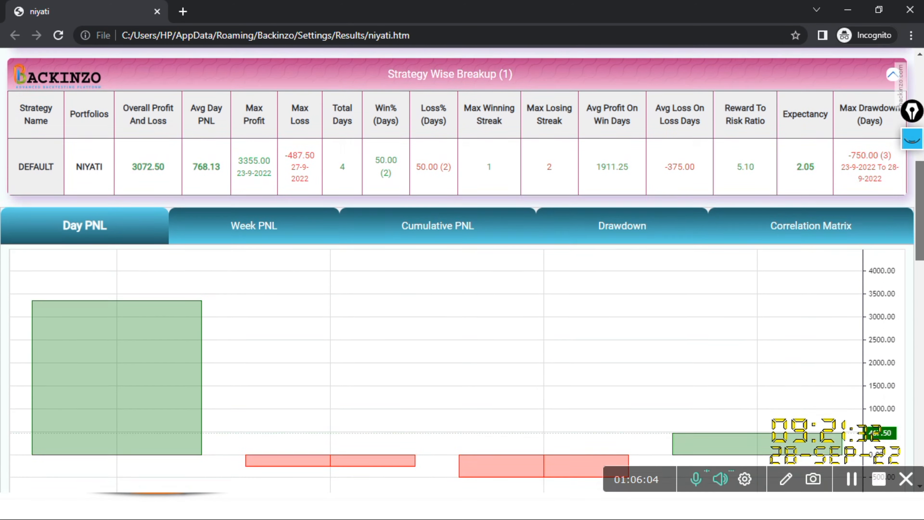
scroll(462, 269, "down", 7)
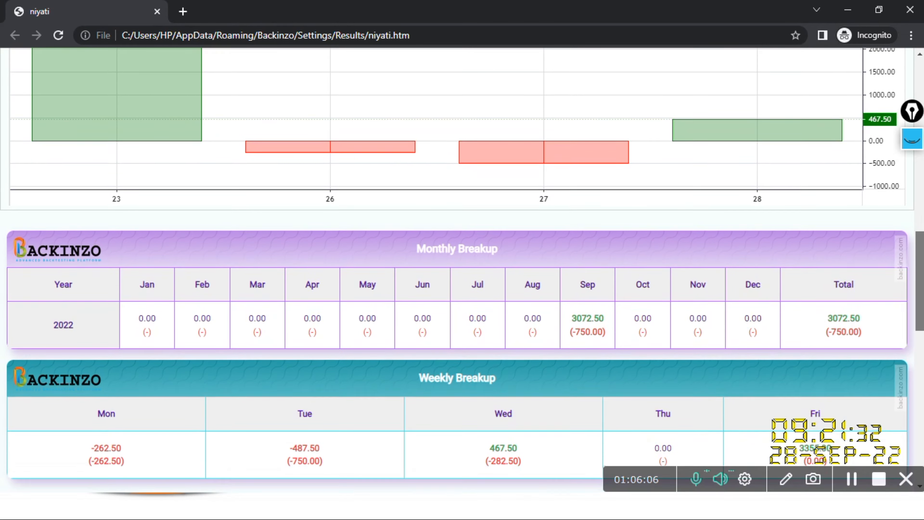
scroll(463, 270, "down", 1)
scroll(462, 269, "down", 5)
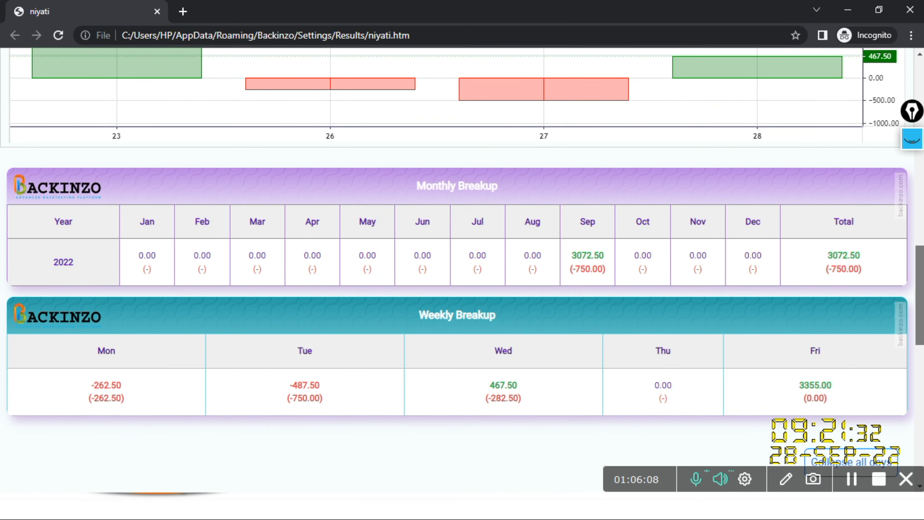
scroll(846, 195, "down", 5)
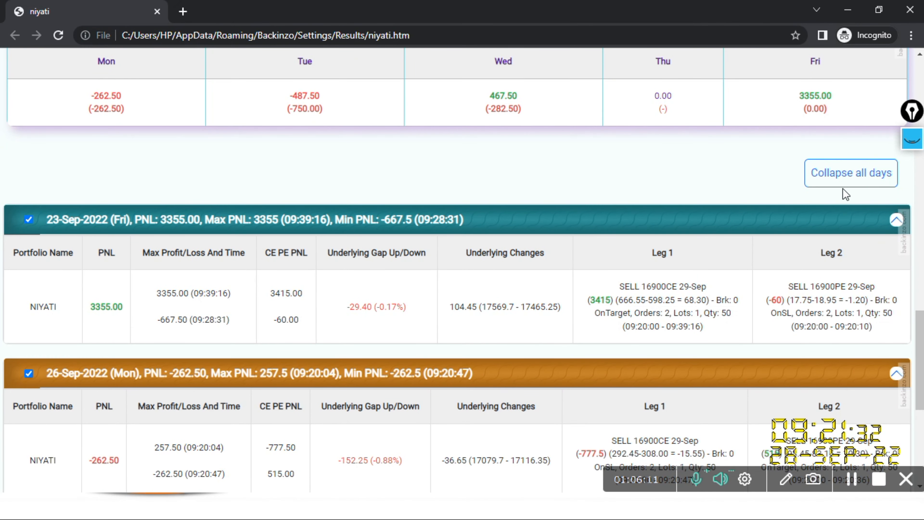
Step: Collapse all daily results, expand them again, and examine the leg details for 23-Sep-2022 and 26-Sep-2022
left_click(842, 176)
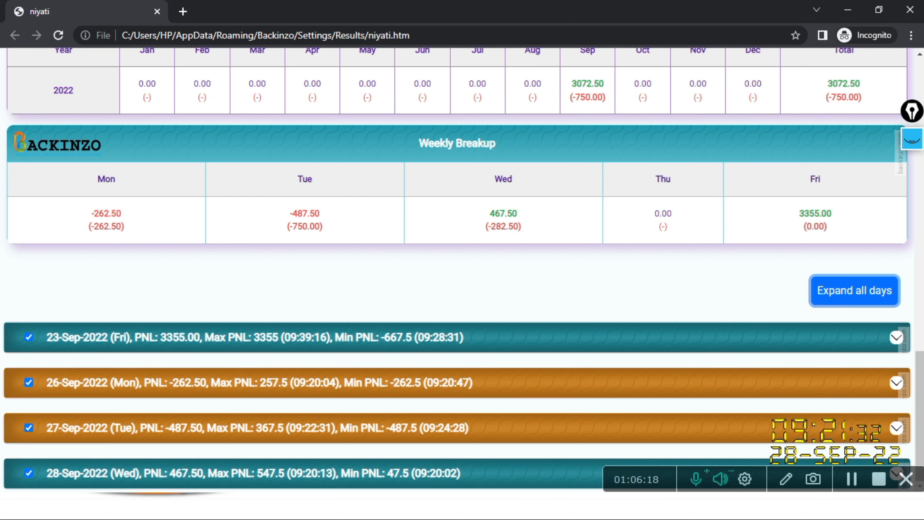
left_click(843, 292)
scroll(842, 295, "down", 3)
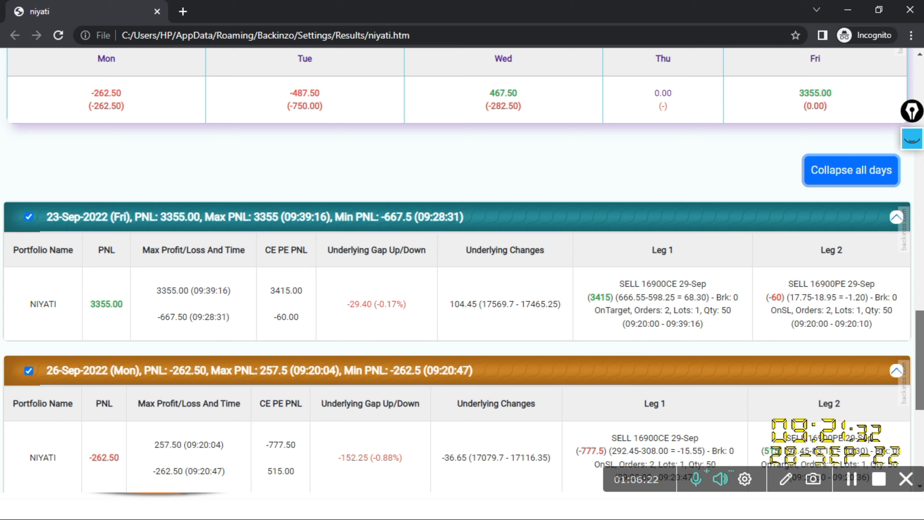
scroll(472, 224, "down", 3)
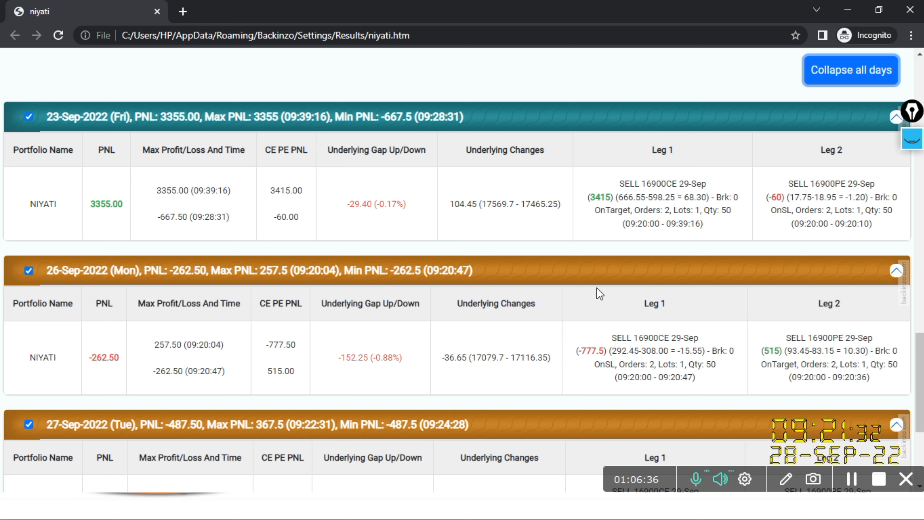
Step: Exclude Monday, Tuesday, Wednesday and Friday from the backtest result's weekday filter
left_click_drag(921, 413, 920, 263)
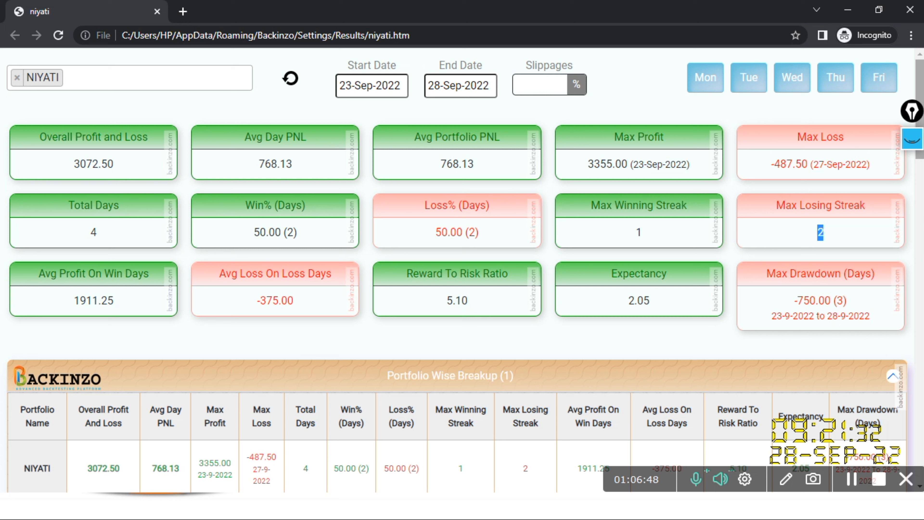
left_click(696, 95)
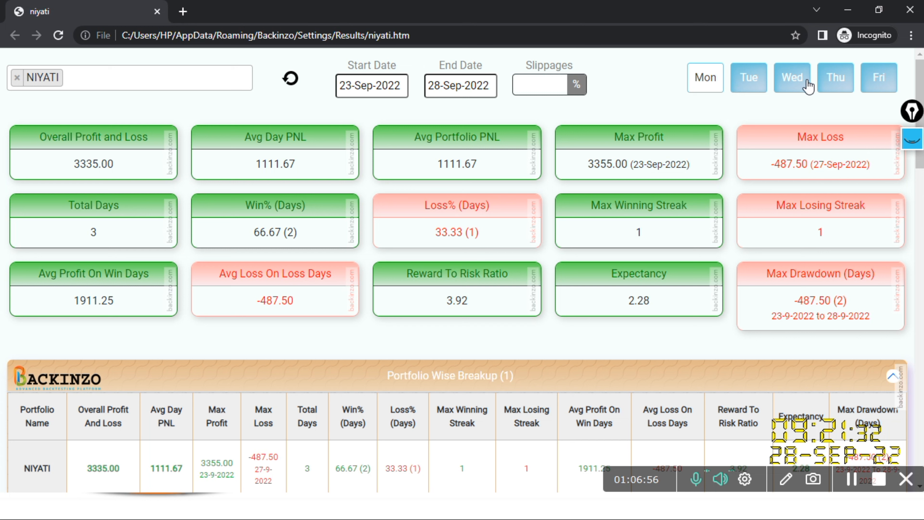
left_click(753, 79)
left_click(793, 77)
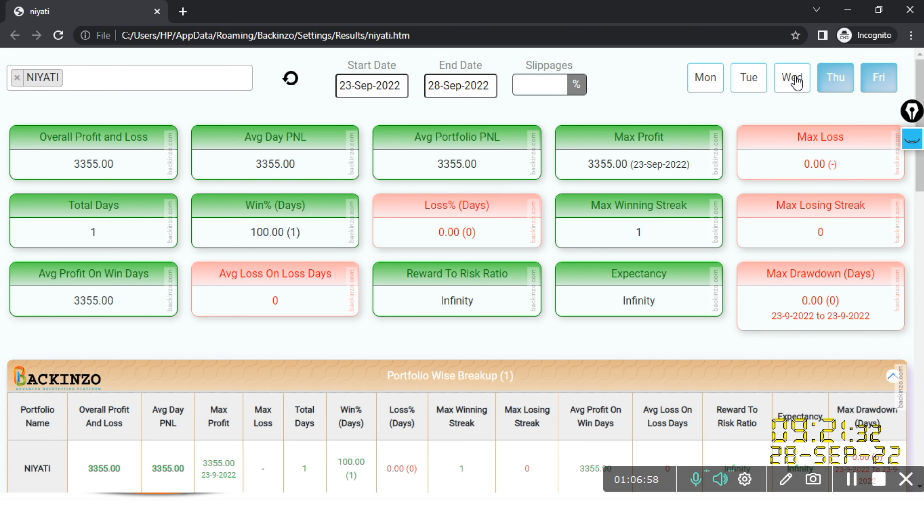
left_click(880, 83)
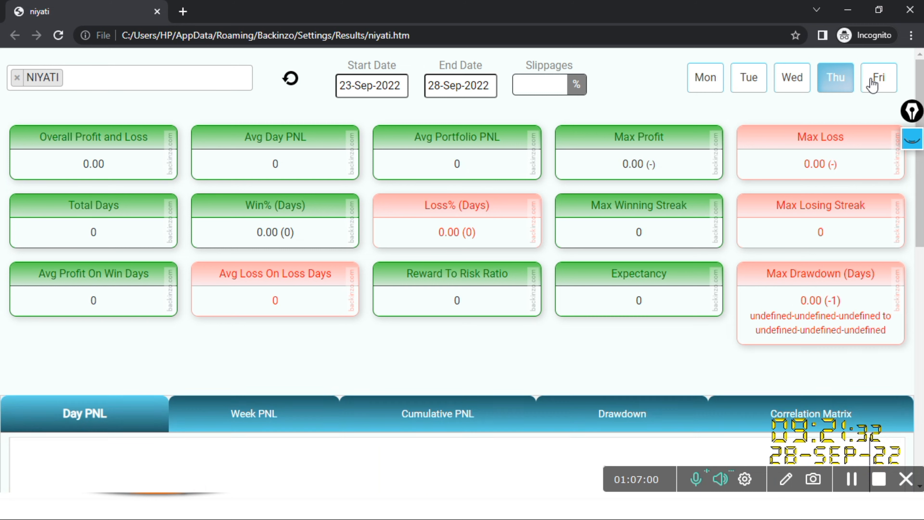
Step: Include Wednesday, Monday, Tuesday and Friday in the result's weekday filter again, comparing the summary figures
left_click(793, 80)
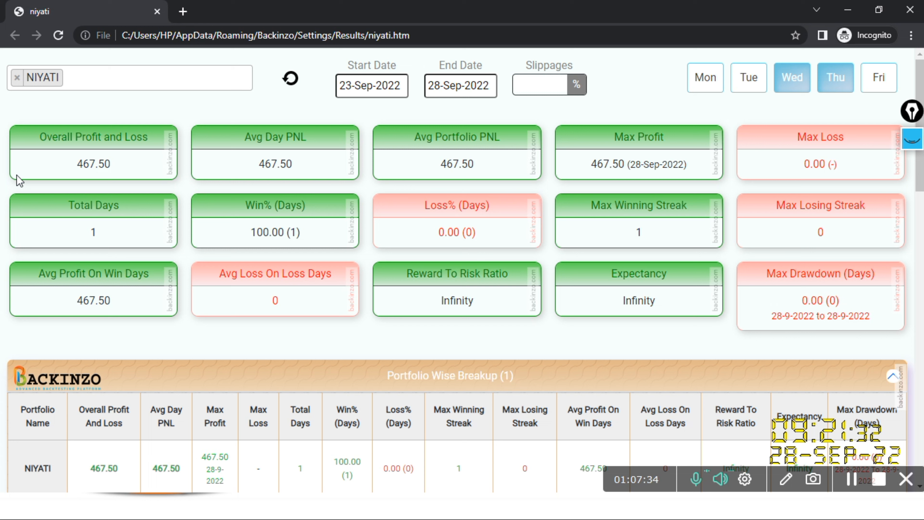
left_click(703, 89)
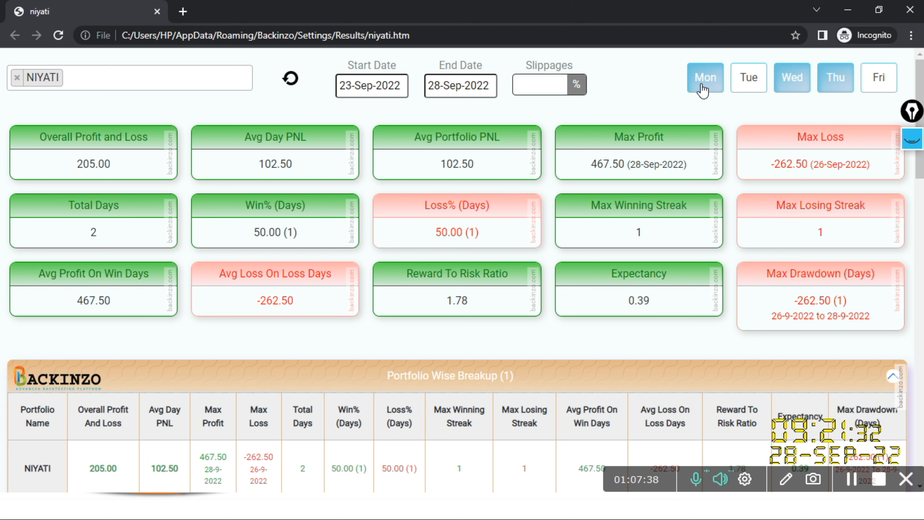
left_click(747, 82)
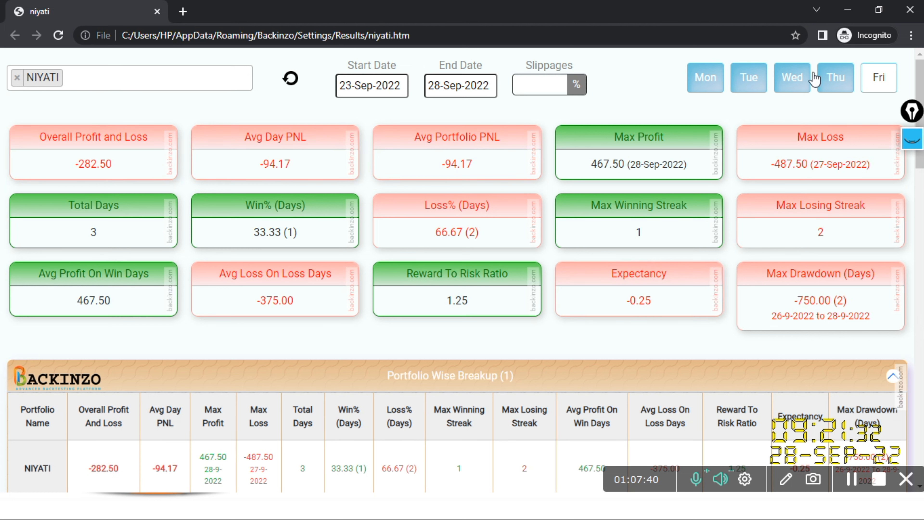
left_click(882, 73)
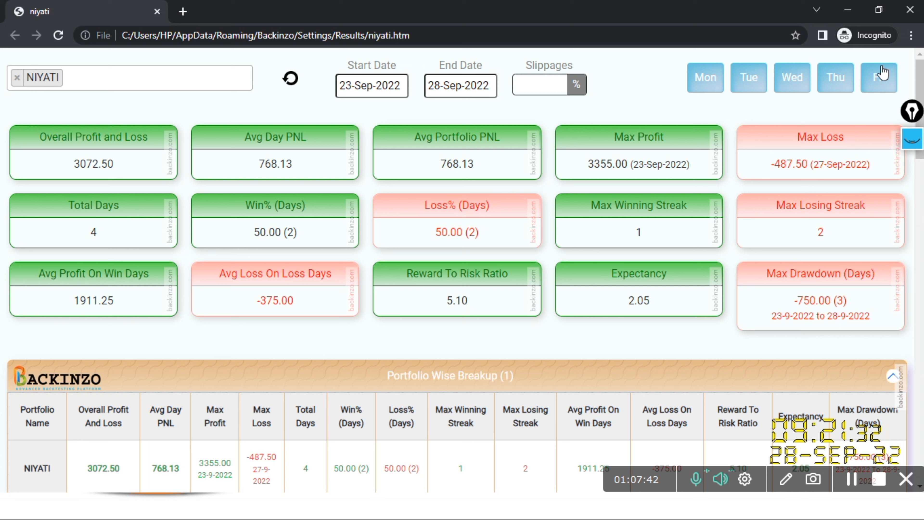